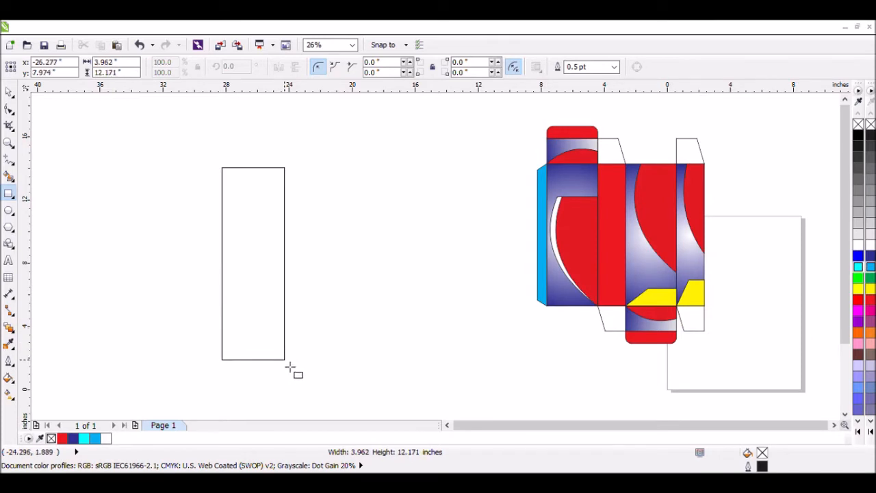
# Step: Widen the drawn rectangle to about 4.45 in and add an equally tall side panel about 2.74 in wide against its right edge
pyautogui.moveTo(288, 265); pyautogui.dragTo(306, 272)
pyautogui.moveTo(228, 272); pyautogui.dragTo(334, 273)
pyautogui.click(7, 92)
pyautogui.click(202, 162)
# Step: Duplicate both panels together and place the copies flush against the right edge to form a row of four
pyautogui.moveTo(174, 123); pyautogui.dragTo(371, 382)
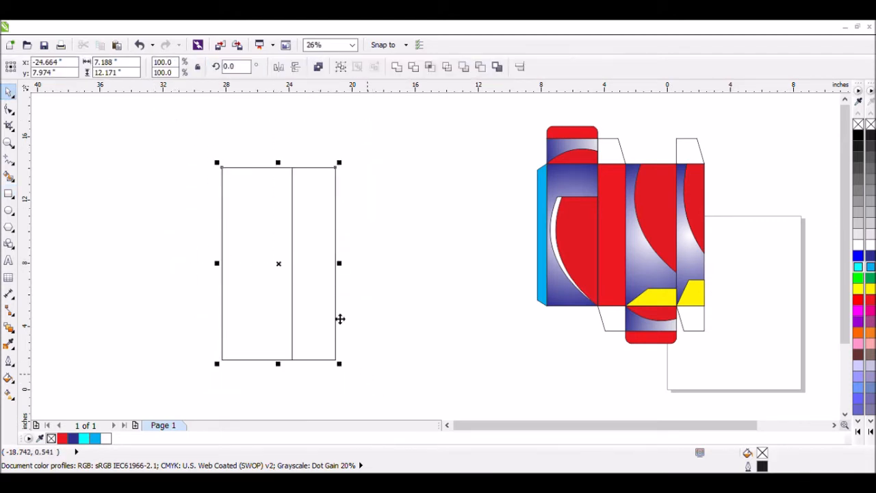
pyautogui.moveTo(292, 274); pyautogui.dragTo(405, 279)
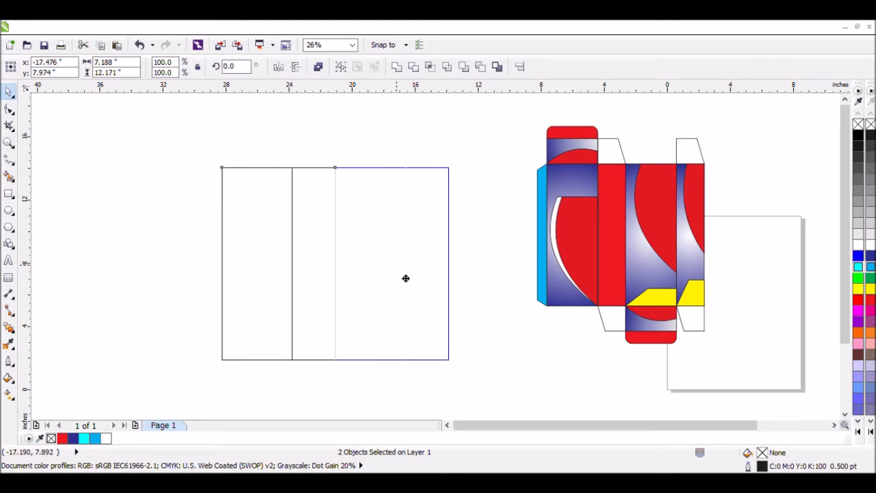
pyautogui.click(483, 227)
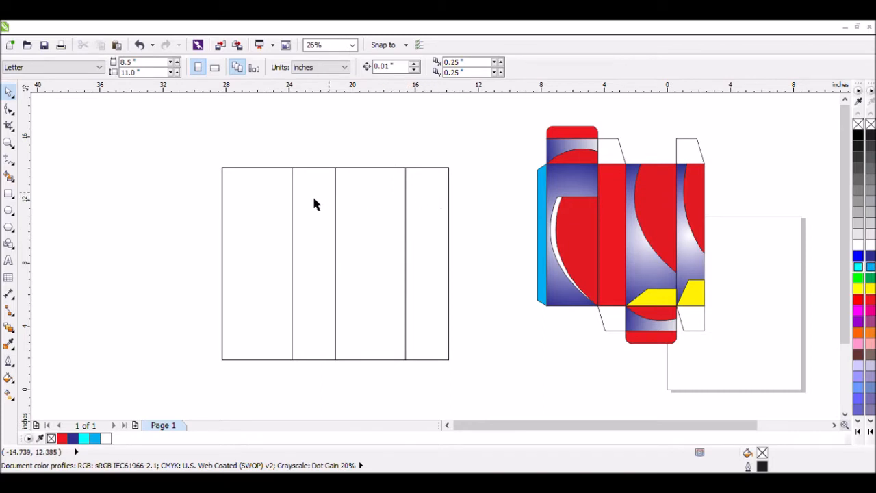
# Step: Make a mirrored copy of the first panel above its top edge as a top flap about 2.82 in high
pyautogui.click(291, 338)
pyautogui.moveTo(270, 373); pyautogui.dragTo(291, 136)
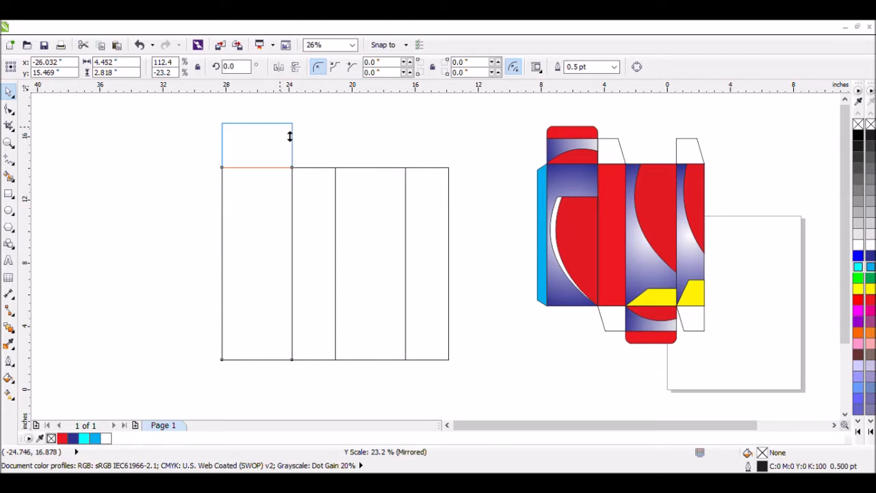
pyautogui.moveTo(291, 136); pyautogui.dragTo(290, 137)
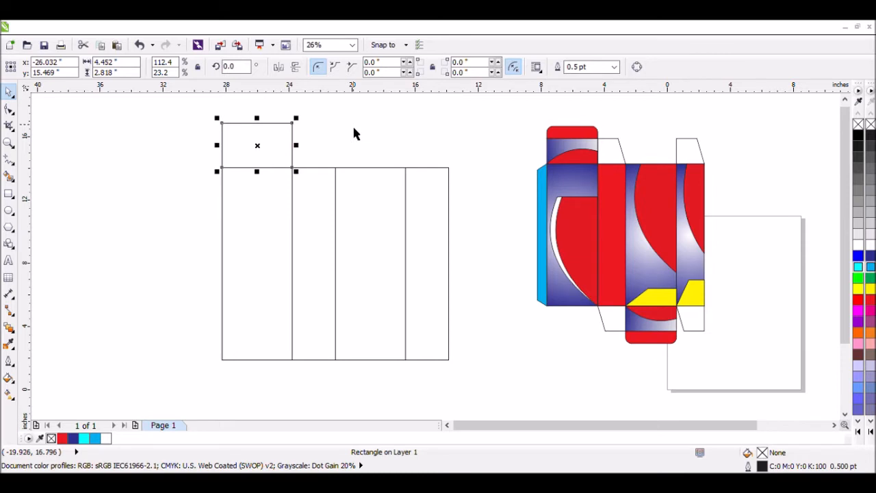
# Step: Add a half-height copy of the top flap, about 1.41 in high, in the flap's lower half and select it
pyautogui.moveTo(266, 122); pyautogui.dragTo(267, 152)
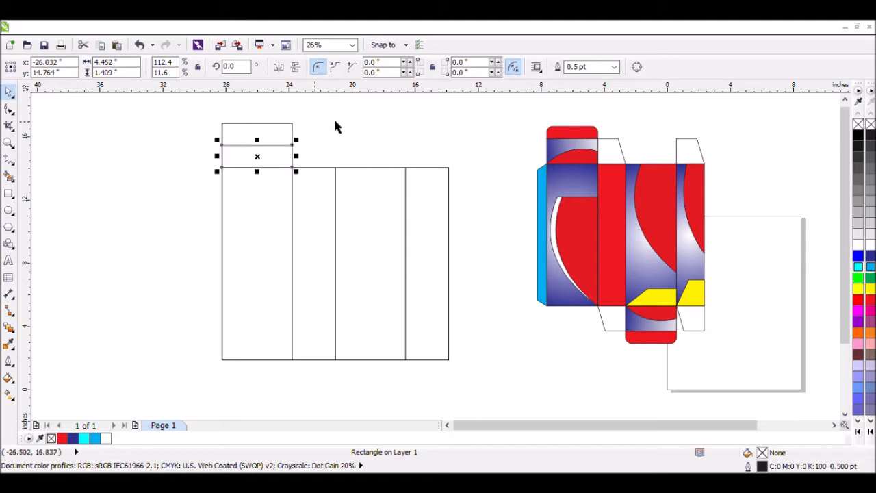
pyautogui.click(332, 122)
pyautogui.click(256, 145)
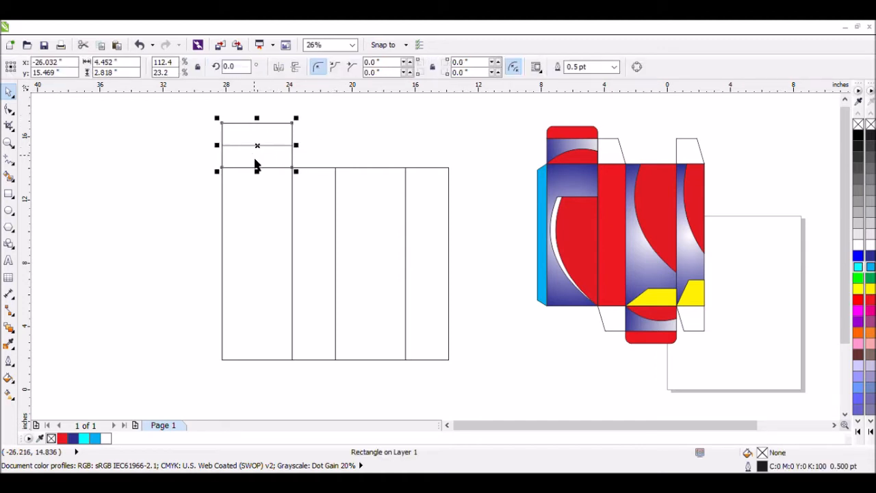
pyautogui.click(336, 146)
pyautogui.click(278, 158)
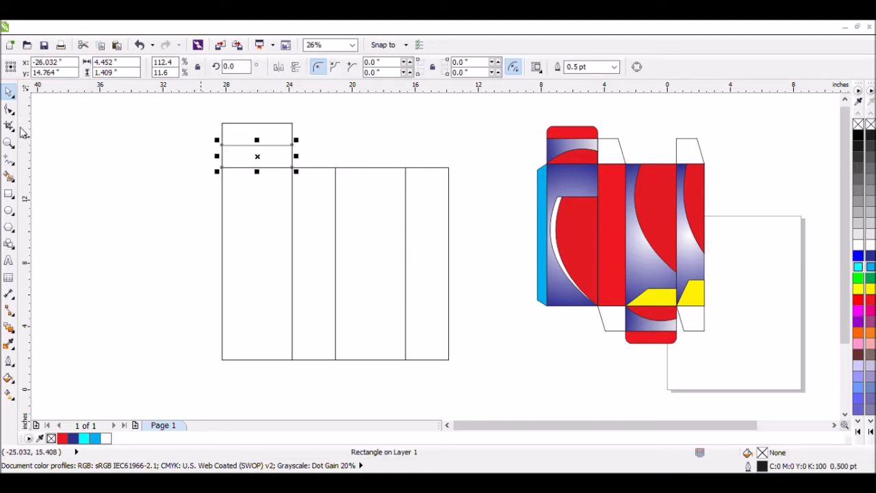
# Step: Convert the half-height rectangle to curves and move its upper-left node down to the lower-left corner, making a triangle
pyautogui.click(8, 111)
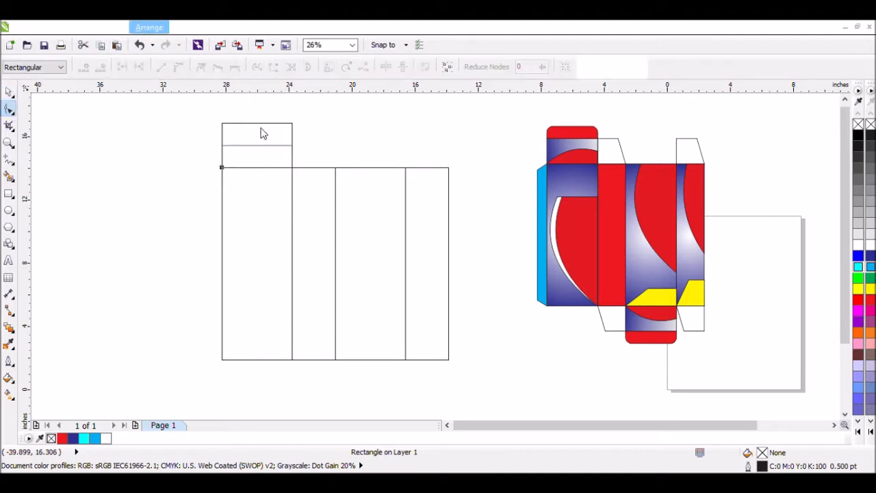
pyautogui.hotkey('ctrl', 'q')
pyautogui.scroll(2, 276, 113)
pyautogui.moveTo(169, 184); pyautogui.dragTo(169, 224)
pyautogui.scroll(2, 173, 200)
pyautogui.scroll(2, 163, 278)
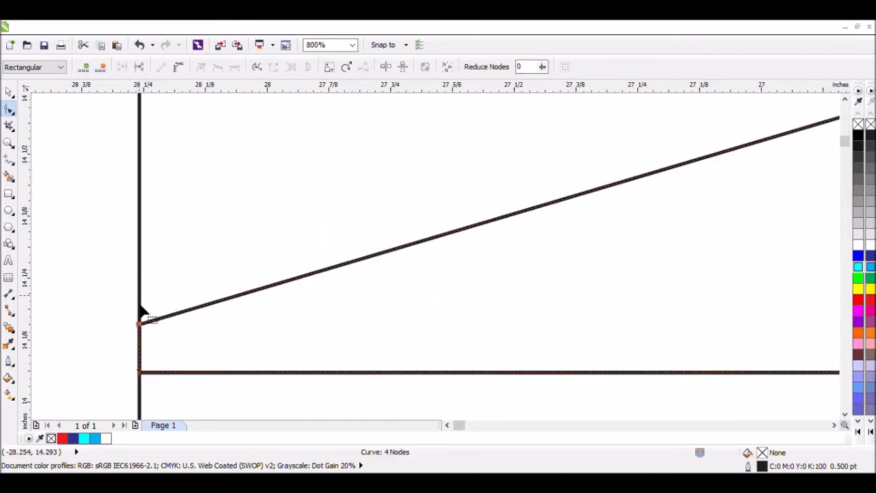
pyautogui.moveTo(142, 330); pyautogui.dragTo(145, 373)
pyautogui.scroll(-2, 521, 262)
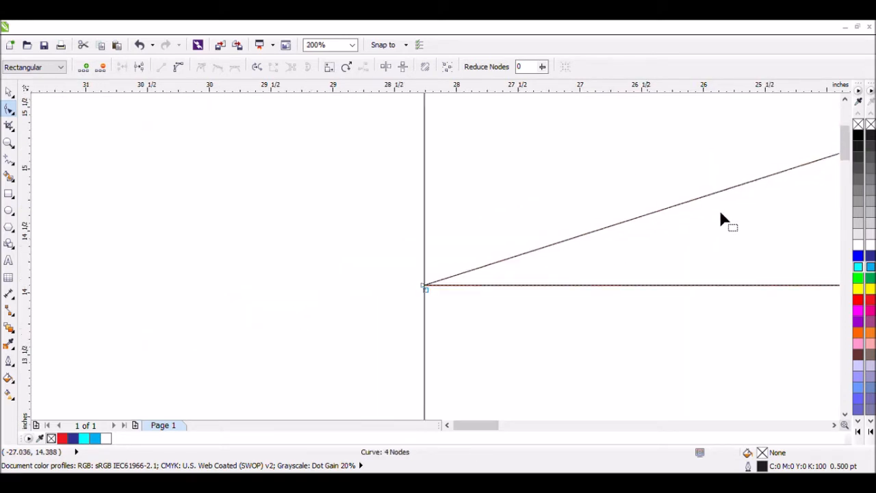
# Step: Convert the triangle's sloping edge to a curve and bend it upward into an arch
pyautogui.scroll(-1, 720, 214)
pyautogui.click(834, 425)
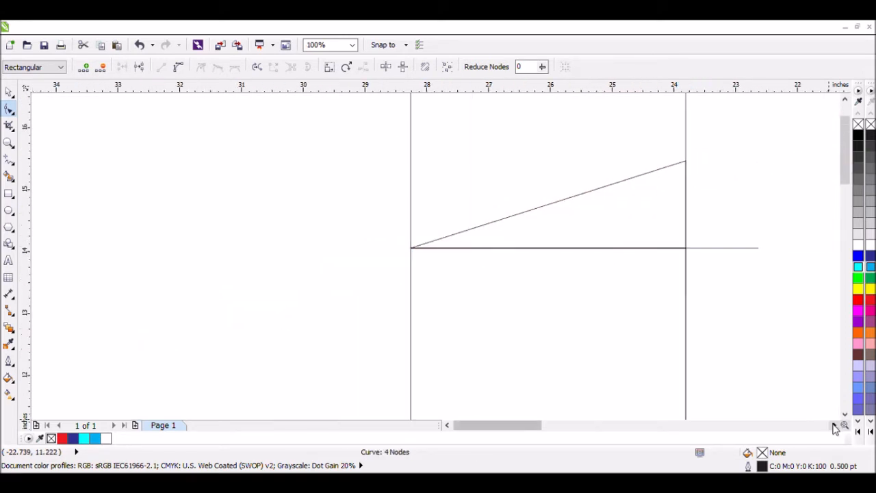
pyautogui.click(479, 206)
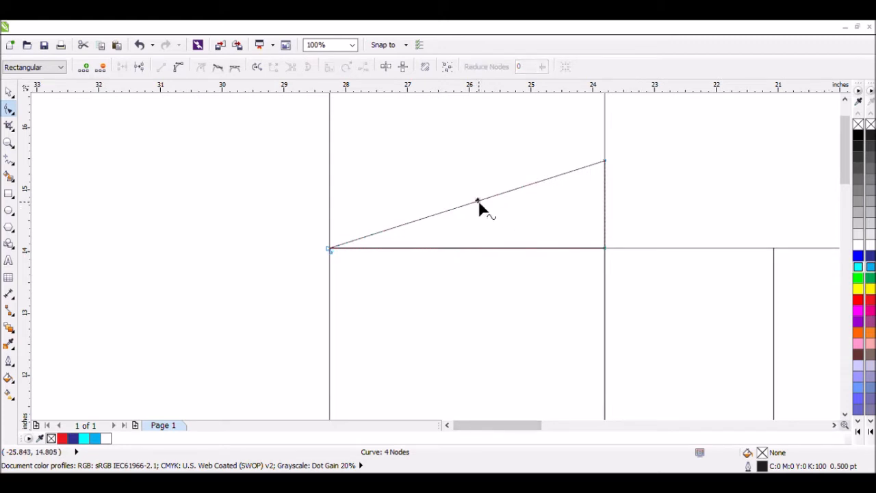
pyautogui.click(178, 67)
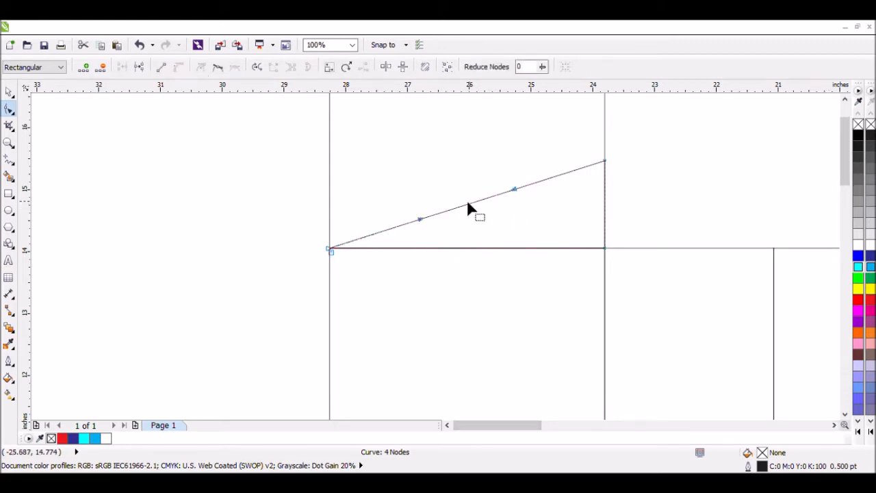
pyautogui.moveTo(465, 207); pyautogui.dragTo(458, 152)
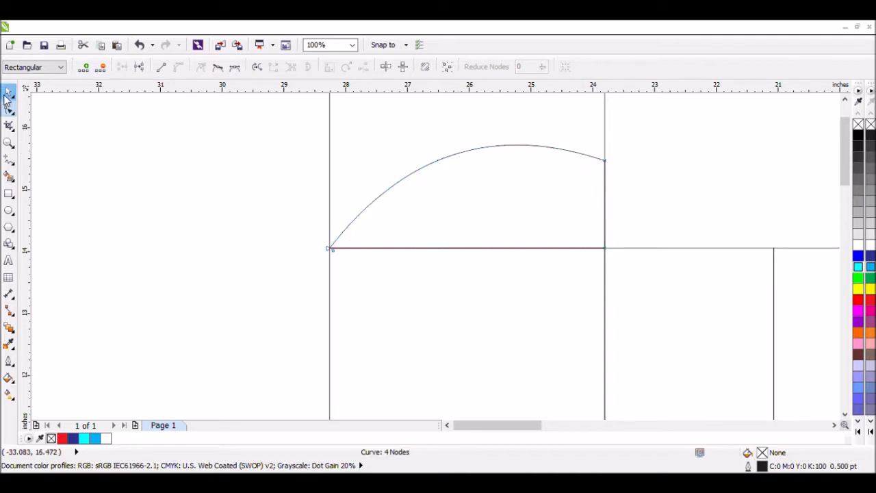
pyautogui.click(9, 91)
pyautogui.scroll(-1, 239, 163)
pyautogui.click(489, 145)
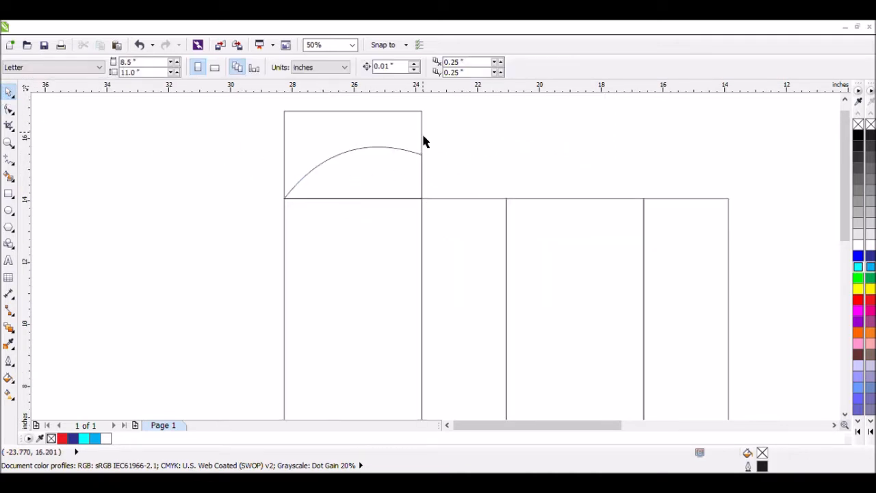
# Step: Make a mirrored copy of the top flap above it as a tuck flap about 1.07 in high
pyautogui.scroll(-1, 422, 139)
pyautogui.click(404, 122)
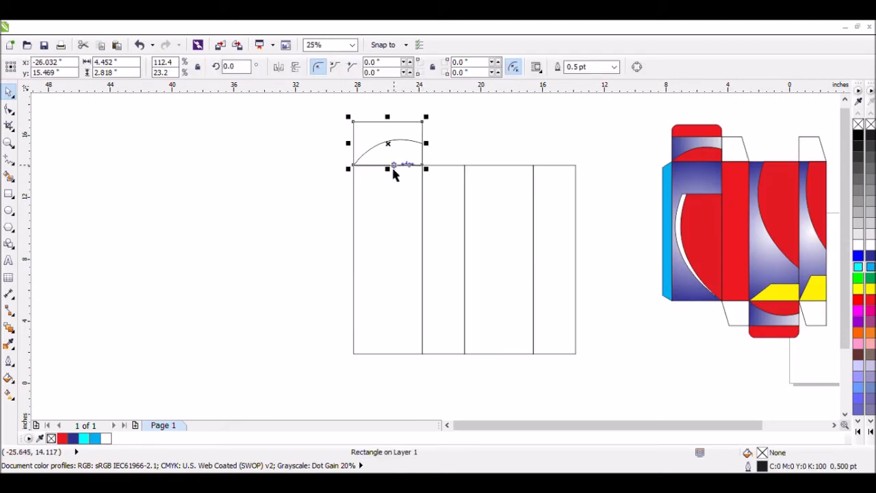
pyautogui.moveTo(395, 172); pyautogui.dragTo(399, 116)
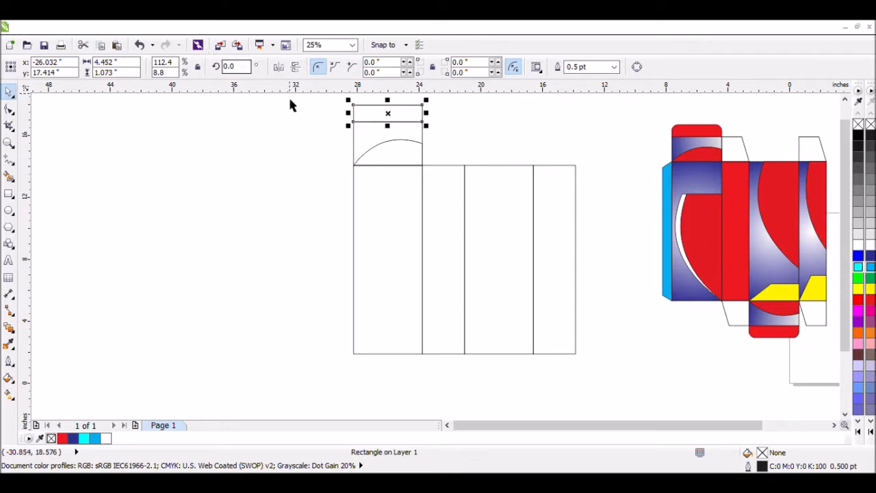
# Step: Round the tuck flap's two upper corners to a radius of about 0.536 in with the Shape tool
pyautogui.click(8, 108)
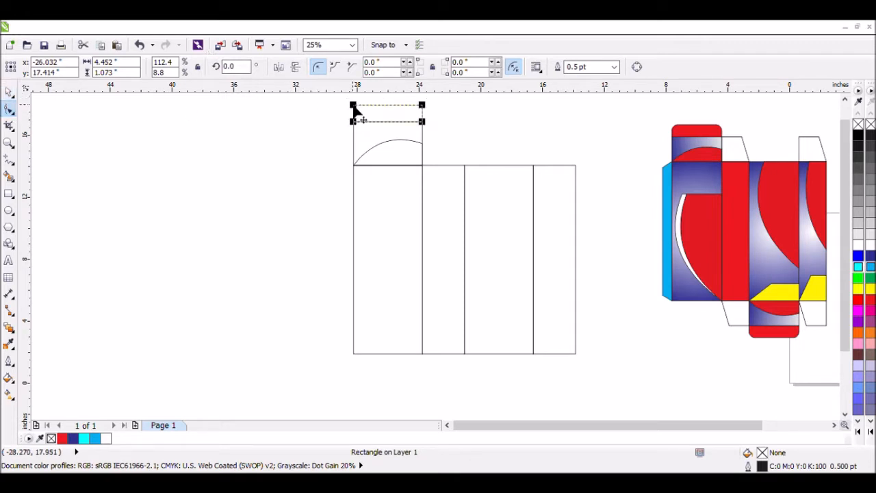
pyautogui.moveTo(354, 105); pyautogui.dragTo(421, 111)
pyautogui.keyDown('shift'); pyautogui.click(422, 104); pyautogui.keyUp('shift')
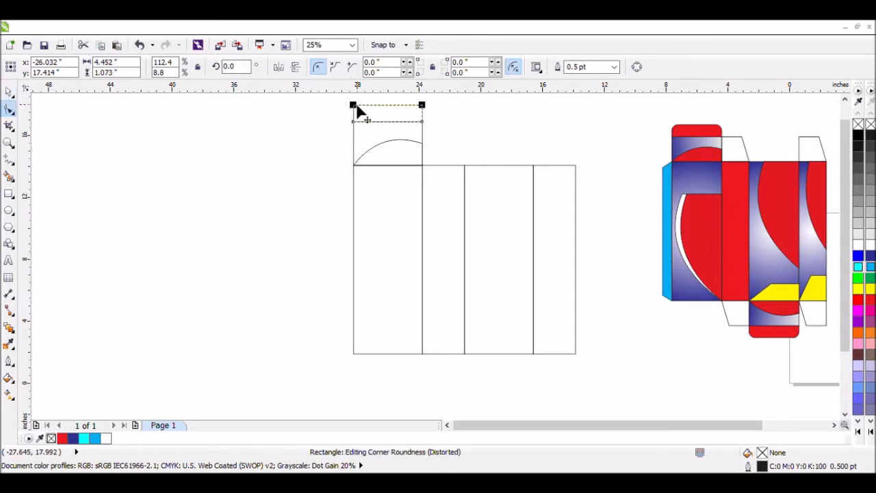
pyautogui.moveTo(357, 106); pyautogui.dragTo(363, 112)
pyautogui.click(9, 91)
pyautogui.scroll(-2, 370, 195)
pyautogui.scroll(2, 522, 226)
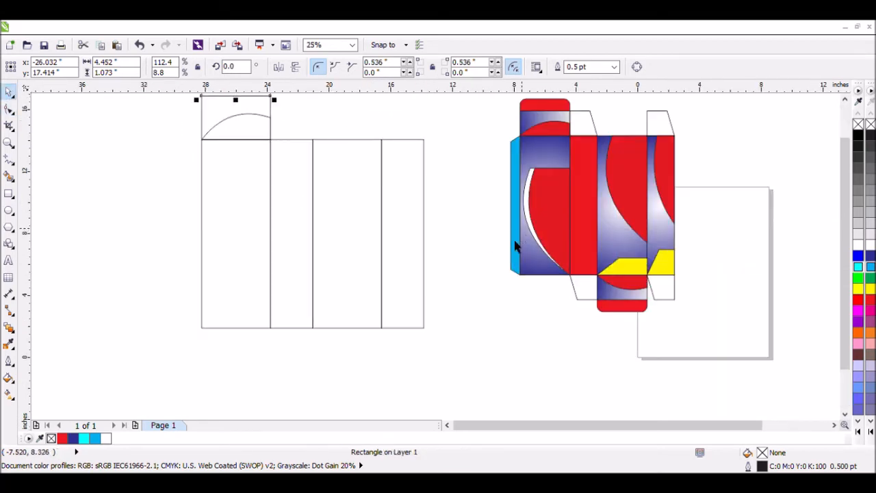
# Step: Make a mirrored copy of the first panel along its left edge as a glue flap about 0.93 in wide
pyautogui.click(215, 265)
pyautogui.click(271, 249)
pyautogui.moveTo(275, 235); pyautogui.dragTo(204, 245)
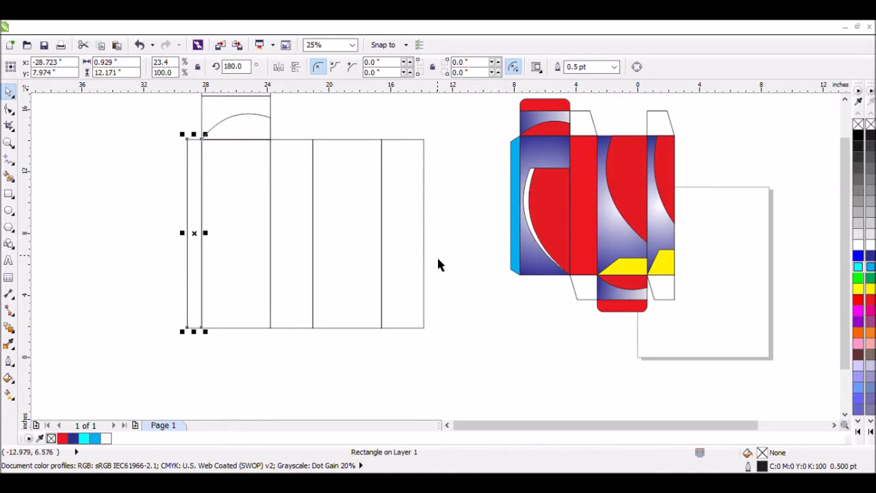
# Step: Convert the glue flap to curves and move its two outer corner nodes inward vertically to taper both ends
pyautogui.click(8, 109)
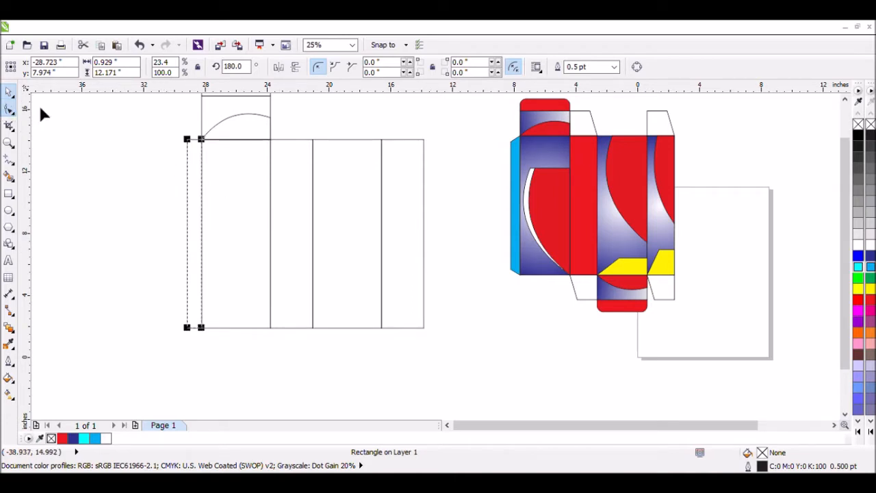
pyautogui.click(152, 31)
pyautogui.hotkey('ctrl', 'q')
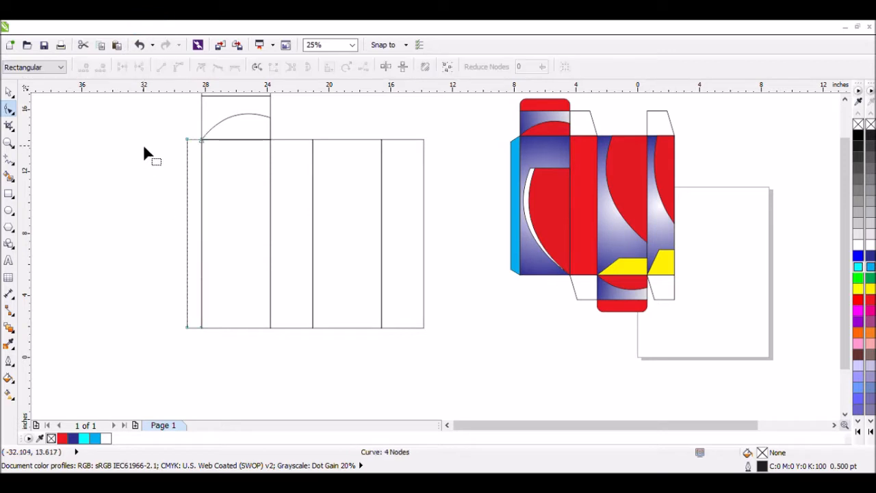
pyautogui.moveTo(200, 156)
pyautogui.mouseDown()
pyautogui.moveTo(194, 141)
pyautogui.moveTo(192, 157)
pyautogui.mouseUp()
pyautogui.moveTo(179, 319)
pyautogui.mouseDown()
pyautogui.moveTo(192, 336)
pyautogui.moveTo(187, 316)
pyautogui.mouseUp()
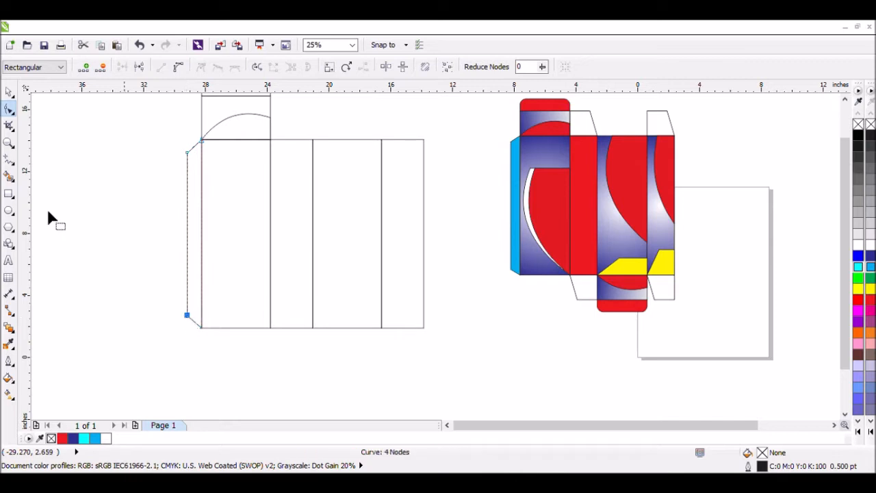
pyautogui.click(9, 92)
pyautogui.click(86, 159)
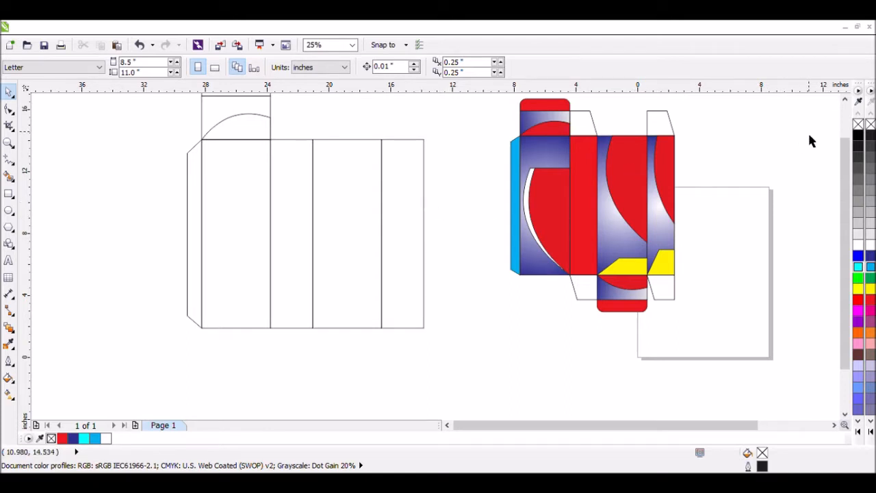
# Step: Make a mirrored copy of the second panel above its top edge as a dust flap about 2.55 in high
pyautogui.scroll(-1, 467, 126)
pyautogui.click(9, 143)
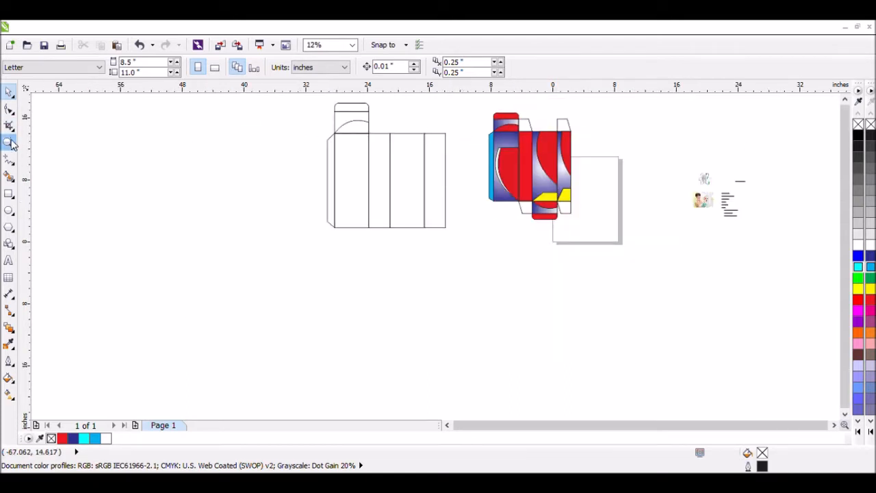
pyautogui.moveTo(301, 98); pyautogui.dragTo(437, 142)
pyautogui.moveTo(503, 170); pyautogui.dragTo(618, 246)
pyautogui.click(9, 92)
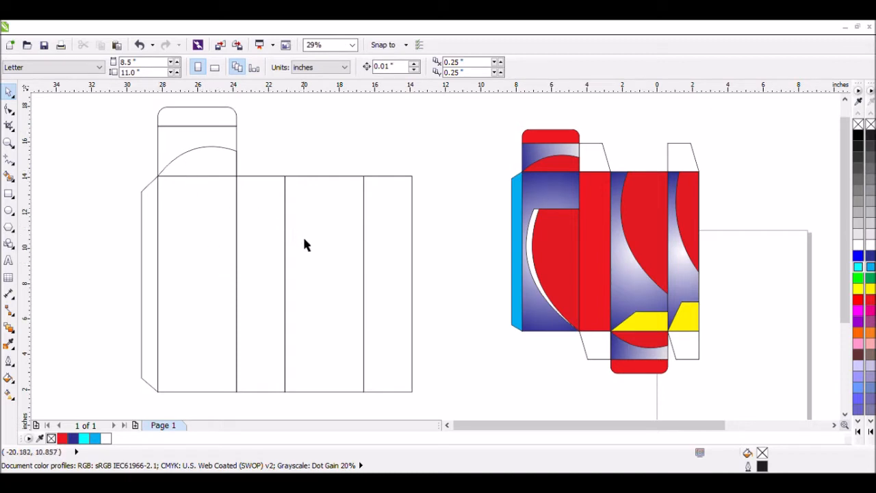
pyautogui.click(285, 241)
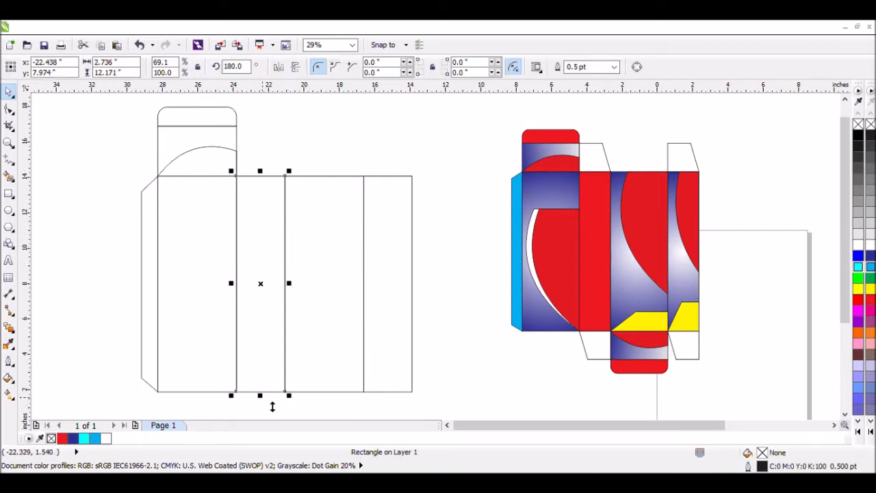
pyautogui.moveTo(262, 396); pyautogui.dragTo(290, 141)
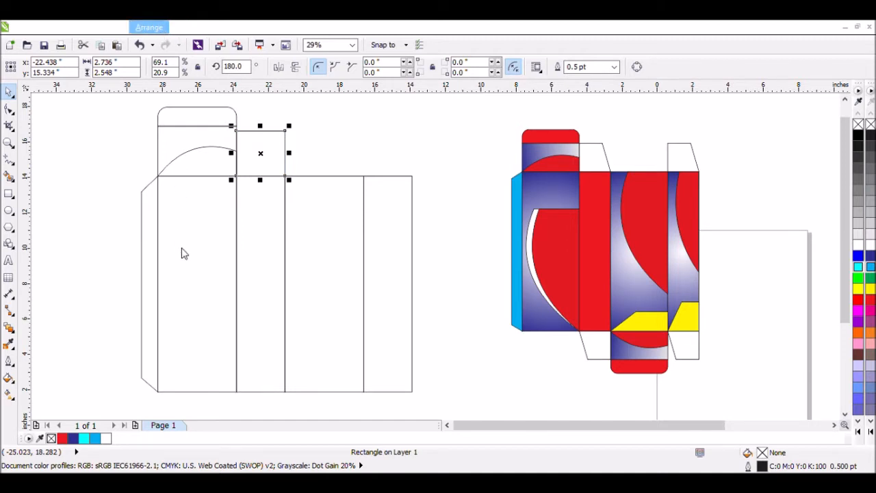
# Step: Convert the dust flap to curves and move its upper-right node inward to slant the right edge
pyautogui.hotkey('ctrl', 'q')
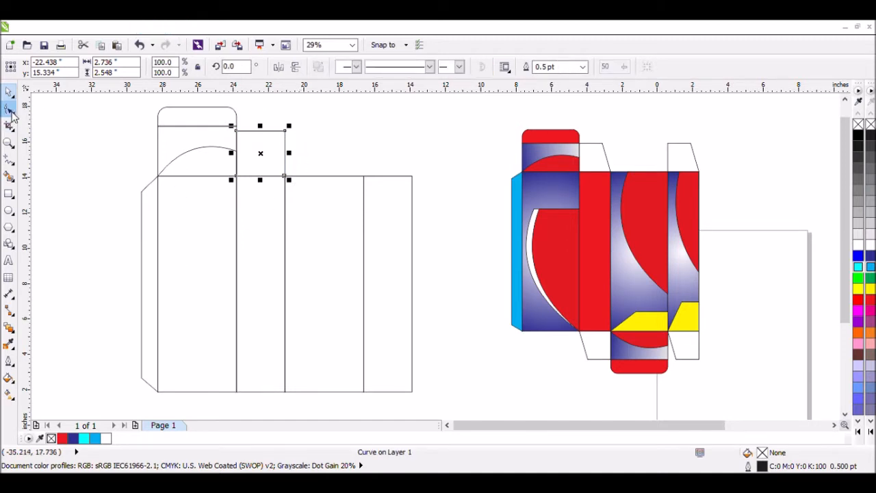
pyautogui.click(9, 108)
pyautogui.click(285, 131)
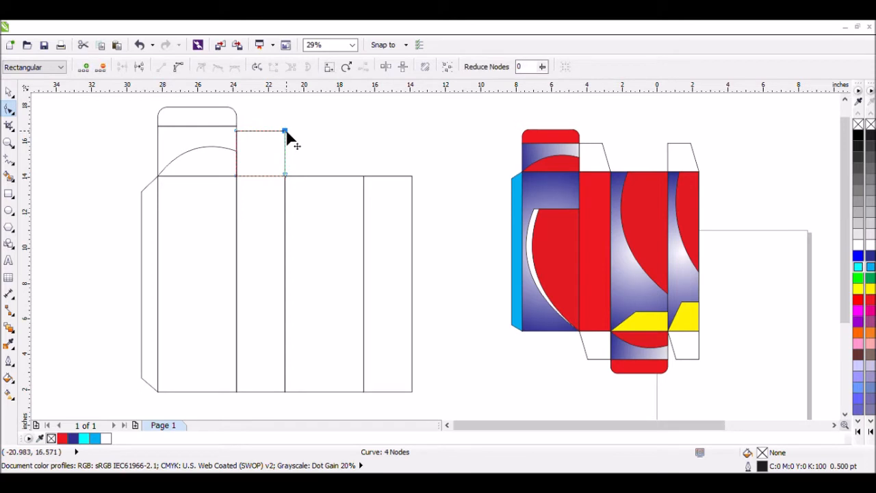
pyautogui.moveTo(286, 134); pyautogui.dragTo(272, 134)
pyautogui.press('space')
# Step: Place a copy of the dust flap directly below the second panel and mirror it vertically and horizontally
pyautogui.scroll(-2, 291, 213)
pyautogui.moveTo(295, 162); pyautogui.dragTo(284, 333)
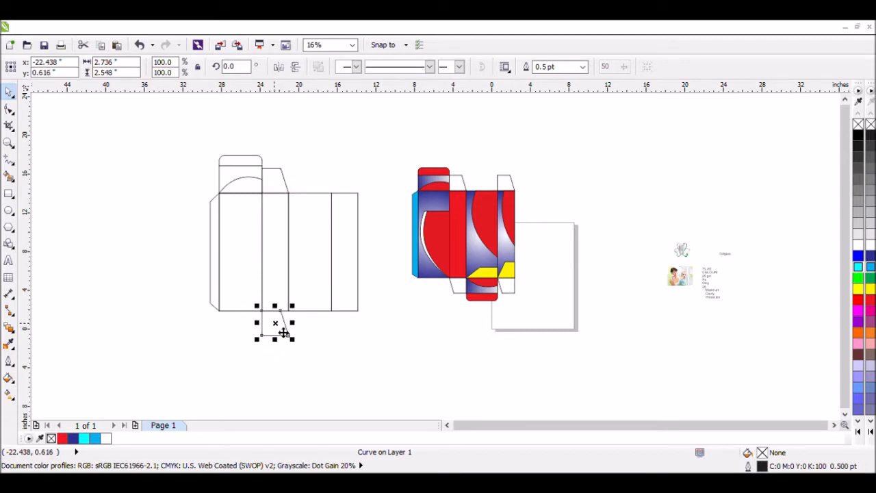
pyautogui.click(290, 68)
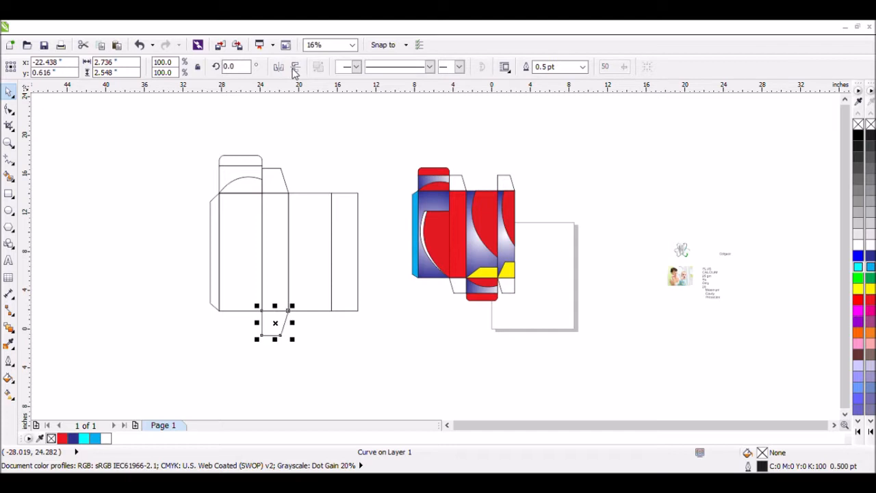
pyautogui.click(281, 68)
pyautogui.click(336, 162)
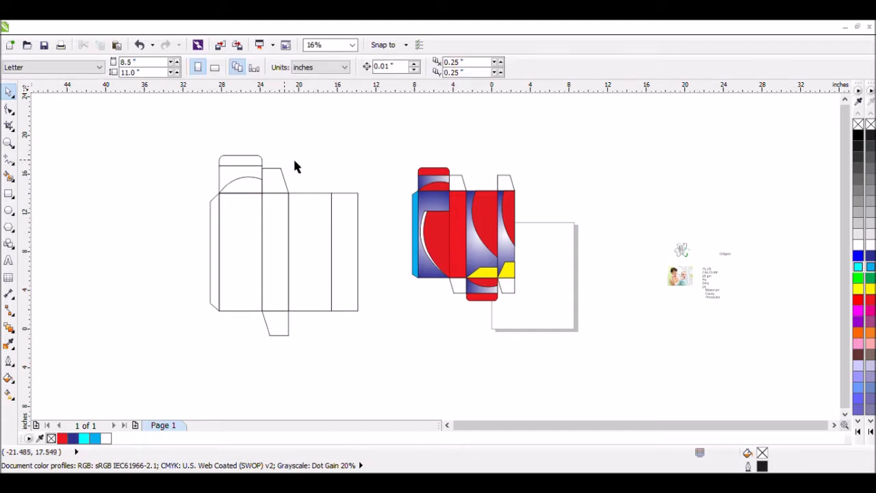
# Step: Copy the second panel's upper and lower dust flaps across to the top and bottom edges of the fourth panel
pyautogui.moveTo(300, 156); pyautogui.dragTo(258, 199)
pyautogui.click(282, 336)
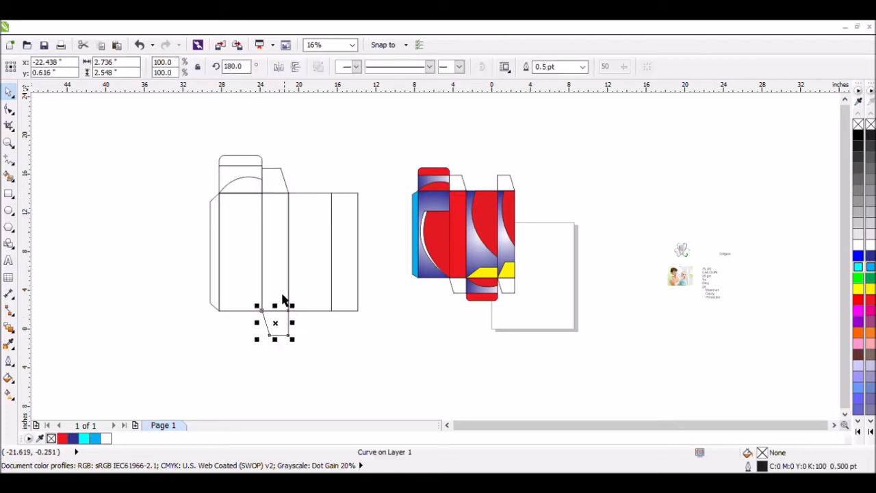
pyautogui.keyDown('shift'); pyautogui.click(284, 193); pyautogui.keyUp('shift')
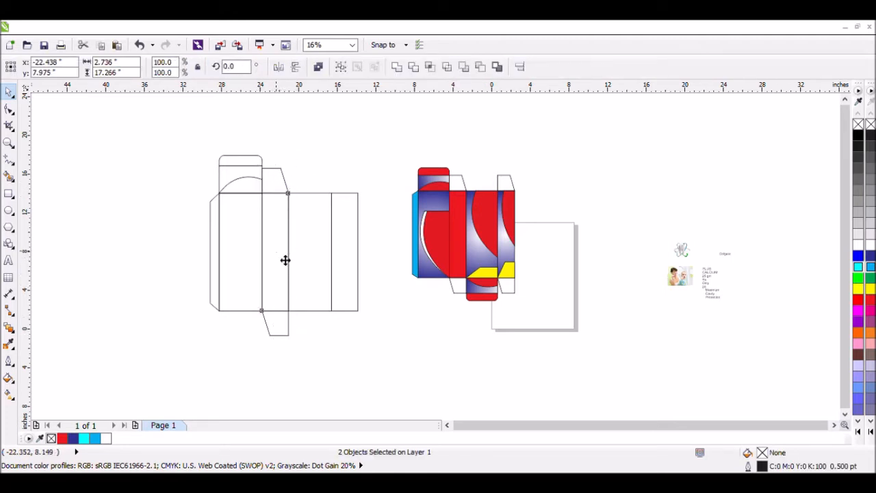
pyautogui.moveTo(286, 260); pyautogui.dragTo(354, 255)
pyautogui.scroll(3, 365, 307)
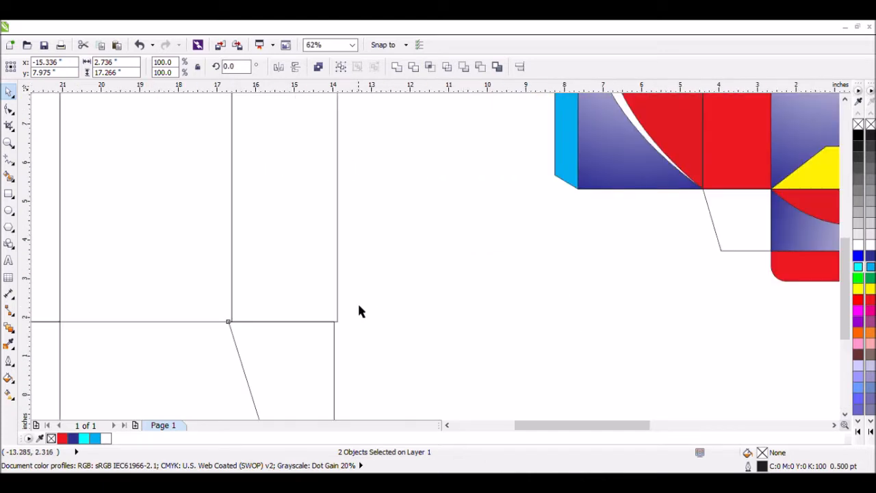
pyautogui.scroll(-2, 348, 300)
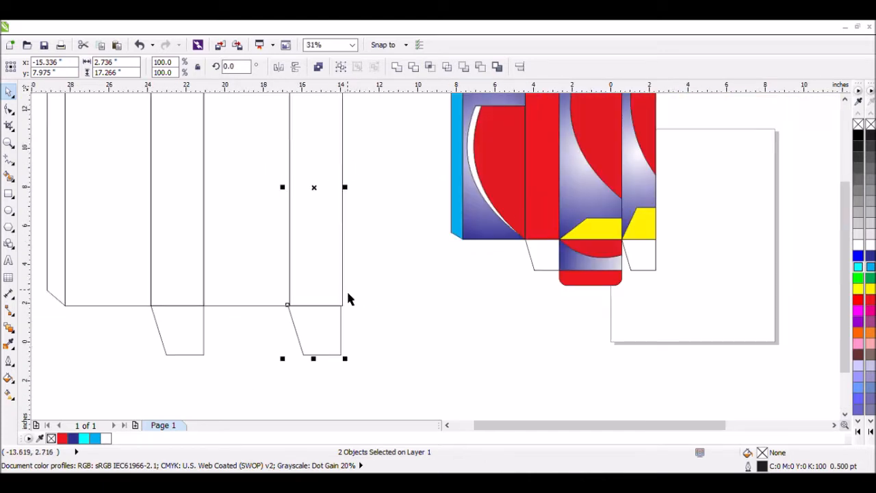
pyautogui.click(356, 328)
# Step: Move the fourth panel's lower dust flap sideways and align its right edge with the panel's right edge
pyautogui.scroll(2, 327, 327)
pyautogui.scroll(3, 327, 327)
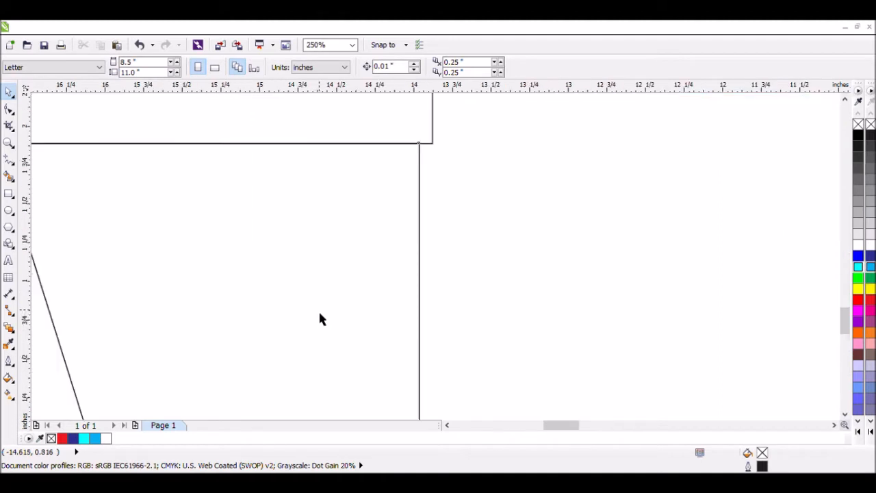
pyautogui.moveTo(320, 317); pyautogui.dragTo(343, 317)
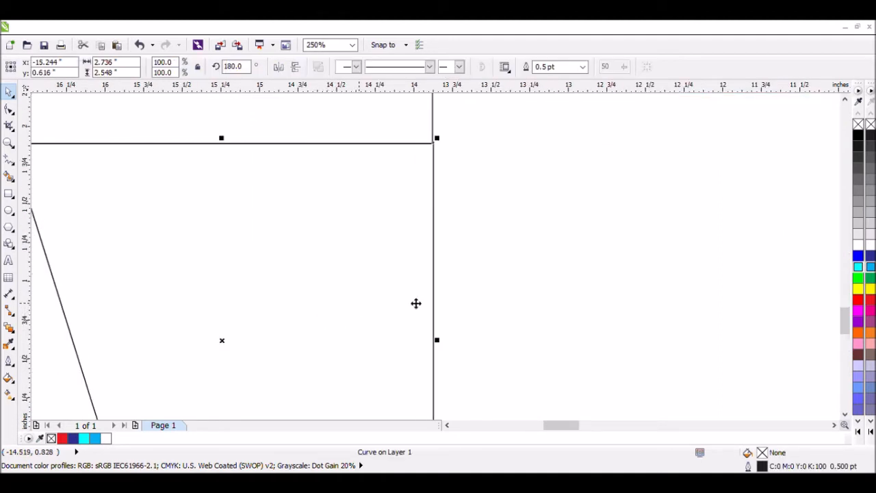
pyautogui.click(438, 233)
pyautogui.click(433, 176)
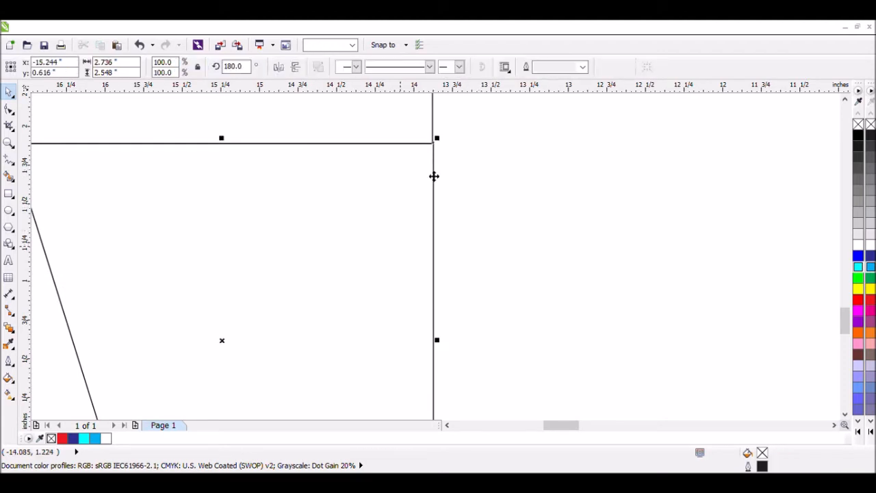
pyautogui.keyDown('shift'); pyautogui.click(432, 121); pyautogui.keyUp('shift')
pyautogui.press('r')
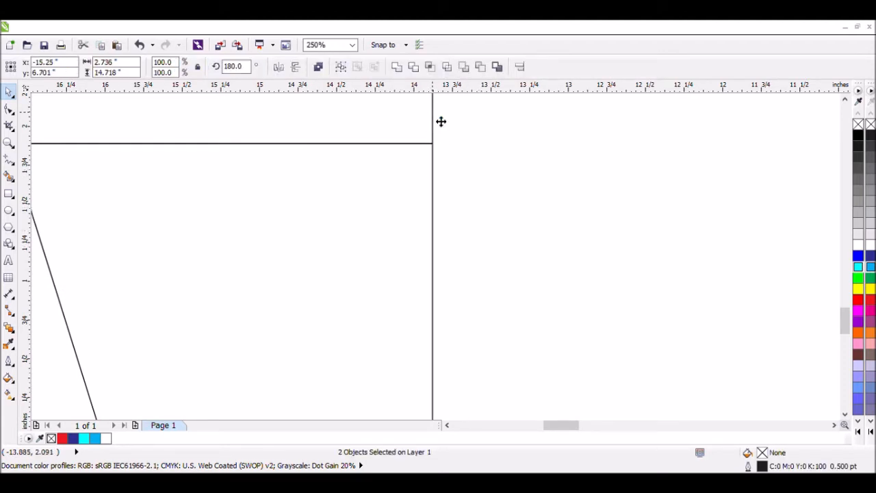
pyautogui.click(466, 164)
# Step: Align the right side of the fourth panel's upper dust flap with the panel's right edge
pyautogui.scroll(4, 467, 164)
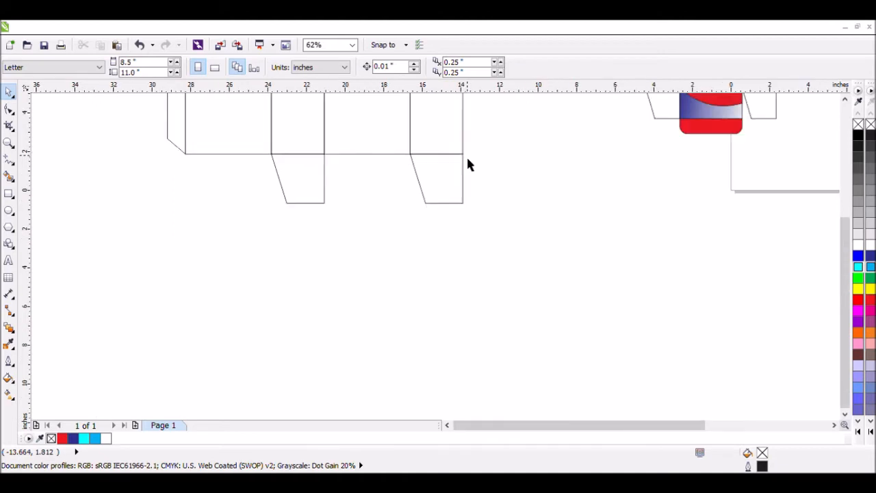
pyautogui.scroll(1, 612, 141)
pyautogui.scroll(2, 557, 145)
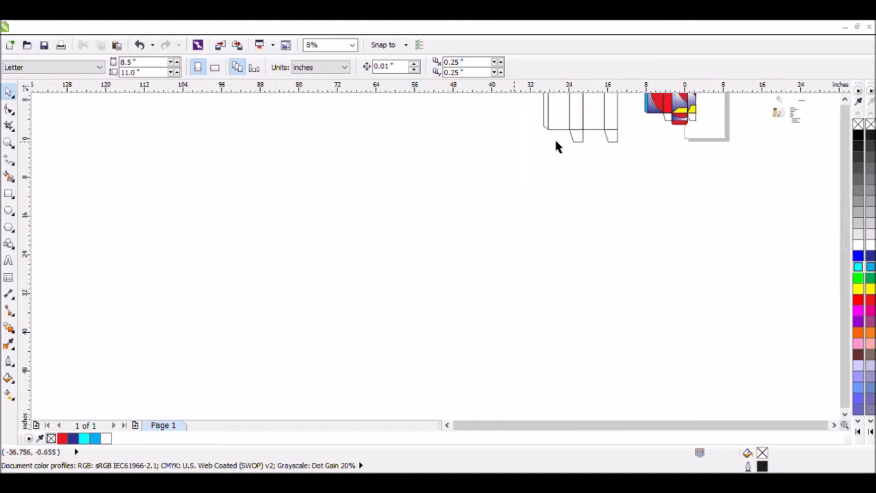
pyautogui.click(9, 142)
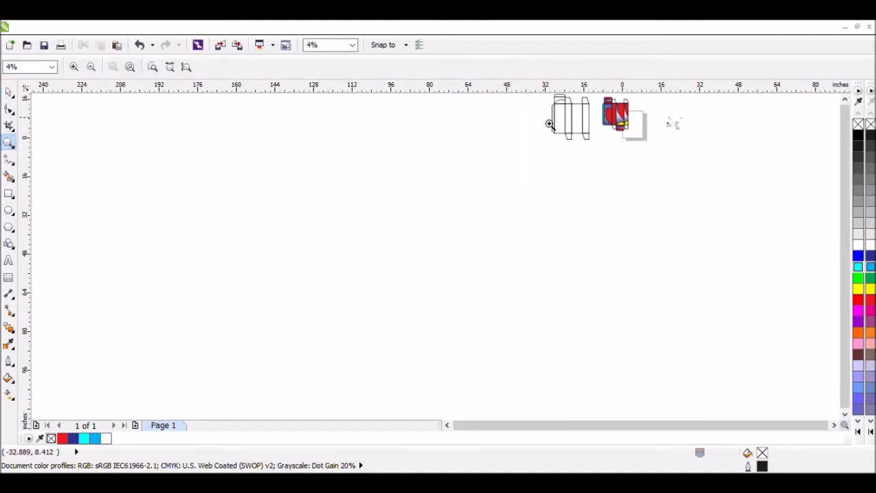
pyautogui.scroll(-1, 535, 112)
pyautogui.moveTo(532, 98); pyautogui.dragTo(592, 137)
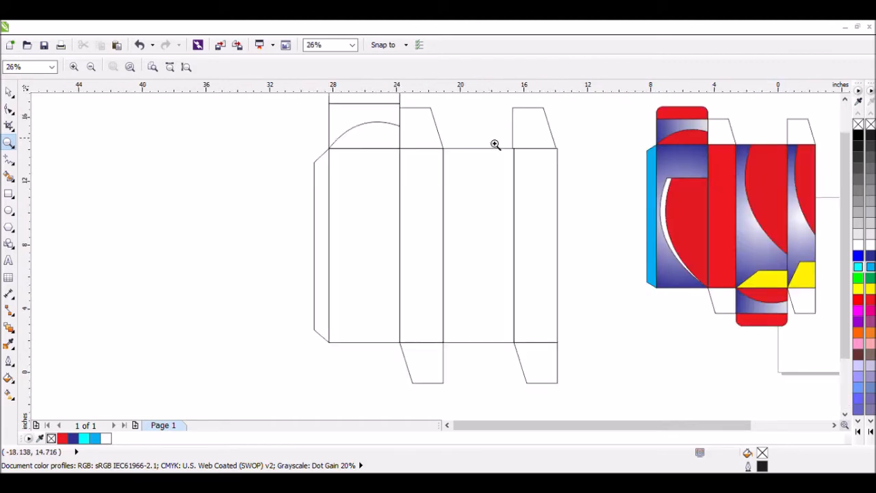
pyautogui.scroll(-2, 495, 145)
pyautogui.moveTo(384, 103); pyautogui.dragTo(685, 275)
pyautogui.click(9, 92)
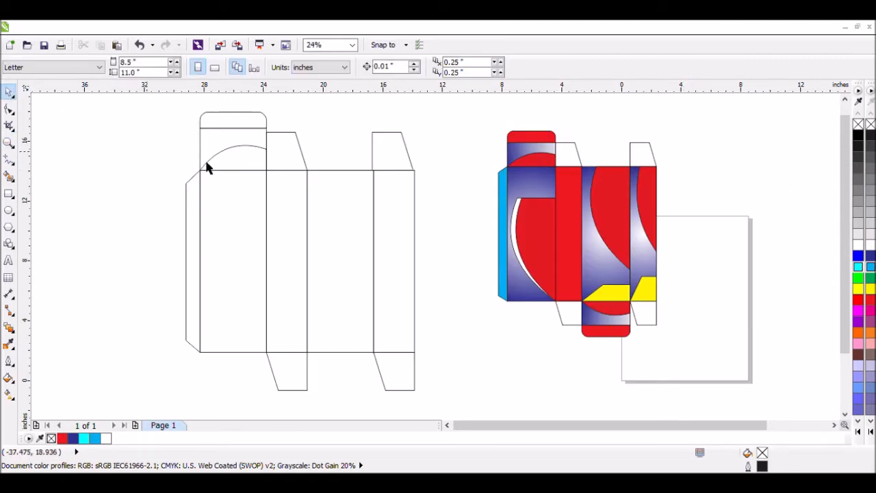
pyautogui.click(409, 155)
pyautogui.keyDown('shift'); pyautogui.click(415, 234); pyautogui.keyUp('shift')
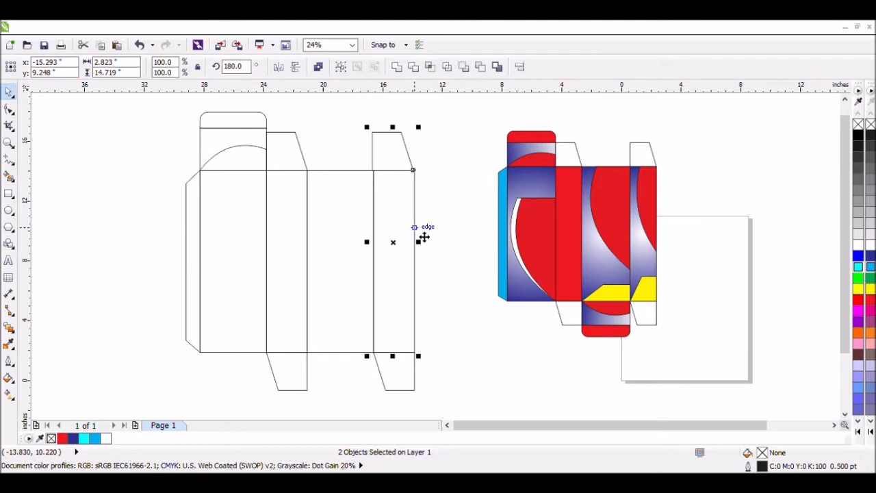
pyautogui.click(438, 225)
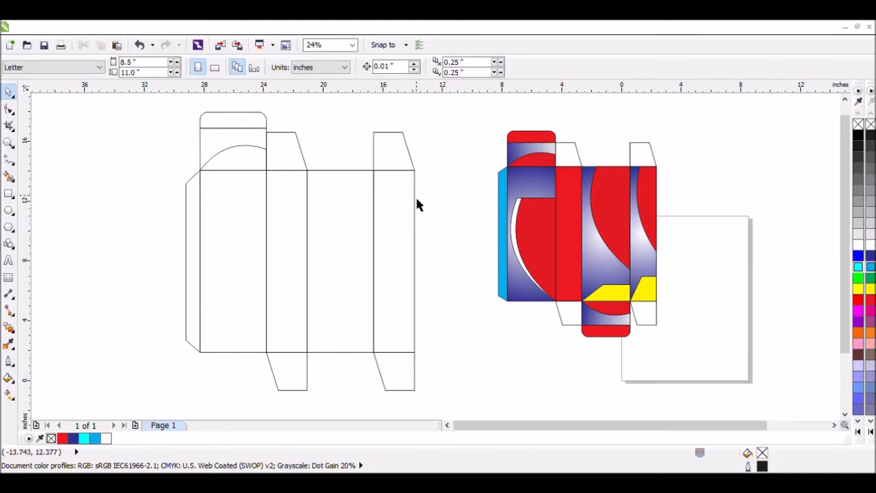
# Step: Draw a rectangle about 3.28 in wide and 3.8 in high beside the template's lower-right corner
pyautogui.click(231, 145)
pyautogui.click(323, 134)
pyautogui.click(8, 195)
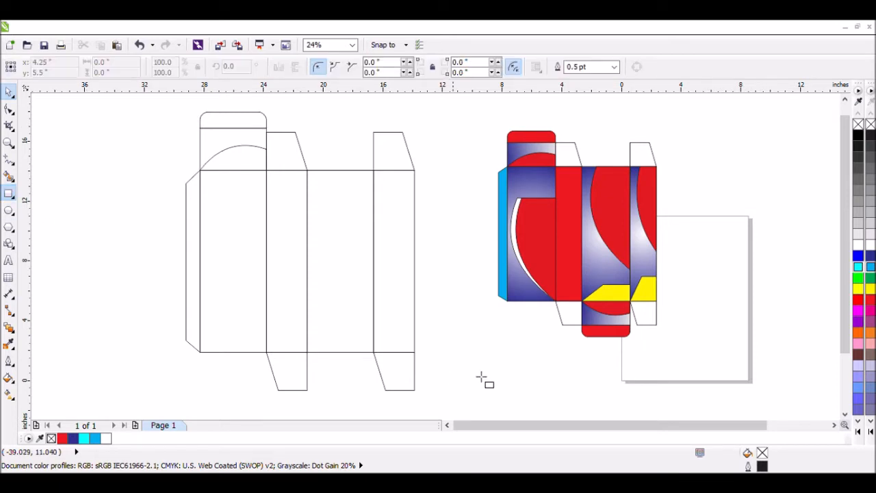
pyautogui.moveTo(491, 356)
pyautogui.mouseDown()
pyautogui.moveTo(477, 378)
pyautogui.moveTo(448, 389)
pyautogui.mouseUp()
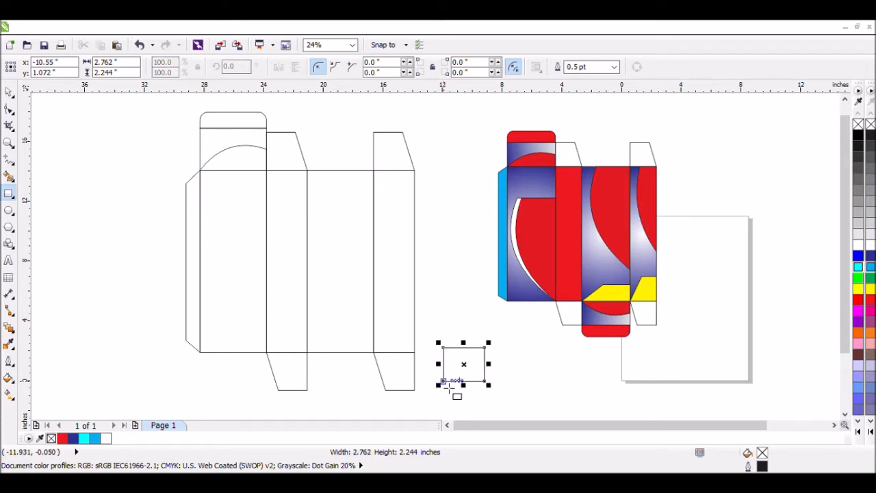
pyautogui.moveTo(463, 349); pyautogui.dragTo(472, 326)
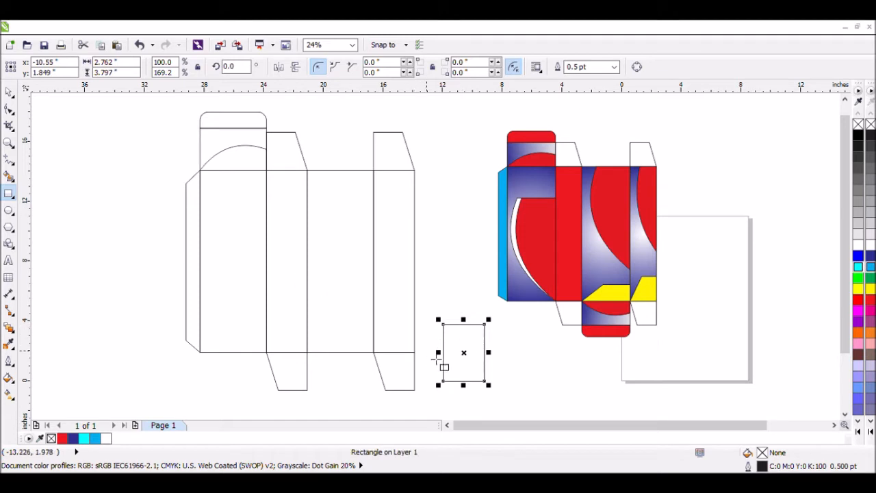
pyautogui.moveTo(439, 353); pyautogui.dragTo(436, 362)
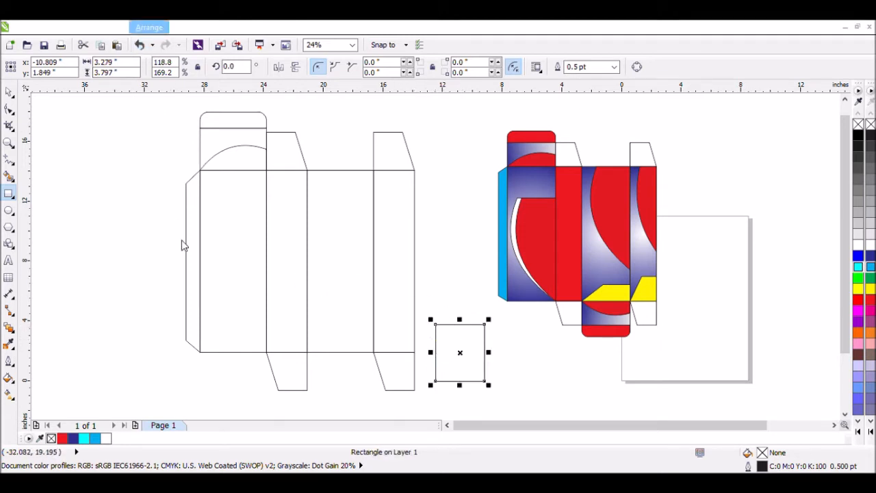
# Step: Convert the new rectangle to curves and move its upper-left node inward to slant the left edge
pyautogui.hotkey('ctrl', 'q')
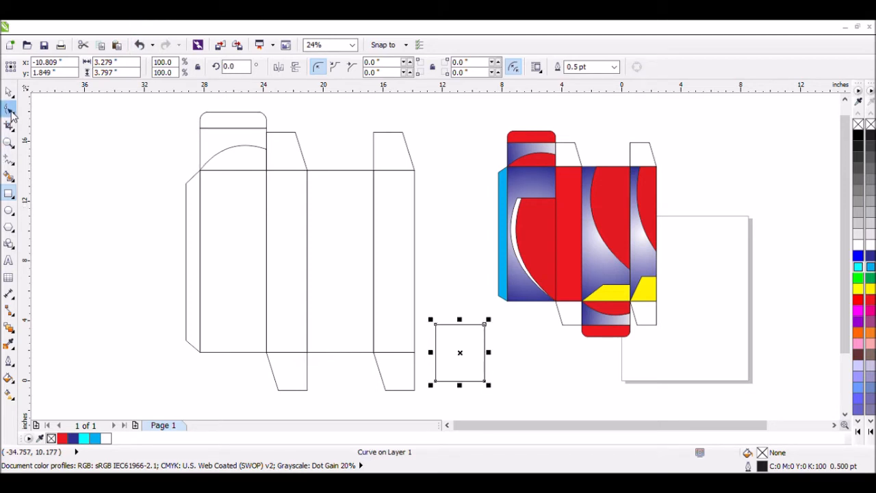
pyautogui.click(9, 110)
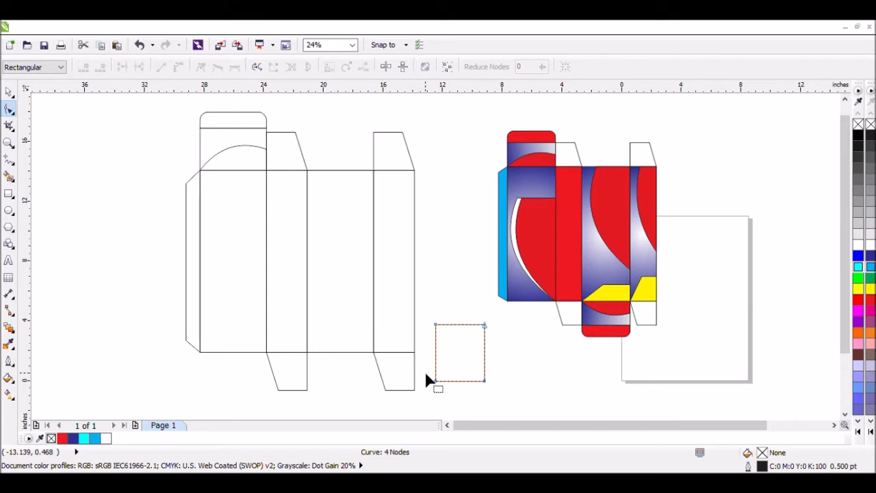
pyautogui.moveTo(445, 329)
pyautogui.mouseDown()
pyautogui.moveTo(453, 335)
pyautogui.moveTo(455, 326)
pyautogui.mouseUp()
pyautogui.click(9, 91)
pyautogui.press('Escape')
# Step: Resize the slanted shape to about 3.84 in wide and 3.19 in high
pyautogui.click(462, 380)
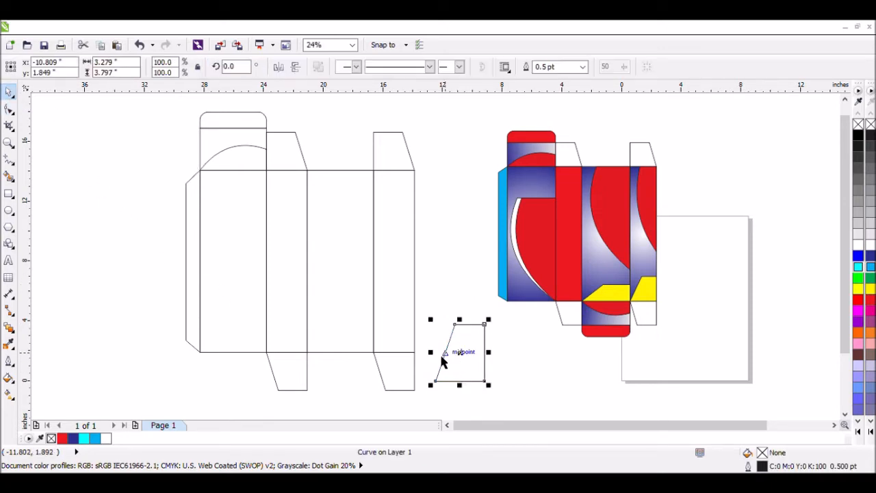
pyautogui.moveTo(433, 365); pyautogui.dragTo(422, 364)
pyautogui.click(466, 304)
pyautogui.click(461, 325)
pyautogui.moveTo(463, 320); pyautogui.dragTo(465, 336)
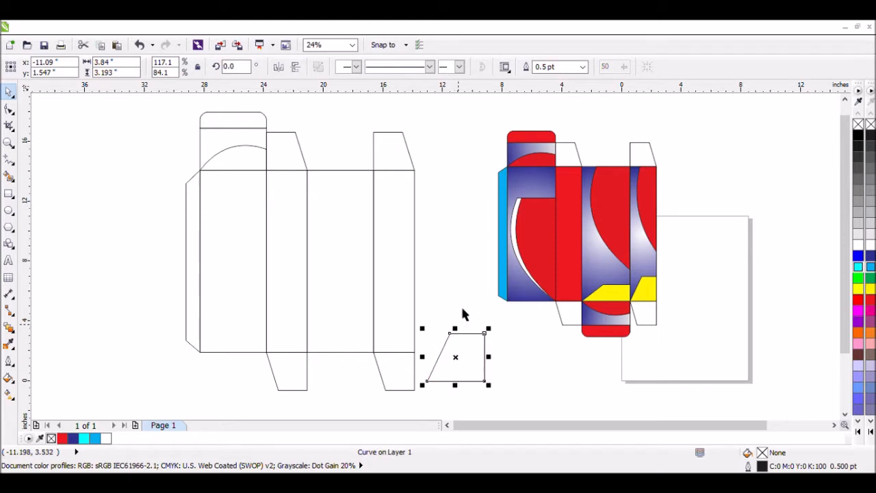
# Step: Place a copy of the slanted shape below and to its right, and stretch the copy to a wider trapezoid
pyautogui.click(408, 309)
pyautogui.moveTo(452, 367); pyautogui.dragTo(457, 394)
pyautogui.moveTo(512, 358); pyautogui.dragTo(512, 354)
pyautogui.click(508, 335)
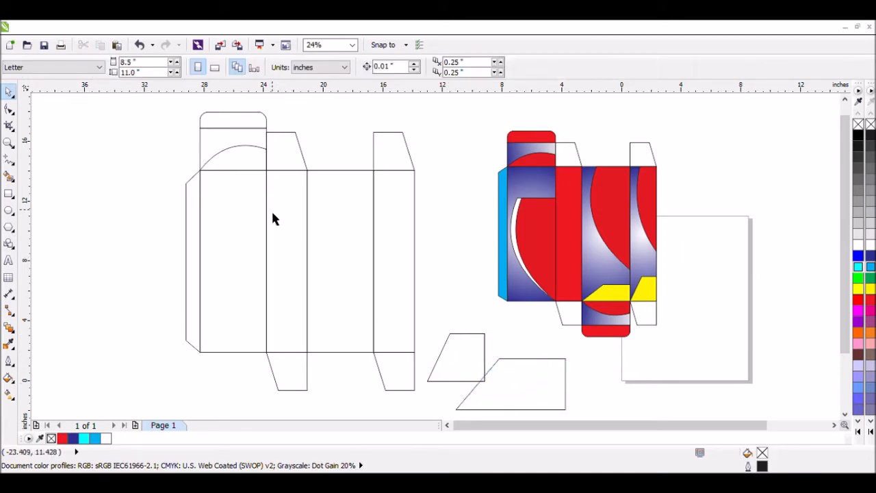
# Step: Fill the first panel with a radial fountain fill from dark blue at the edges to white in the centre
pyautogui.click(222, 151)
pyautogui.click(327, 147)
pyautogui.click(228, 247)
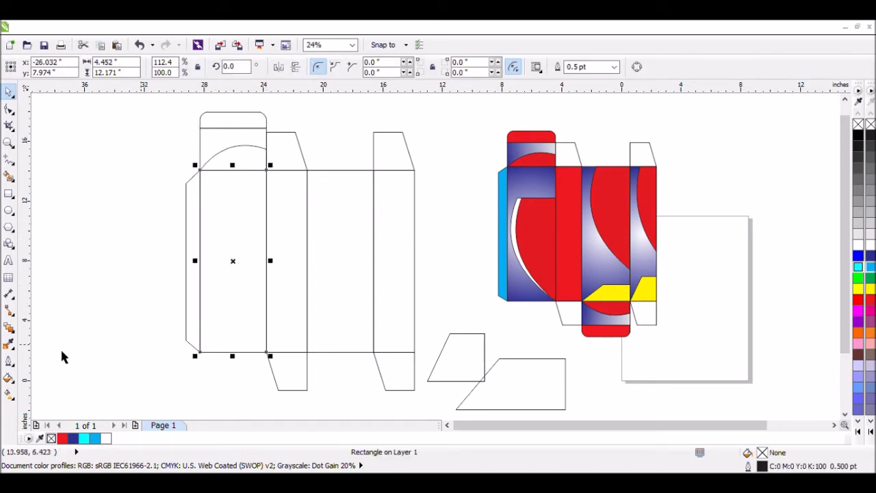
pyautogui.click(9, 378)
pyautogui.click(443, 356)
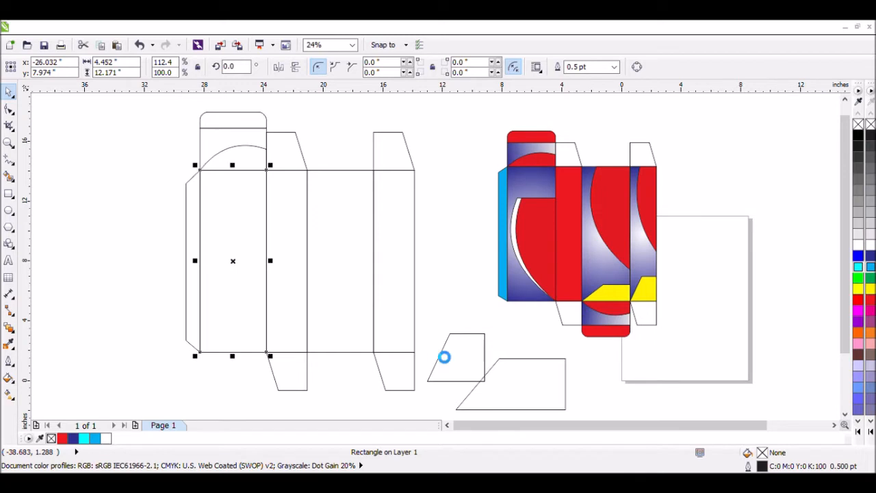
# Step: Repeat the blue-to-white radial fountain fill on the third and fourth panels
pyautogui.click(295, 272)
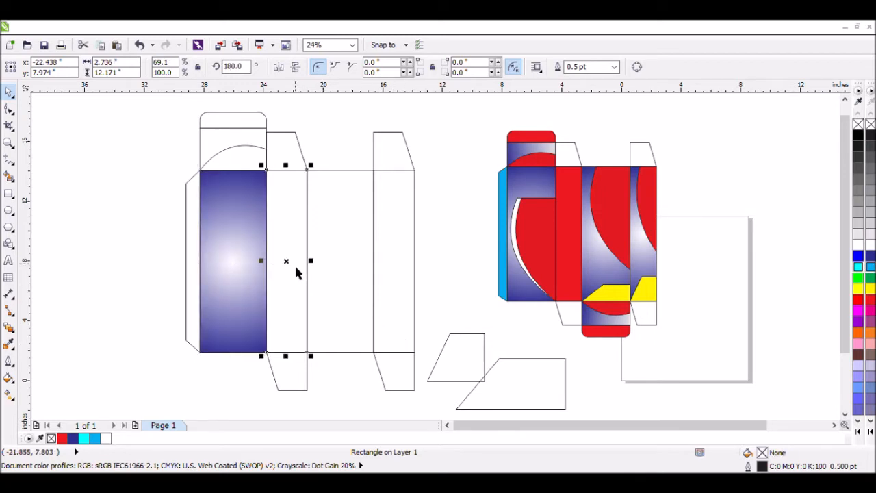
pyautogui.click(341, 267)
pyautogui.hotkey('ctrl', 'r')
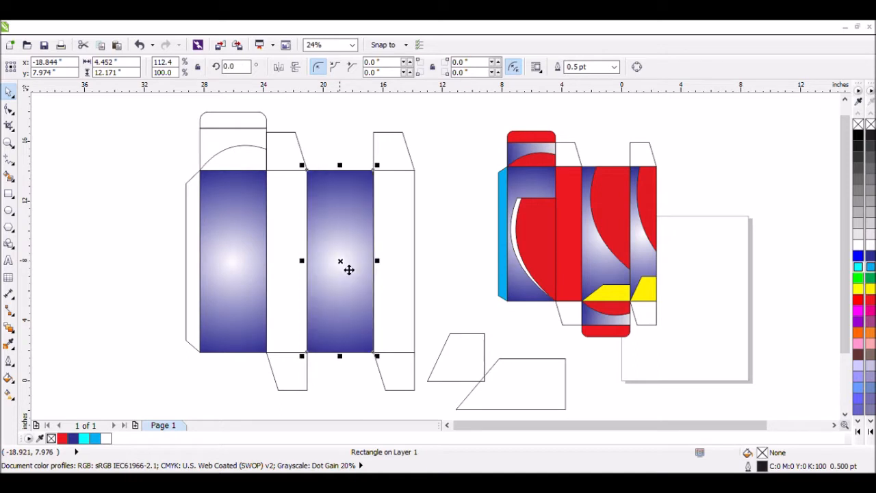
pyautogui.click(437, 246)
pyautogui.click(395, 261)
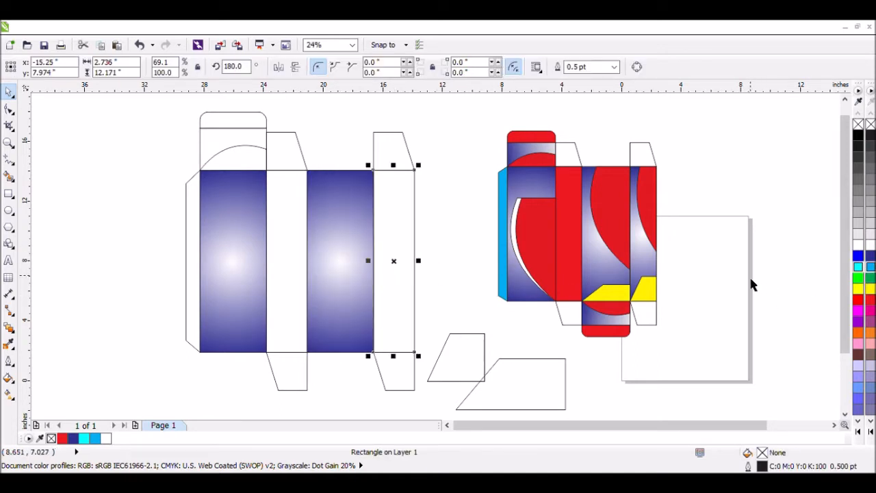
pyautogui.hotkey('ctrl', 'r')
# Step: Fill the second panel with solid red (C:0 M:100 Y:100 K:0)
pyautogui.click(292, 292)
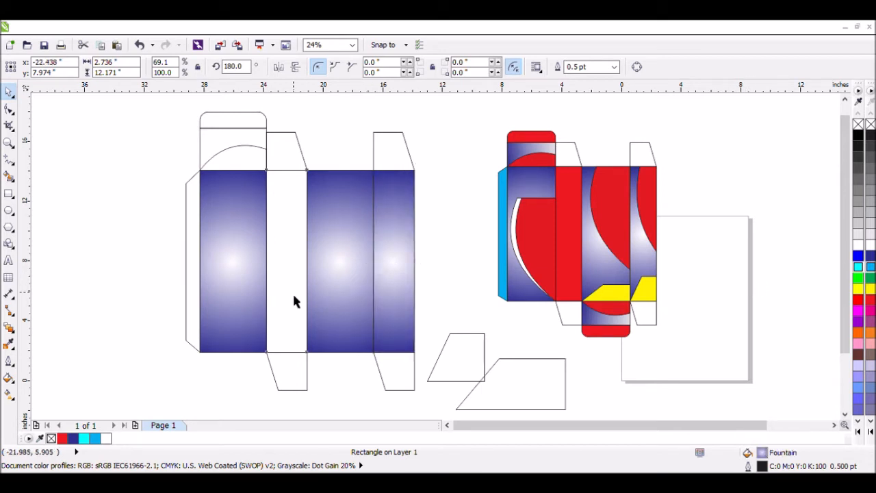
pyautogui.click(870, 304)
pyautogui.click(437, 199)
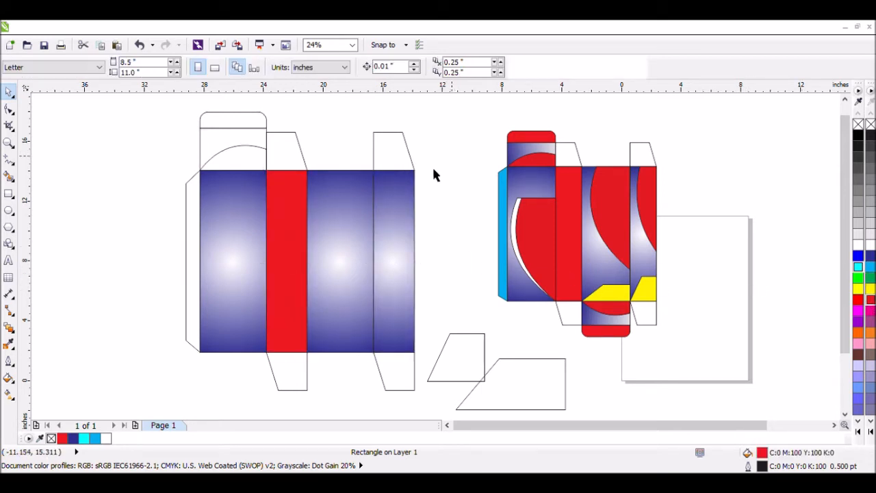
# Step: Try repeating the red fill on the closing panel above the first panel, and undo it
pyautogui.click(251, 150)
pyautogui.hotkey('ctrl', 'r')
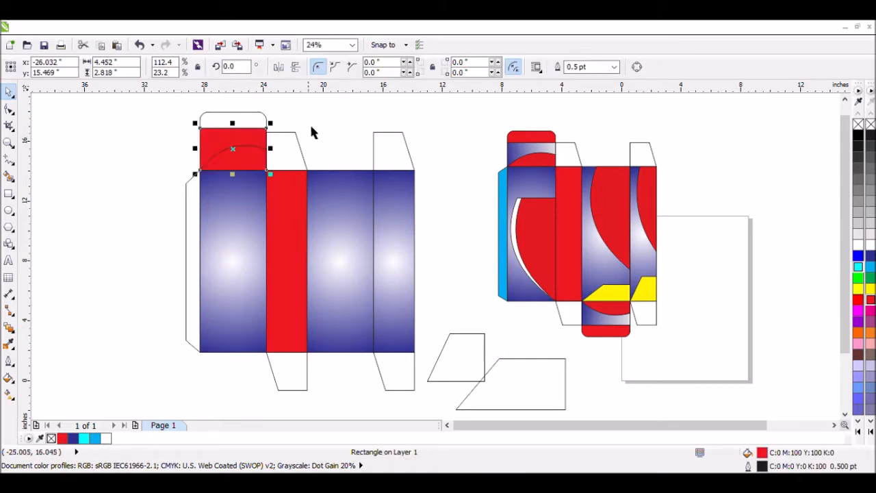
pyautogui.hotkey('ctrl', 'z')
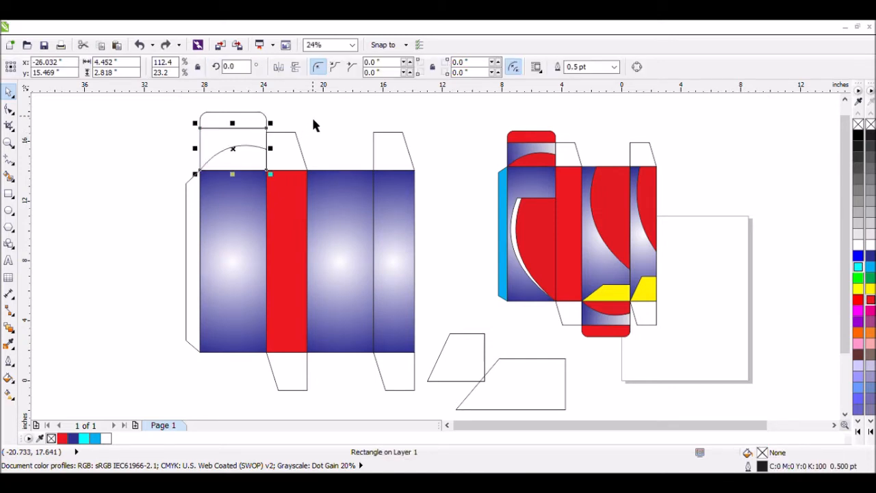
pyautogui.click(316, 115)
# Step: Fill the closing panel above the first panel with the same blue-to-white radial fountain fill
pyautogui.click(257, 246)
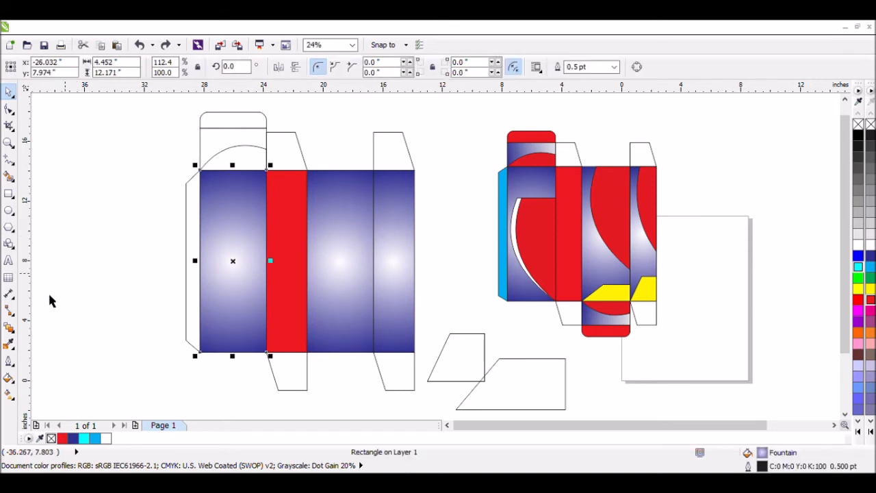
pyautogui.click(218, 142)
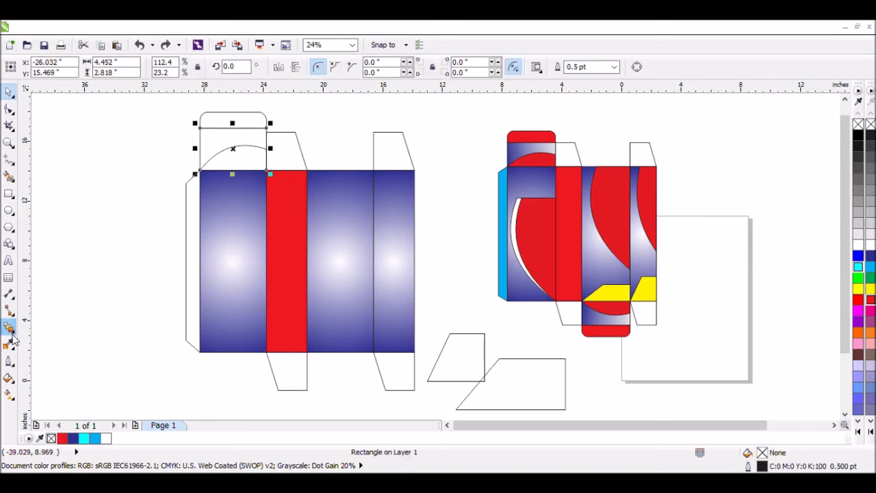
pyautogui.click(10, 380)
pyautogui.click(428, 349)
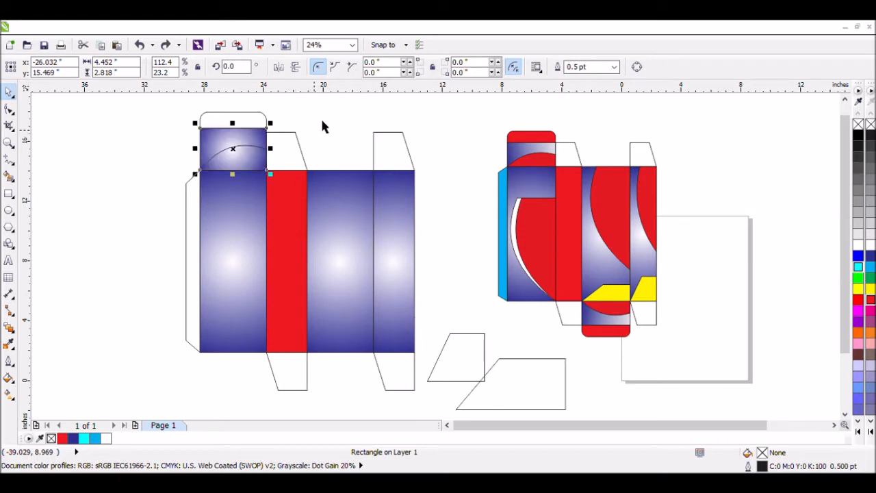
# Step: Fill the curved shape on the closing panel and the rounded tuck flap above it with red (C:0 M:100 Y:100 K:0)
pyautogui.click(258, 165)
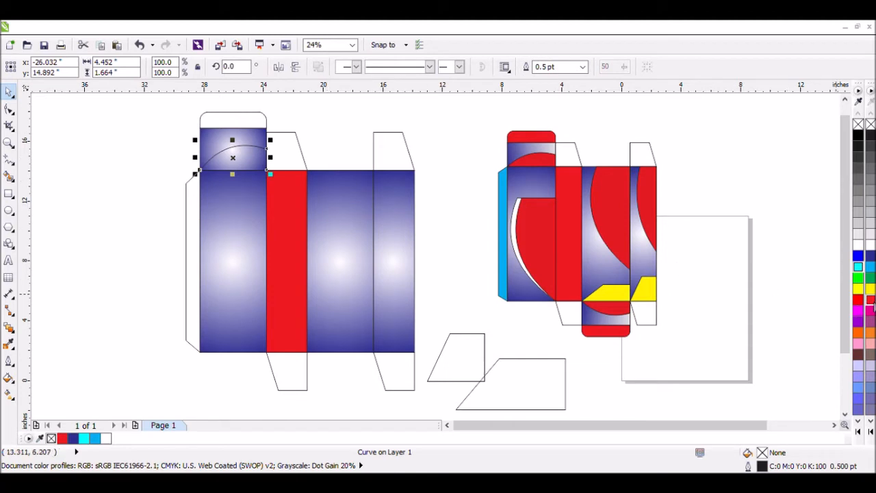
pyautogui.click(859, 299)
pyautogui.click(440, 127)
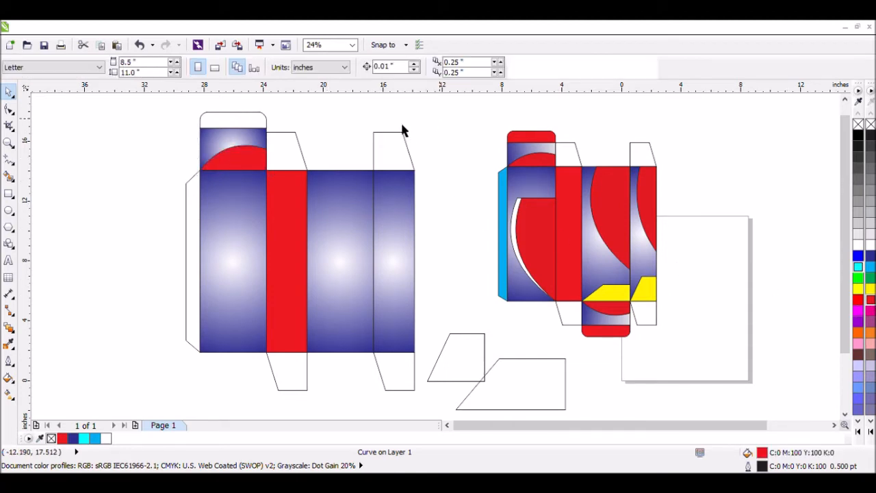
pyautogui.click(255, 123)
pyautogui.click(871, 300)
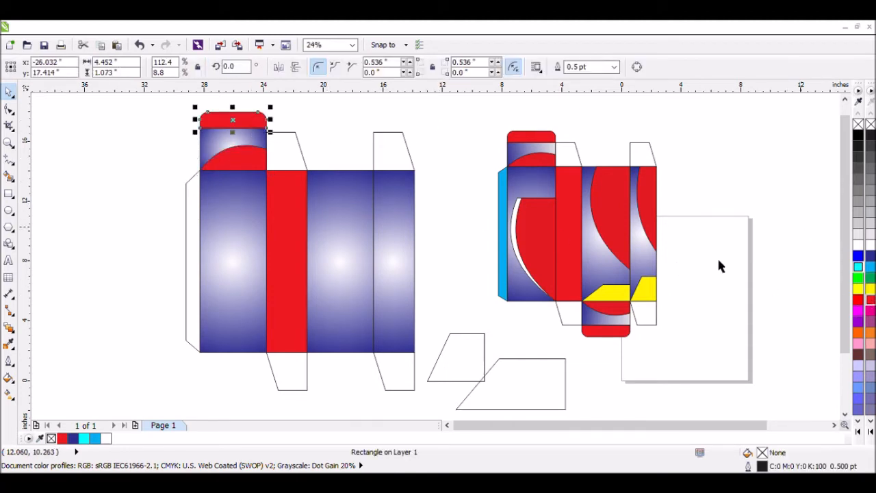
pyautogui.click(443, 124)
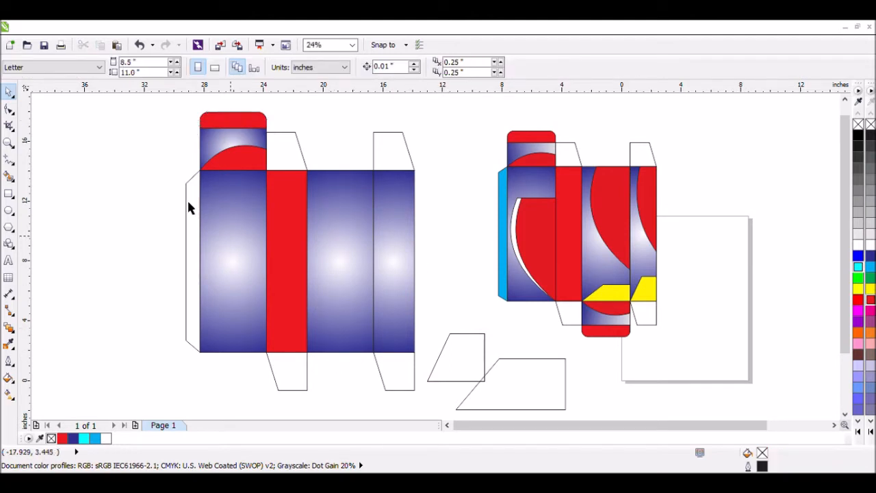
# Step: Duplicate the closing panel with its curved shape and tuck flap below the third panel, and mirror the copy vertically
pyautogui.moveTo(173, 96); pyautogui.dragTo(276, 180)
pyautogui.moveTo(241, 142); pyautogui.dragTo(350, 390)
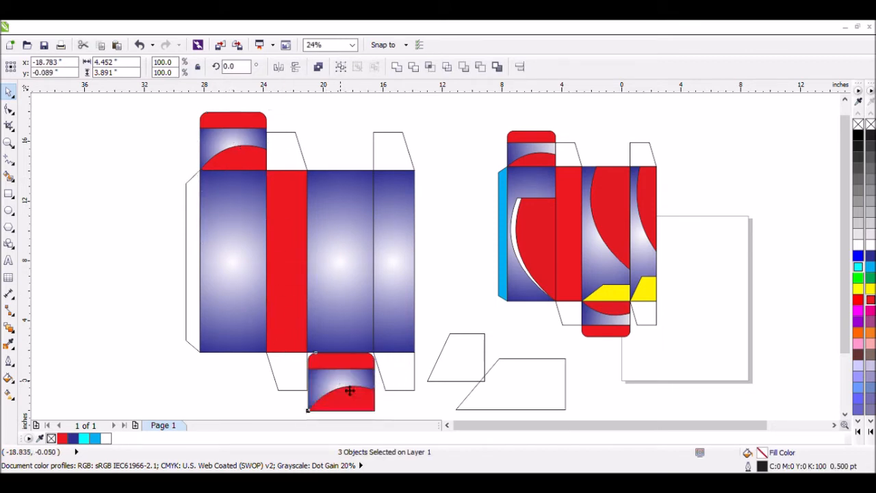
pyautogui.click(302, 73)
# Step: Move the mirrored closing panel flush against the third panel's lower edge, lining up their corners
pyautogui.scroll(-1, 359, 388)
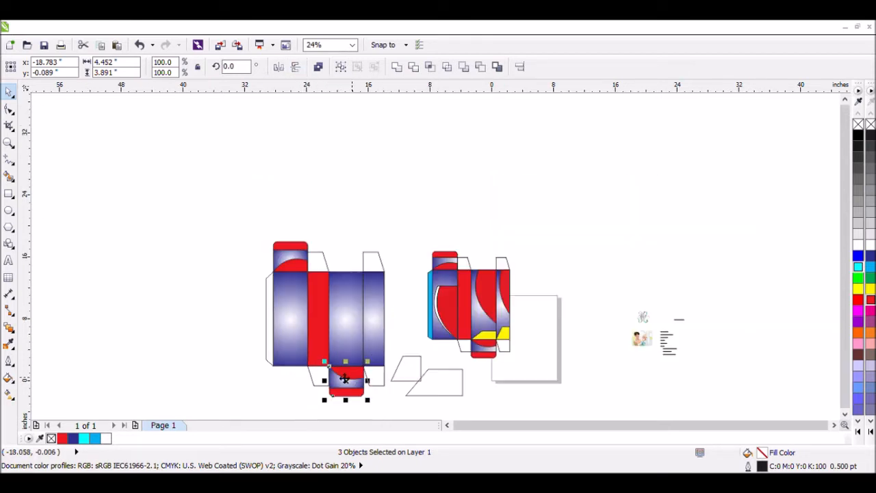
pyautogui.press('z')
pyautogui.moveTo(324, 372); pyautogui.dragTo(372, 402)
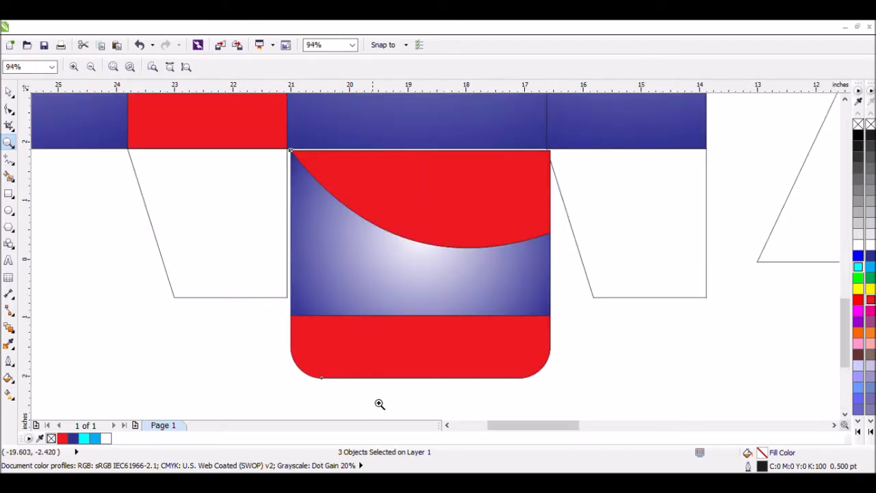
pyautogui.click(9, 92)
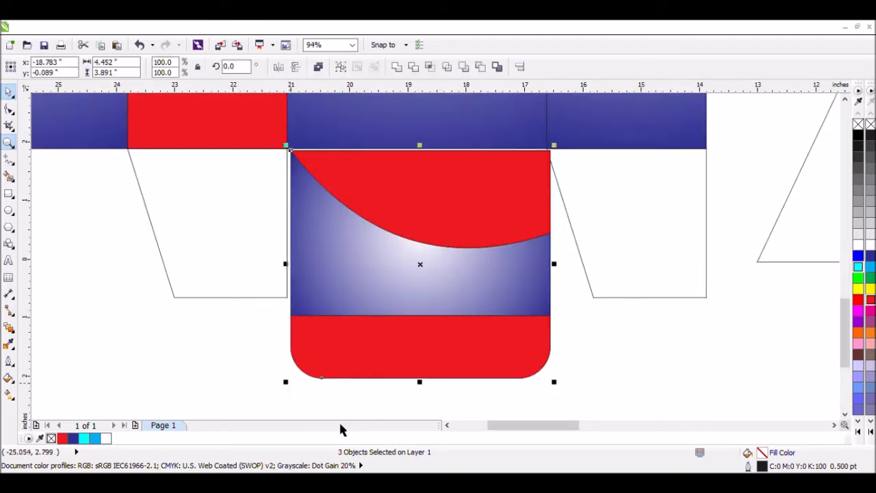
pyautogui.scroll(2, 462, 246)
pyautogui.scroll(-2, 459, 243)
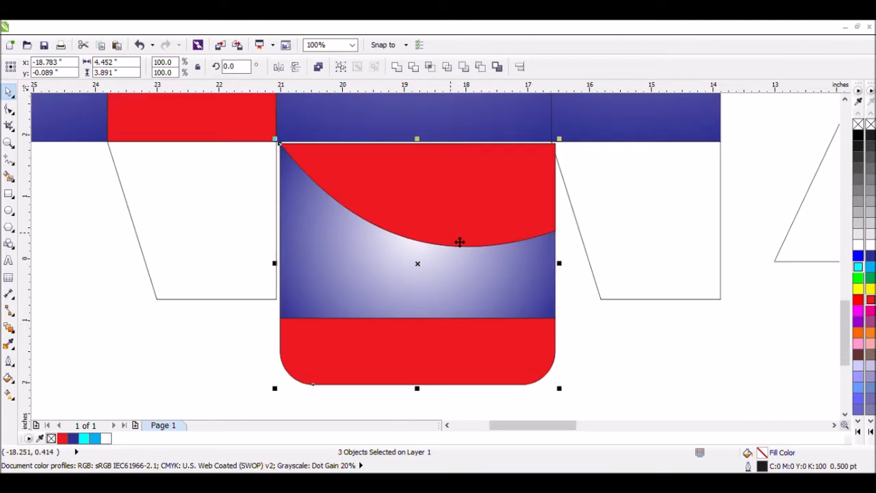
pyautogui.scroll(2, 496, 108)
pyautogui.moveTo(357, 312); pyautogui.dragTo(350, 310)
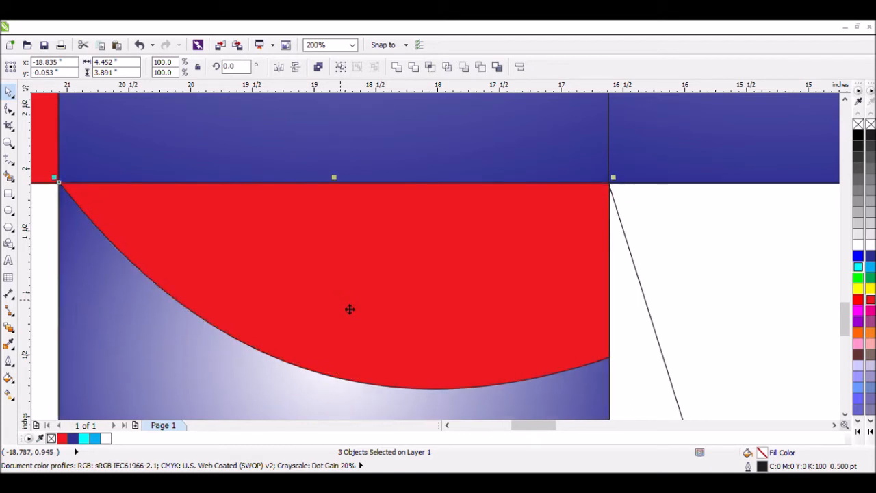
pyautogui.scroll(-3, 350, 309)
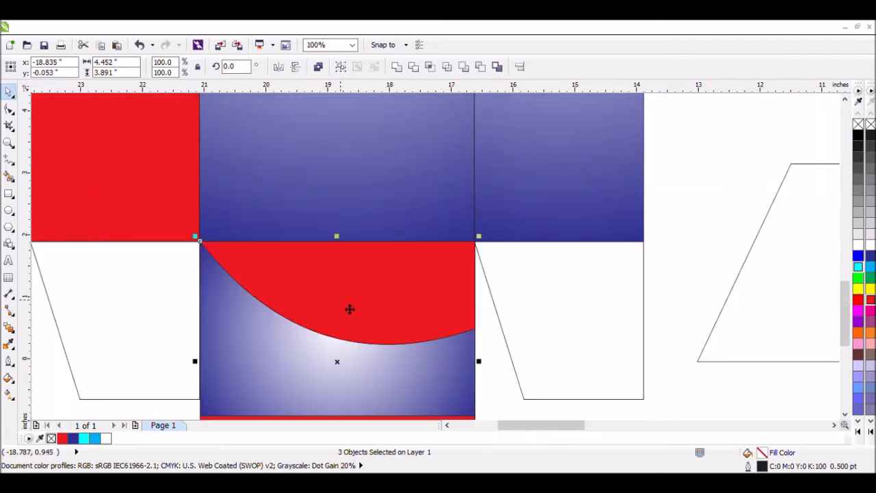
pyautogui.scroll(-1, 350, 309)
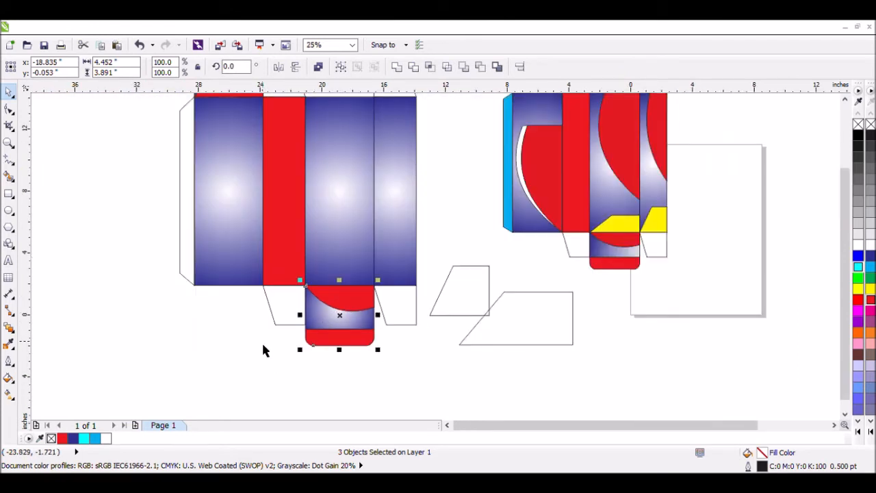
# Step: Place a copy of the closing panel's red curved shape straight below, at the middle of the first panel
pyautogui.scroll(-1, 271, 334)
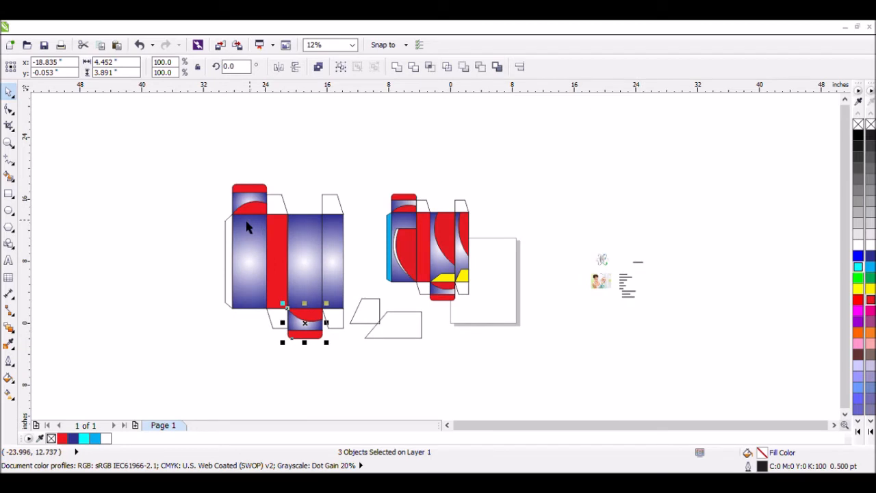
pyautogui.scroll(1, 248, 227)
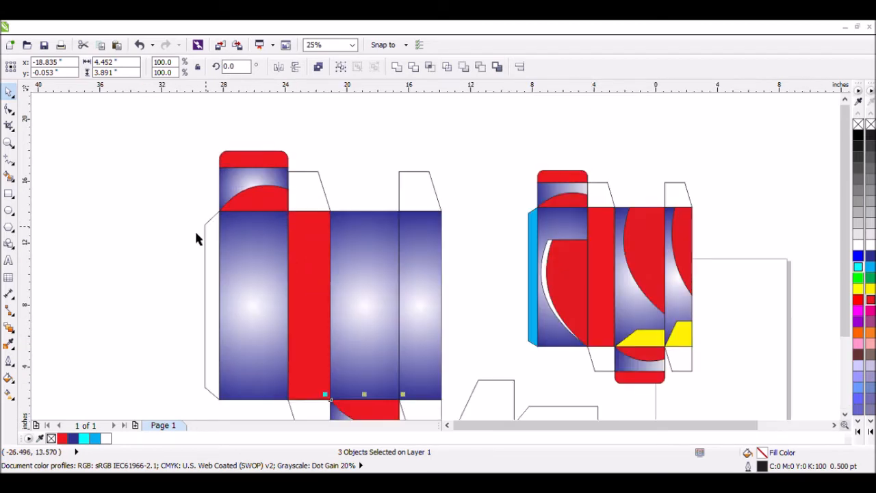
pyautogui.click(173, 236)
pyautogui.scroll(-1, 212, 257)
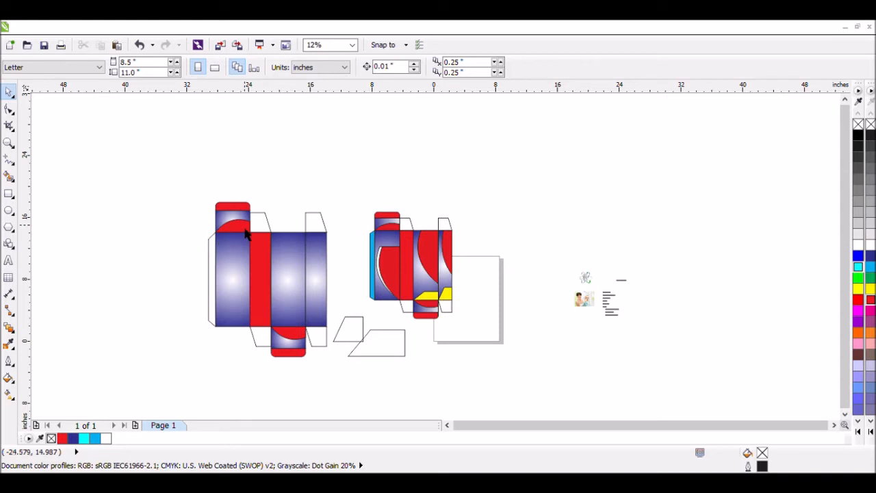
pyautogui.moveTo(239, 230); pyautogui.dragTo(240, 283)
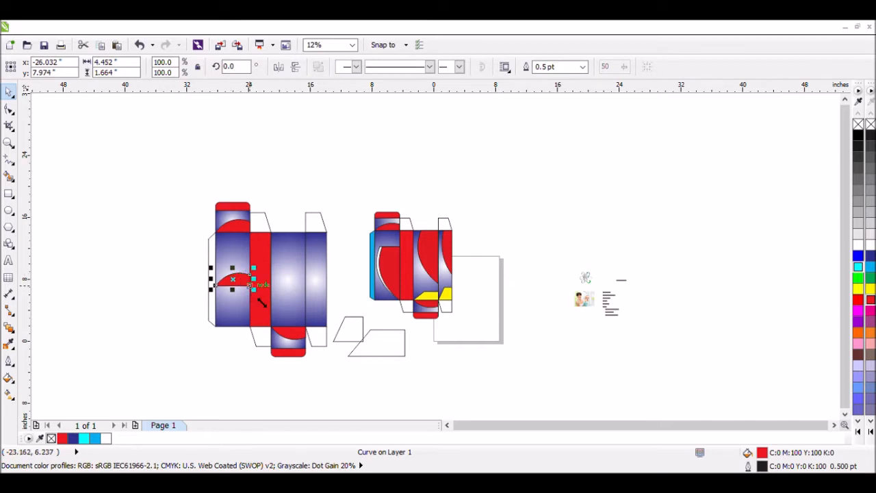
# Step: Try rotating the copied curved shape to 90 and 180 degrees, and undo both rotations
pyautogui.click(248, 290)
pyautogui.click(231, 69)
pyautogui.write('9')
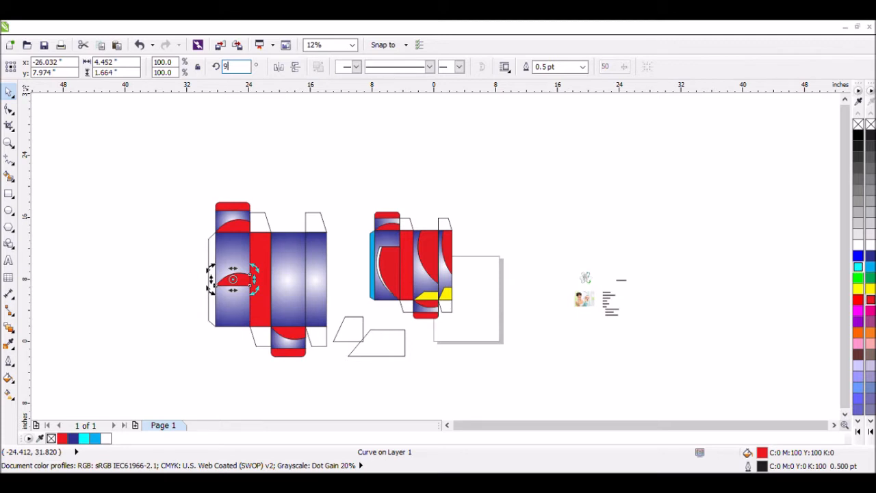
pyautogui.write('0')
pyautogui.press('Return')
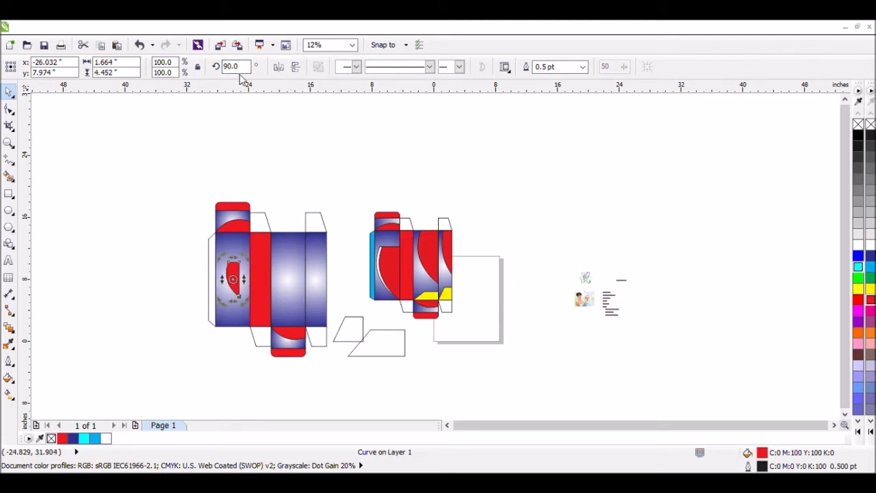
pyautogui.moveTo(250, 72); pyautogui.dragTo(225, 75)
pyautogui.write('180')
pyautogui.press('Return')
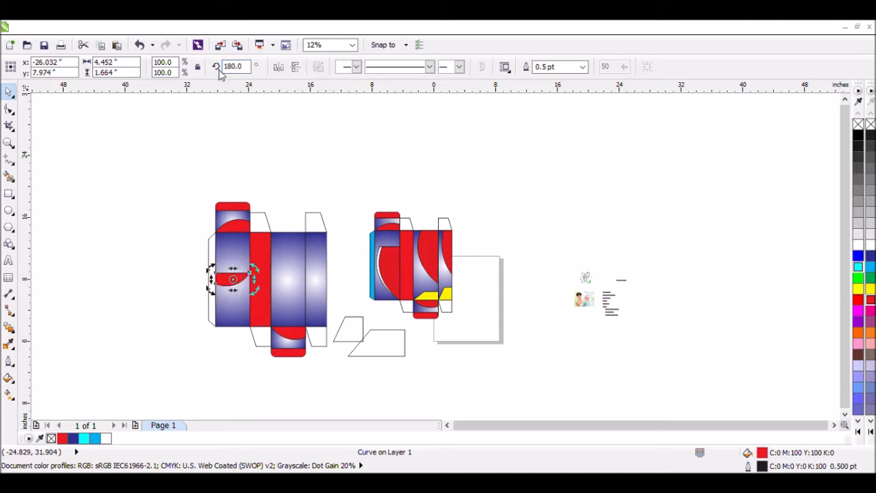
pyautogui.hotkey('ctrl', 'z')
pyautogui.hotkey('ctrl', 'z')
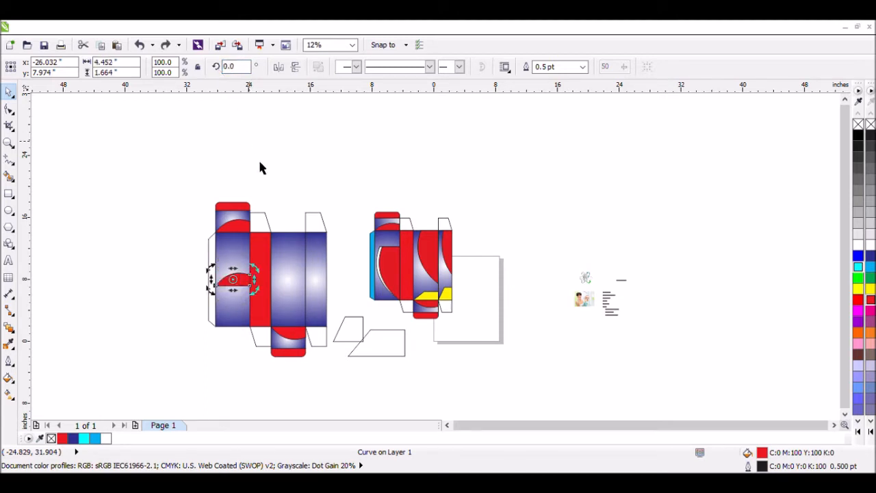
# Step: Rotate the copied curved shape on the first panel to 270 degrees
pyautogui.click(295, 171)
pyautogui.click(233, 284)
pyautogui.click(236, 284)
pyautogui.moveTo(264, 304); pyautogui.dragTo(231, 336)
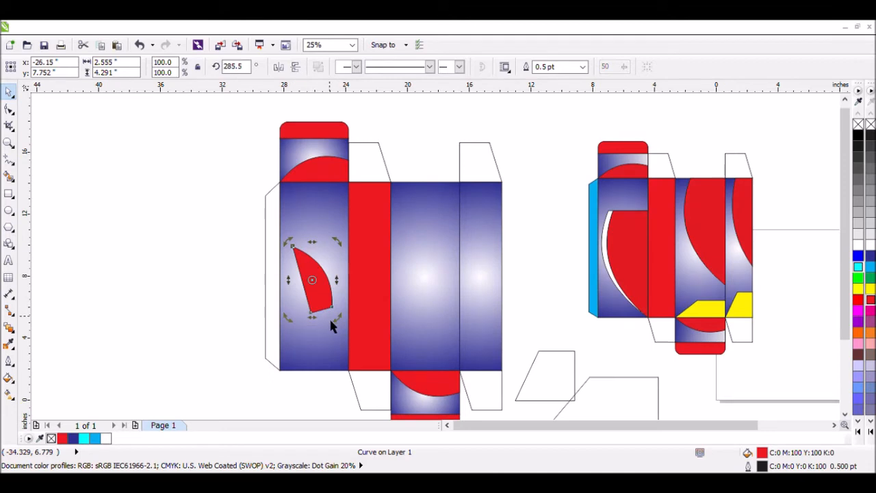
pyautogui.moveTo(331, 319)
pyautogui.mouseDown()
pyautogui.moveTo(346, 336)
pyautogui.moveTo(333, 342)
pyautogui.moveTo(326, 336)
pyautogui.moveTo(344, 329)
pyautogui.moveTo(337, 323)
pyautogui.mouseUp()
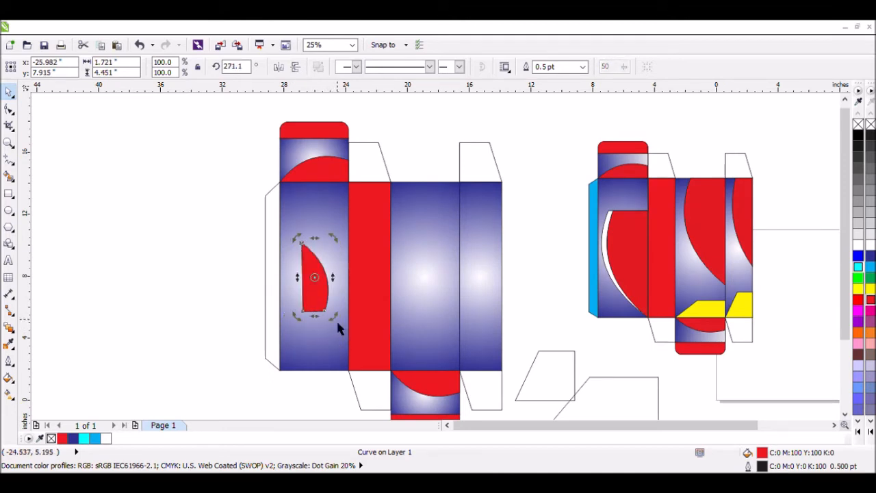
pyautogui.click(233, 66)
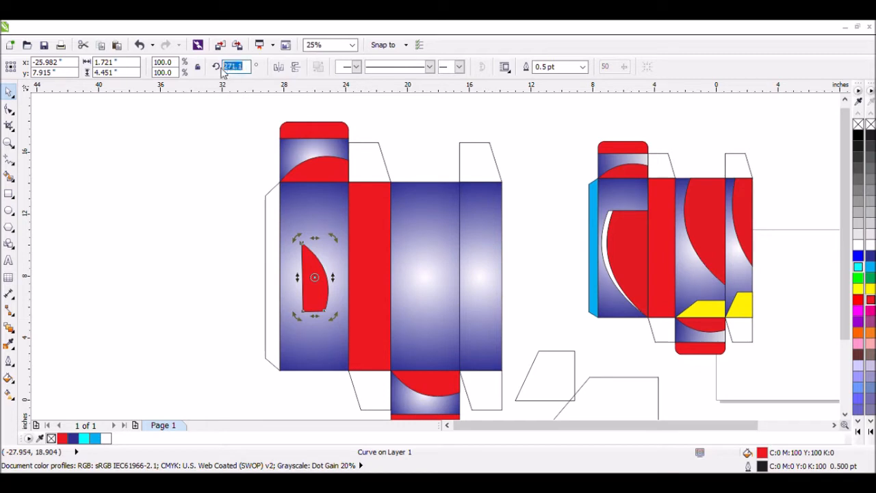
pyautogui.write('270')
pyautogui.press('Return')
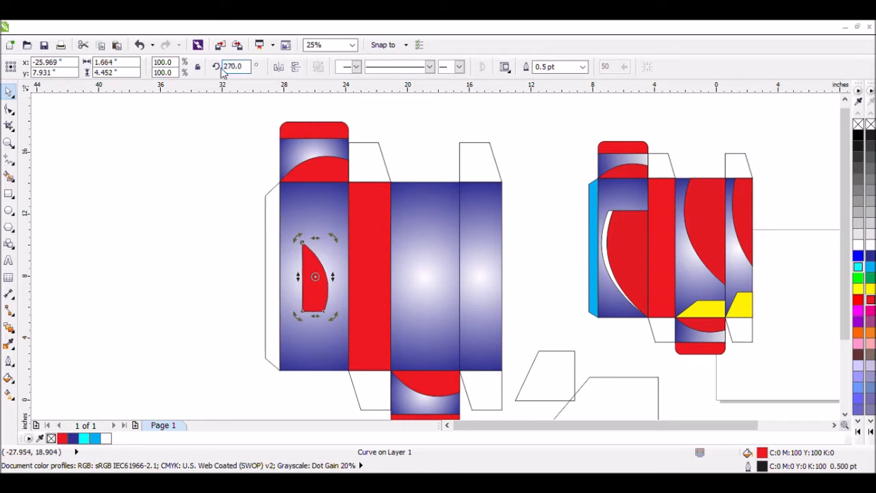
pyautogui.click(86, 133)
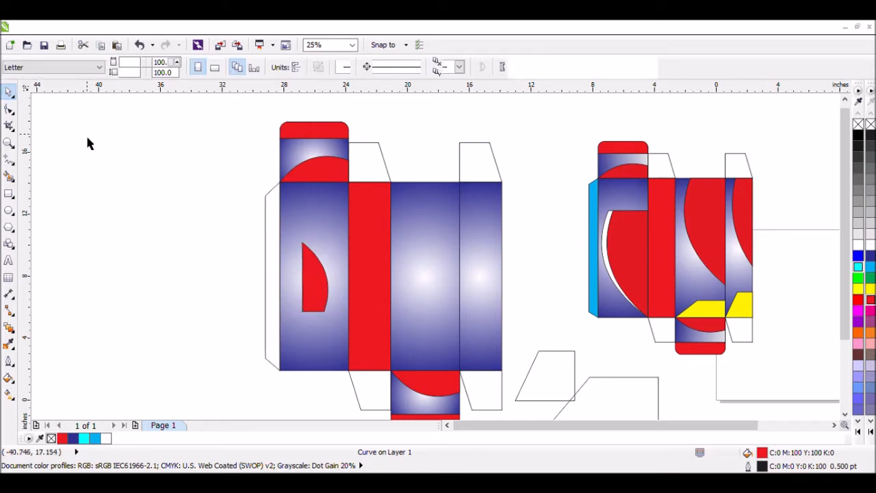
# Step: Stretch the rotated curved shape to the first panel's lower edge and full width, about 4.45 by 8.27 inches
pyautogui.click(317, 301)
pyautogui.moveTo(341, 327); pyautogui.dragTo(335, 386)
pyautogui.scroll(1, 334, 380)
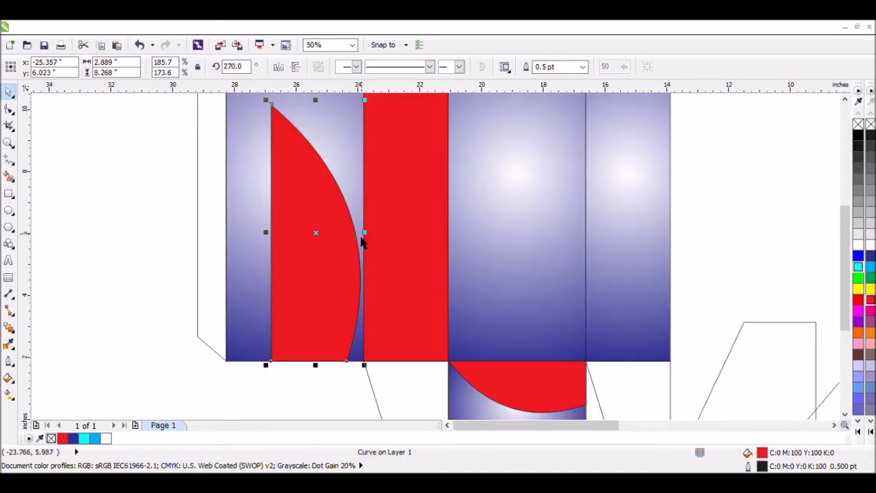
pyautogui.scroll(1, 372, 241)
pyautogui.moveTo(367, 245); pyautogui.dragTo(361, 239)
pyautogui.scroll(-1, 158, 257)
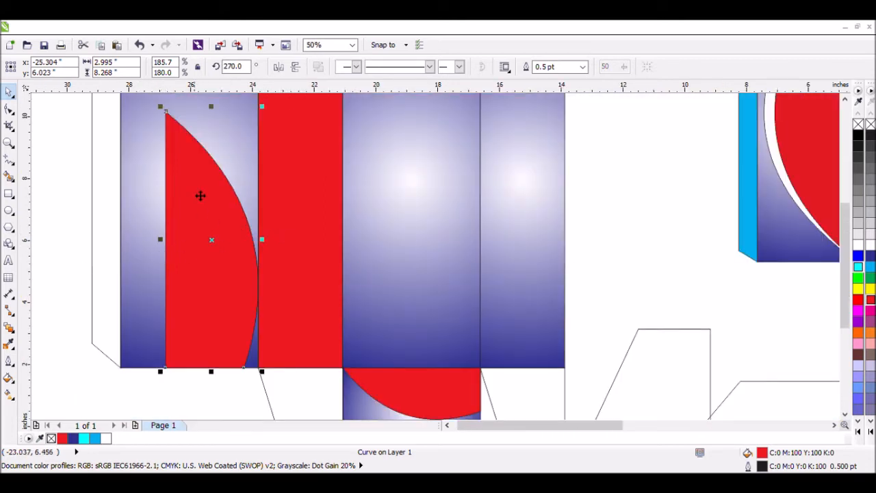
pyautogui.moveTo(161, 240); pyautogui.dragTo(126, 245)
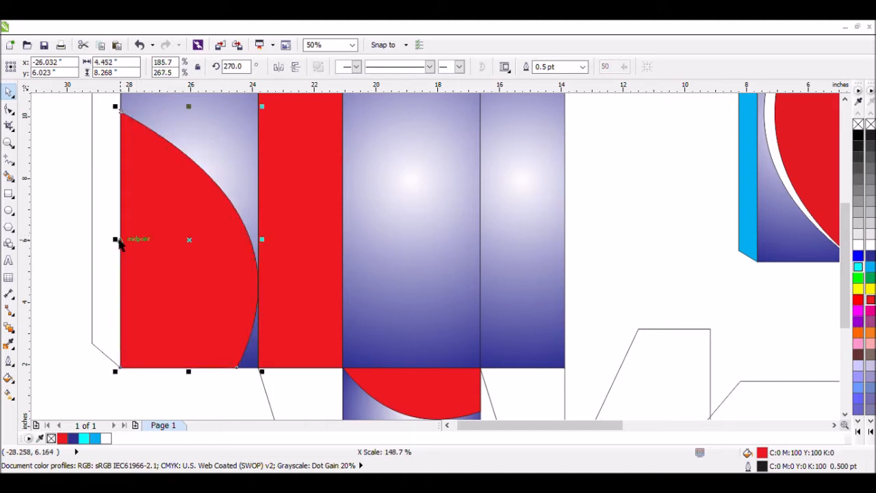
pyautogui.moveTo(272, 252); pyautogui.dragTo(272, 252)
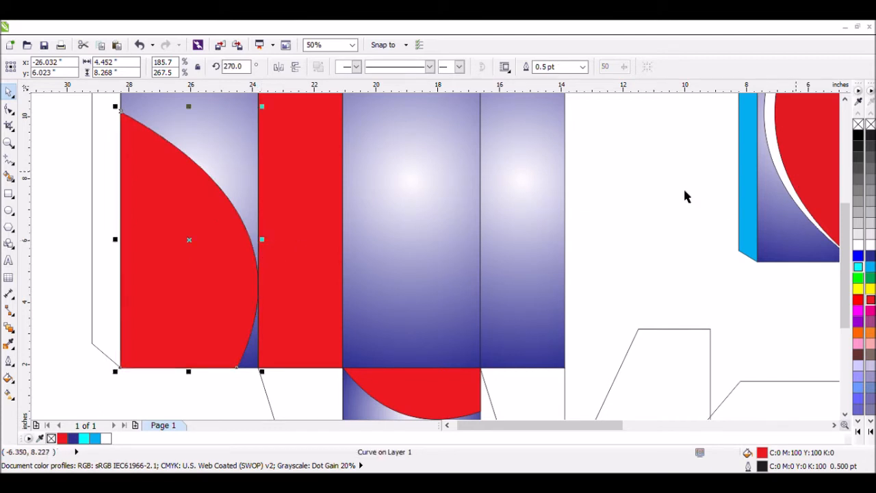
# Step: Make a narrower copy of the large red curved shape, about 4.13 inches wide, and fill the original behind it with white
pyautogui.moveTo(126, 249)
pyautogui.mouseDown()
pyautogui.moveTo(144, 253)
pyautogui.moveTo(127, 250)
pyautogui.moveTo(136, 249)
pyautogui.mouseUp()
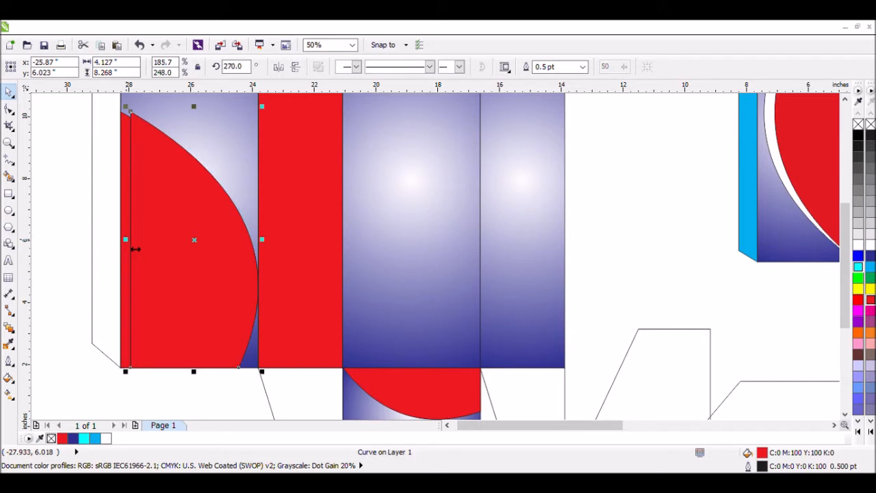
pyautogui.click(51, 214)
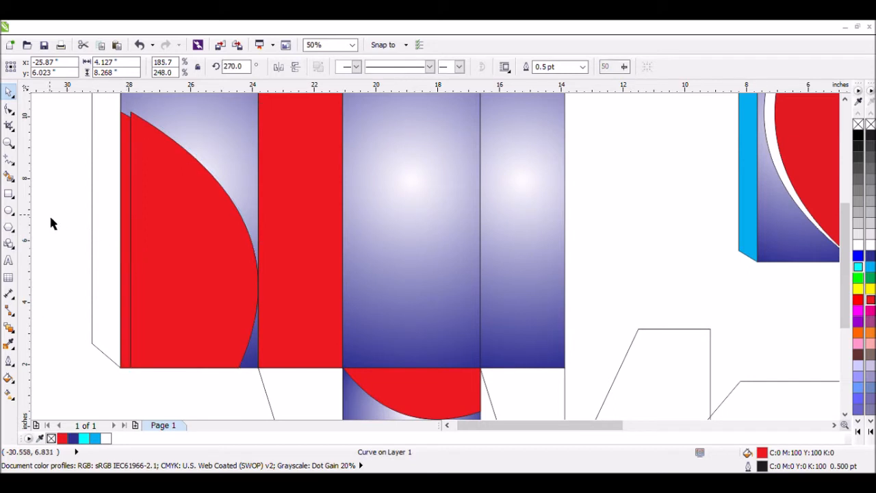
pyautogui.click(123, 231)
pyautogui.click(105, 211)
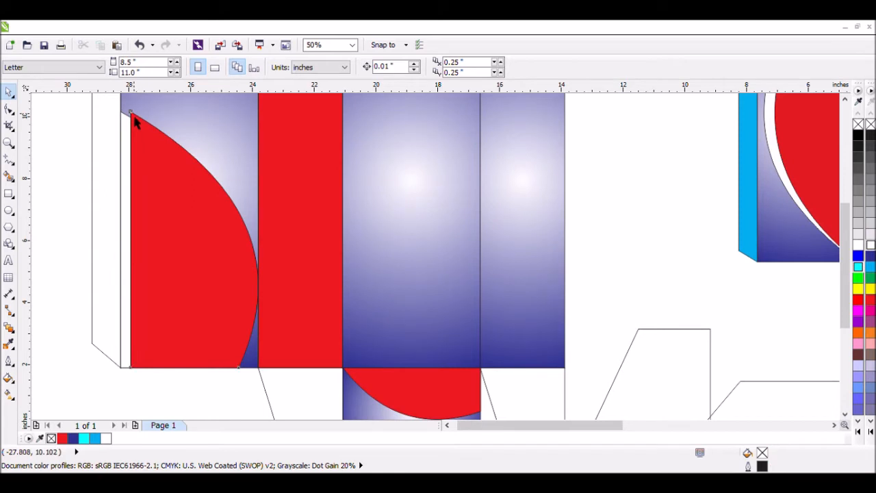
# Step: Try moving the red curved shape's upper corner node to the first panel's outer edge, and undo the move
pyautogui.click(135, 121)
pyautogui.click(9, 109)
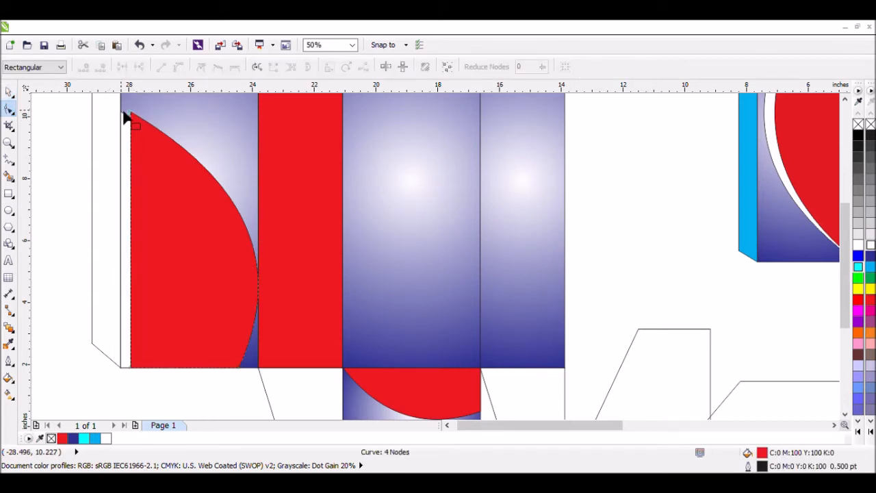
pyautogui.moveTo(129, 121); pyautogui.dragTo(121, 111)
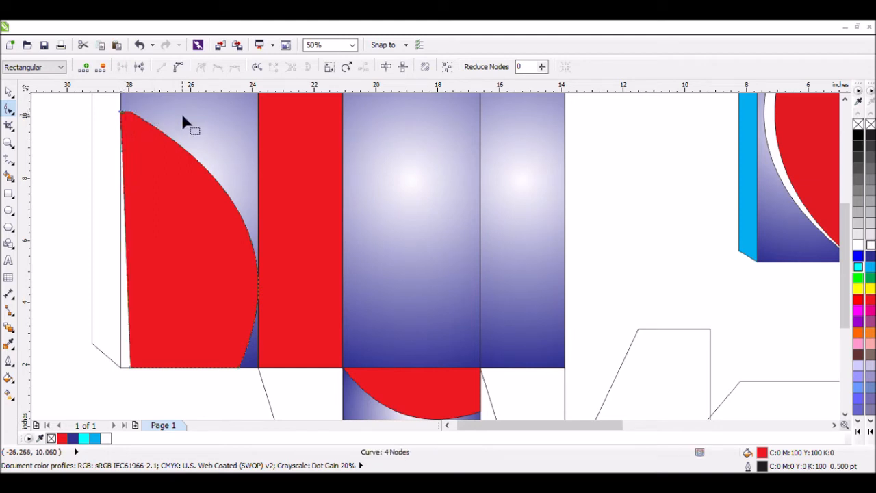
pyautogui.hotkey('ctrl', 'z')
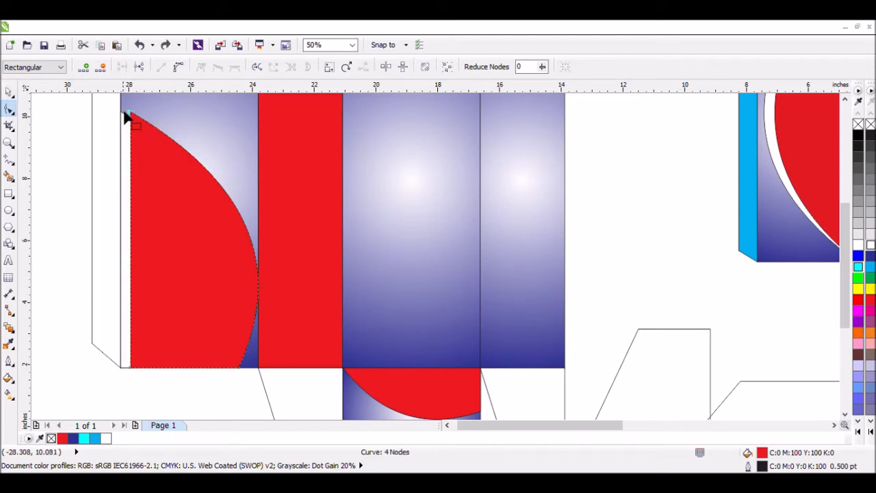
# Step: Reduce the height of the red curved shape on the first panel to about 8.08 inches, lowering its upper edge
pyautogui.click(9, 91)
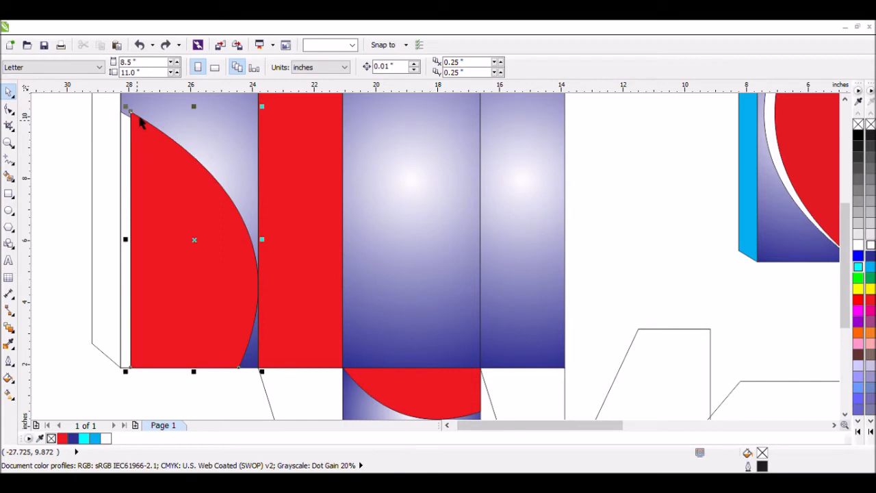
pyautogui.moveTo(195, 111); pyautogui.dragTo(204, 124)
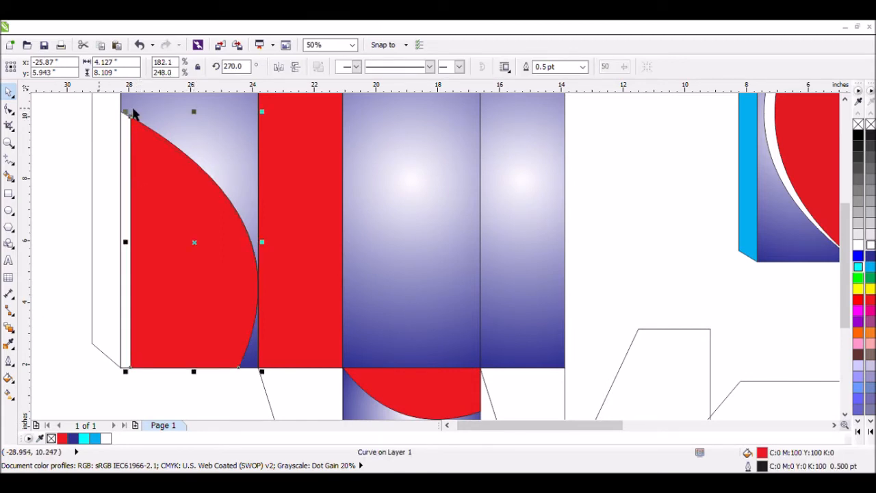
pyautogui.scroll(2, 122, 112)
pyautogui.scroll(2, 198, 124)
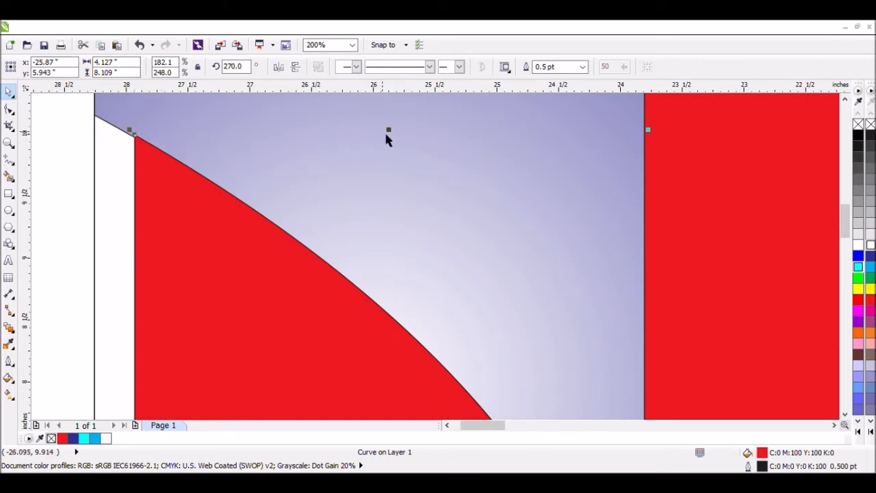
pyautogui.moveTo(388, 130); pyautogui.dragTo(388, 140)
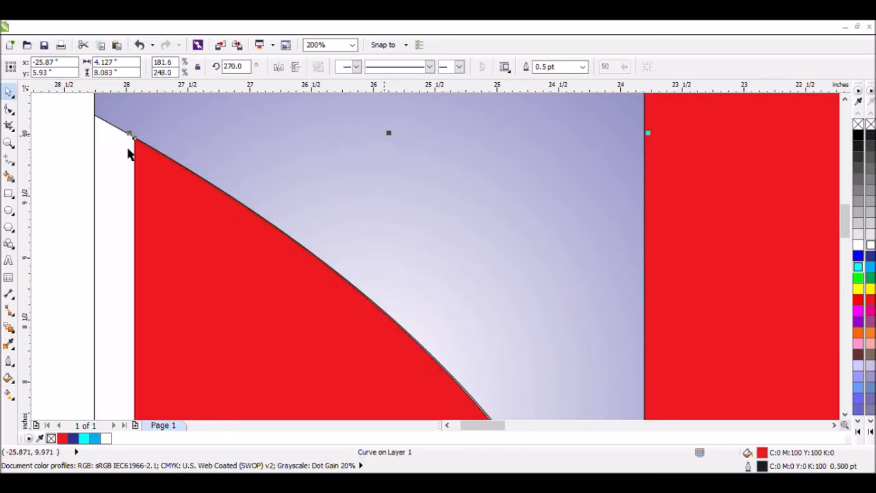
pyautogui.click(60, 140)
pyautogui.click(9, 143)
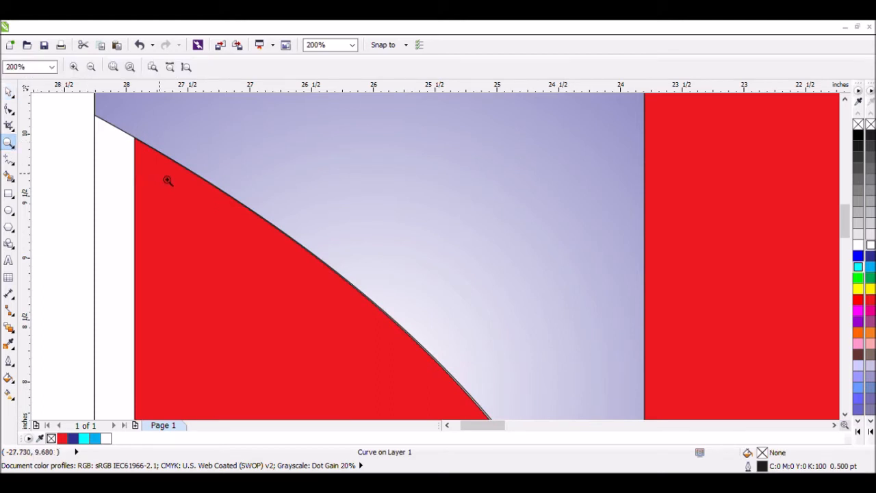
pyautogui.scroll(-3, 167, 180)
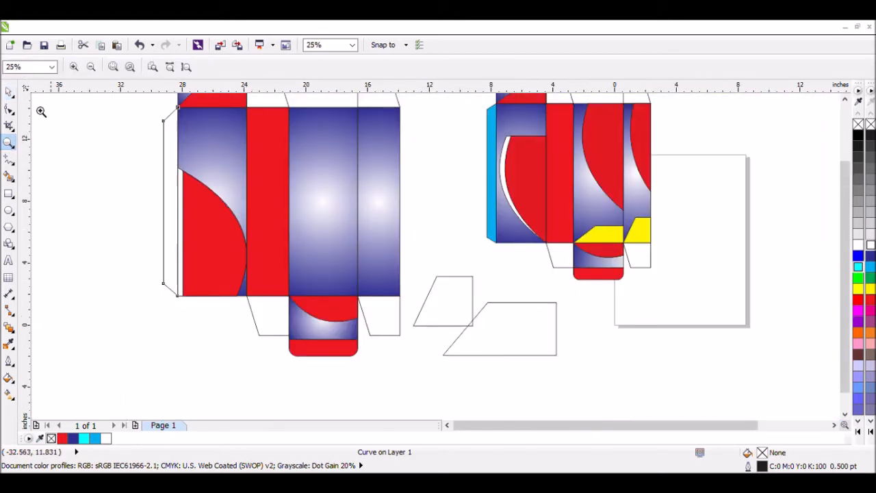
# Step: Fill the red curved shape on the first panel with white
pyautogui.click(9, 92)
pyautogui.click(202, 206)
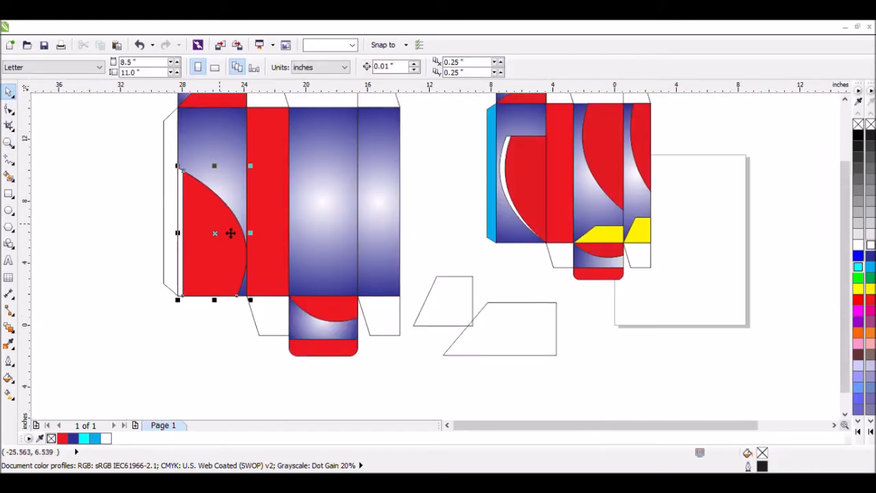
pyautogui.click(870, 245)
pyautogui.click(85, 213)
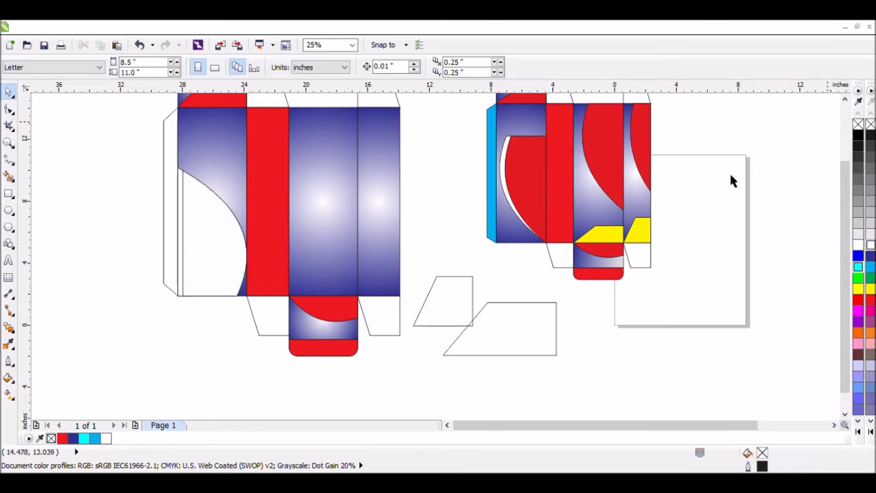
pyautogui.scroll(-2, 506, 219)
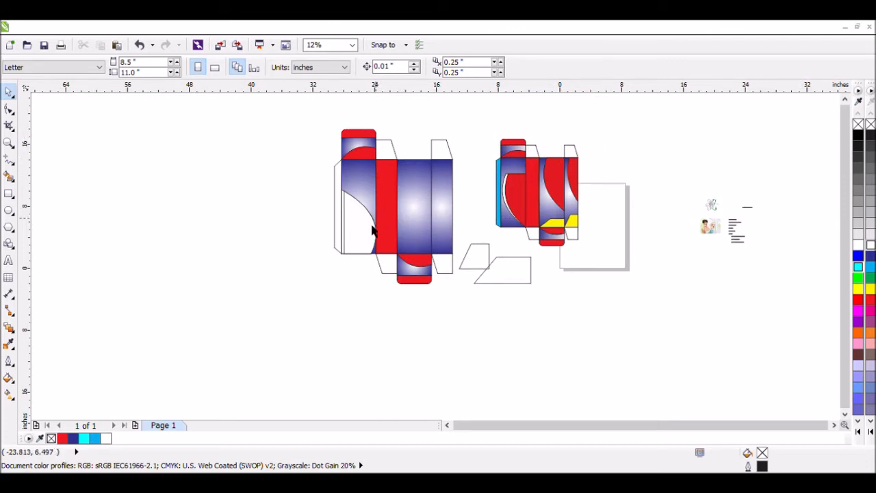
# Step: Fill the narrow glue flap beside the first panel with light blue
pyautogui.click(341, 207)
pyautogui.click(870, 268)
pyautogui.click(479, 312)
pyautogui.click(354, 245)
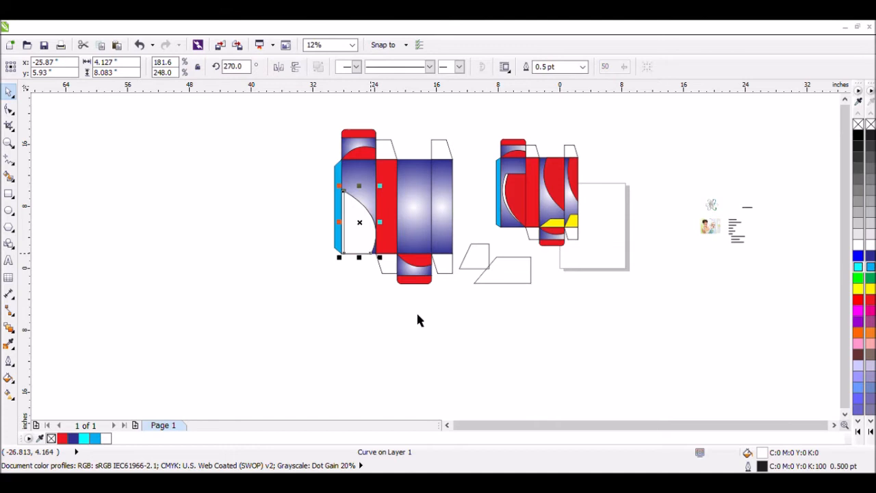
pyautogui.click(522, 268)
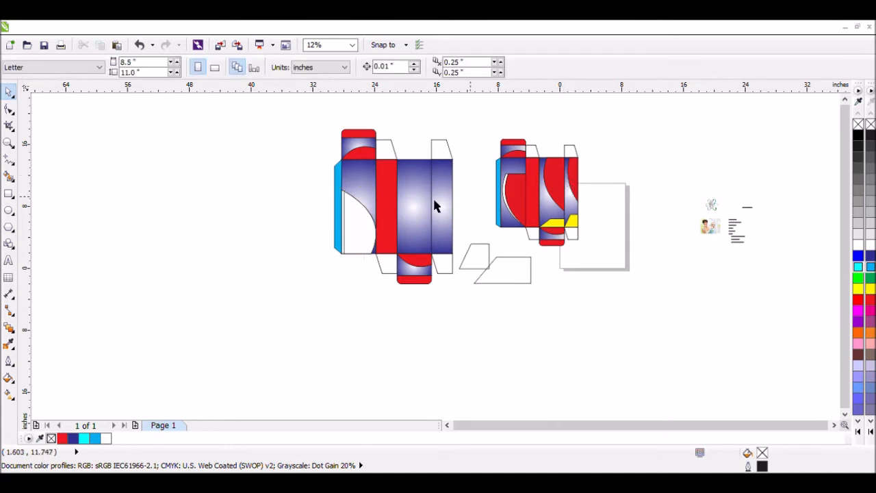
# Step: Copy the red curved shape from the upper flap onto the third panel and rotate the copy to 90 degrees
pyautogui.click(375, 162)
pyautogui.moveTo(377, 163); pyautogui.dragTo(432, 198)
pyautogui.doubleClick(229, 67)
pyautogui.write('9')
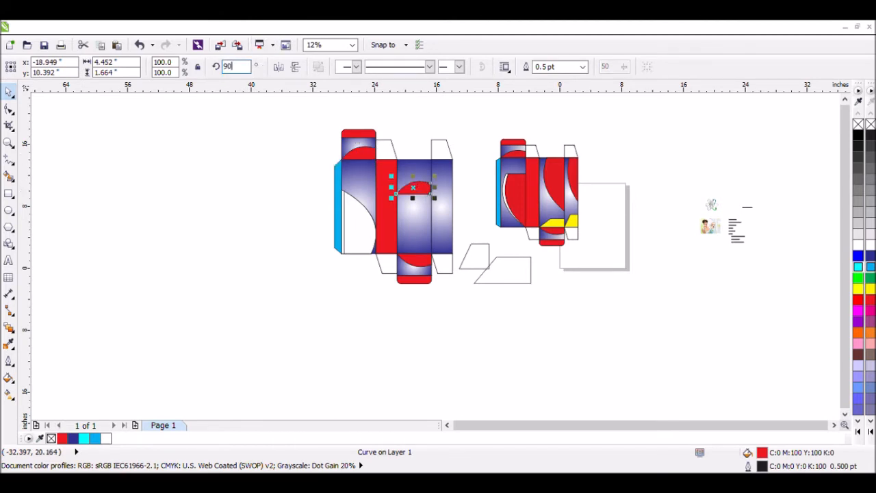
pyautogui.write('0')
pyautogui.press('Return')
pyautogui.click(467, 178)
pyautogui.scroll(2, 503, 202)
pyautogui.scroll(2, 419, 180)
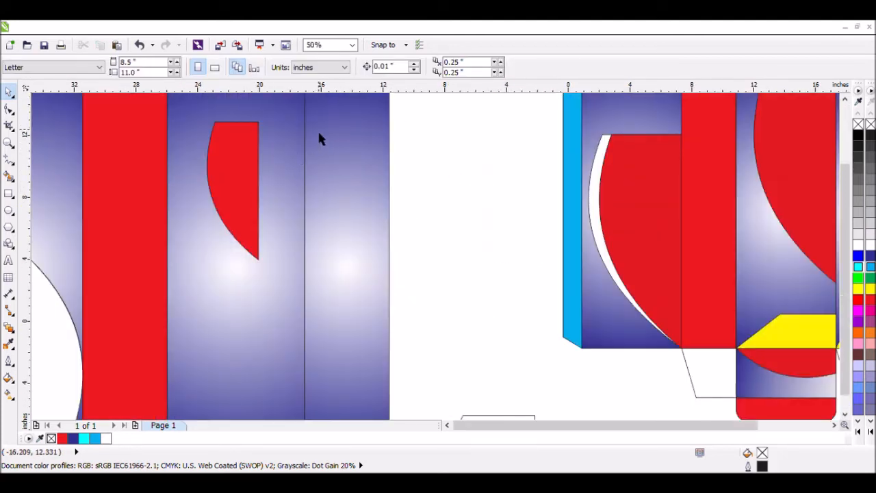
# Step: Enlarge the rotated curved shape from the third panel's upper edge to its outer side, about 3.16 by 9.69 inches
pyautogui.scroll(-2, 318, 131)
pyautogui.click(285, 147)
pyautogui.moveTo(291, 124); pyautogui.dragTo(310, 123)
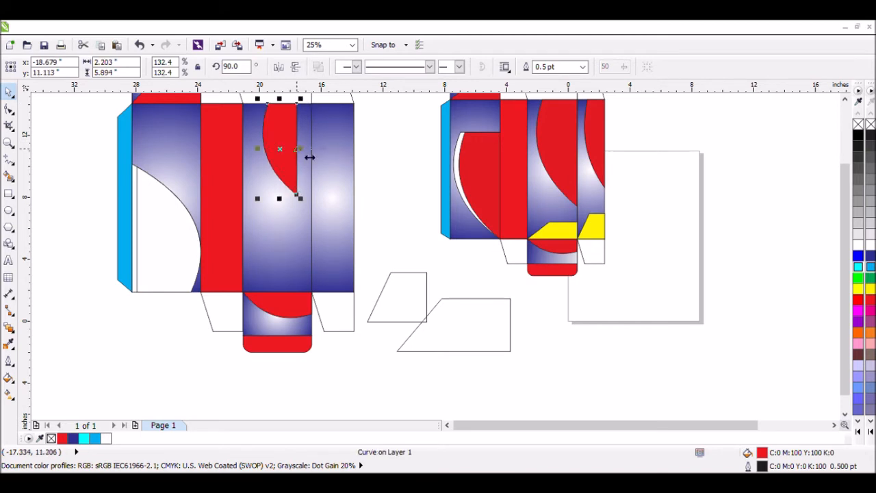
pyautogui.moveTo(312, 158); pyautogui.dragTo(322, 159)
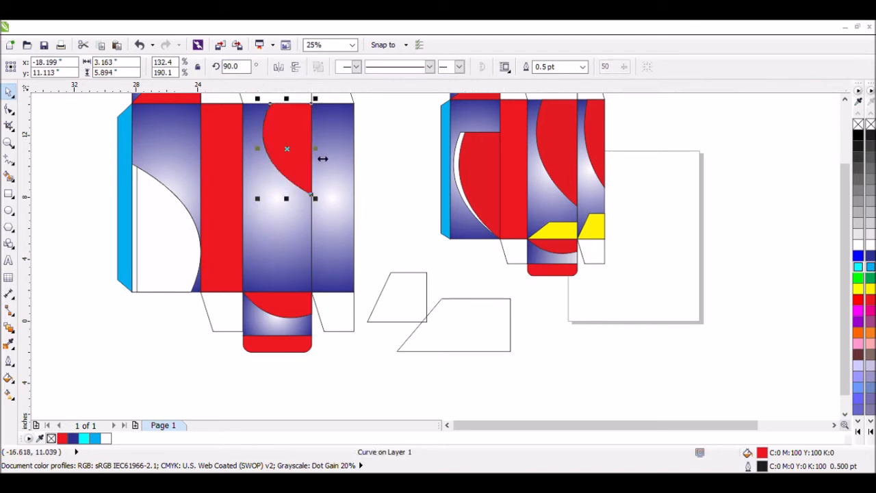
pyautogui.moveTo(298, 207); pyautogui.dragTo(284, 262)
# Step: Fit the larger trapezoid across the third panel's lower edge, sized about 4.39 by 2.08 inches
pyautogui.click(517, 360)
pyautogui.click(496, 341)
pyautogui.moveTo(511, 354); pyautogui.dragTo(293, 256)
pyautogui.scroll(2, 333, 268)
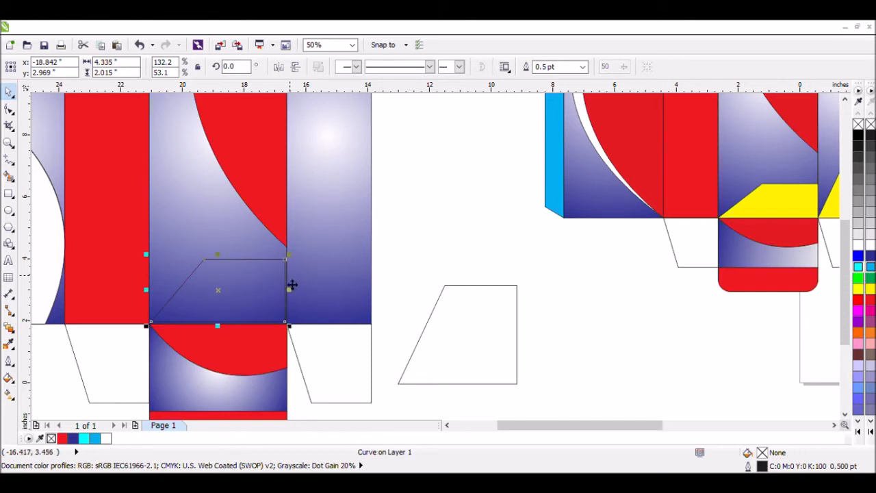
pyautogui.scroll(4, 286, 280)
pyautogui.moveTo(299, 340); pyautogui.dragTo(309, 341)
pyautogui.scroll(-2, 235, 302)
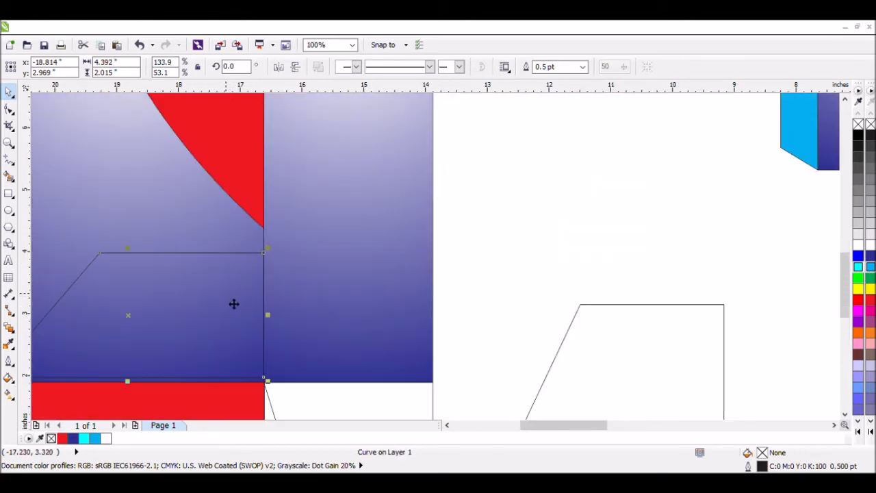
pyautogui.moveTo(129, 381); pyautogui.dragTo(139, 389)
pyautogui.scroll(-2, 301, 412)
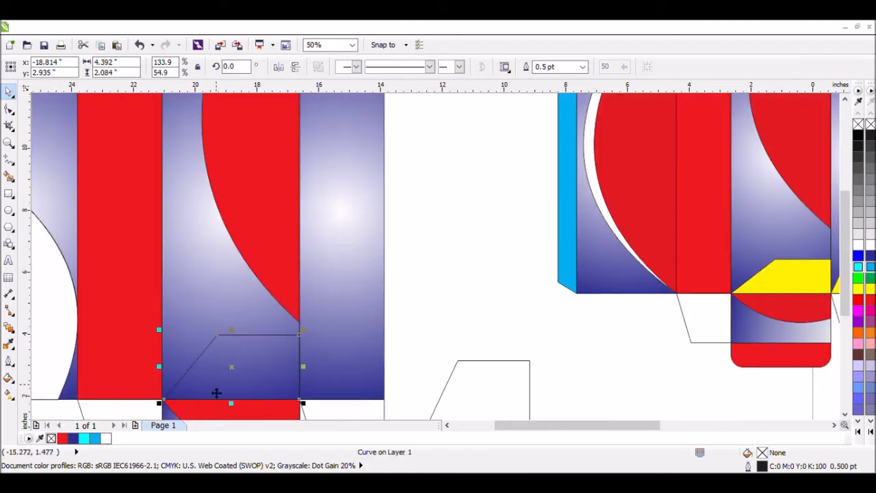
# Step: Move the smaller trapezoid to the fourth panel's lower outer corner and resize it to about 2.58 by 3.19 inches
pyautogui.click(497, 389)
pyautogui.moveTo(498, 388); pyautogui.dragTo(417, 303)
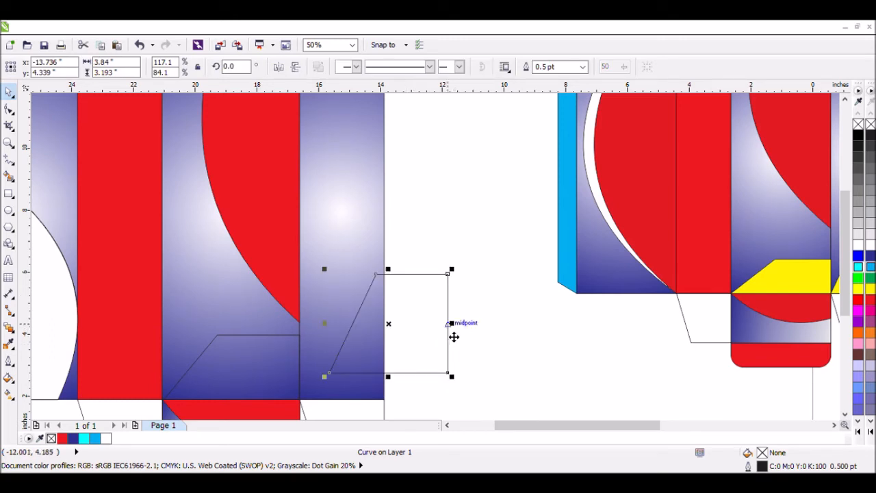
pyautogui.moveTo(452, 324); pyautogui.dragTo(356, 358)
pyautogui.scroll(4, 393, 404)
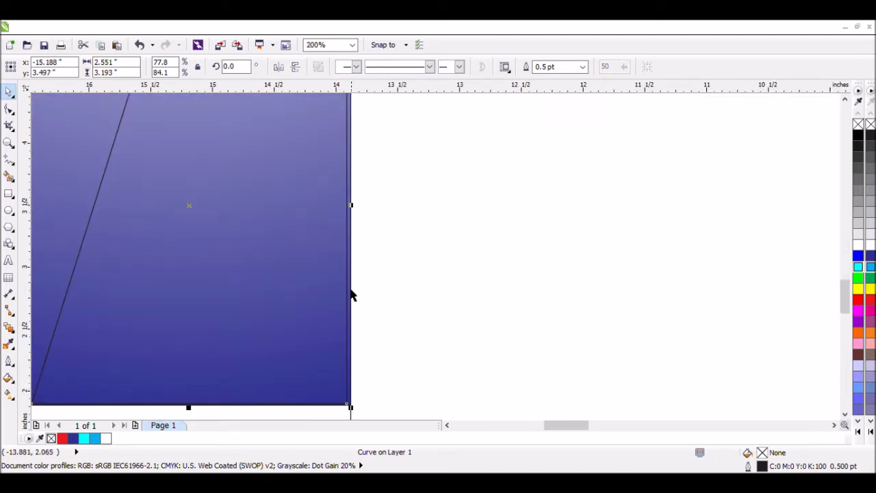
pyautogui.moveTo(362, 217); pyautogui.dragTo(364, 217)
pyautogui.moveTo(200, 419); pyautogui.dragTo(199, 419)
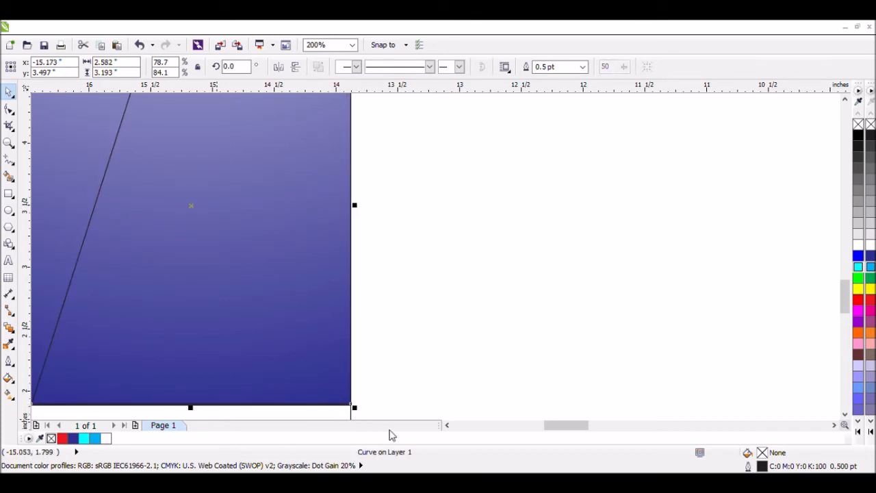
# Step: Stretch the smaller trapezoid to the fourth panel's full width, about 2.74 inches
pyautogui.click(447, 426)
pyautogui.click(447, 425)
pyautogui.click(447, 425)
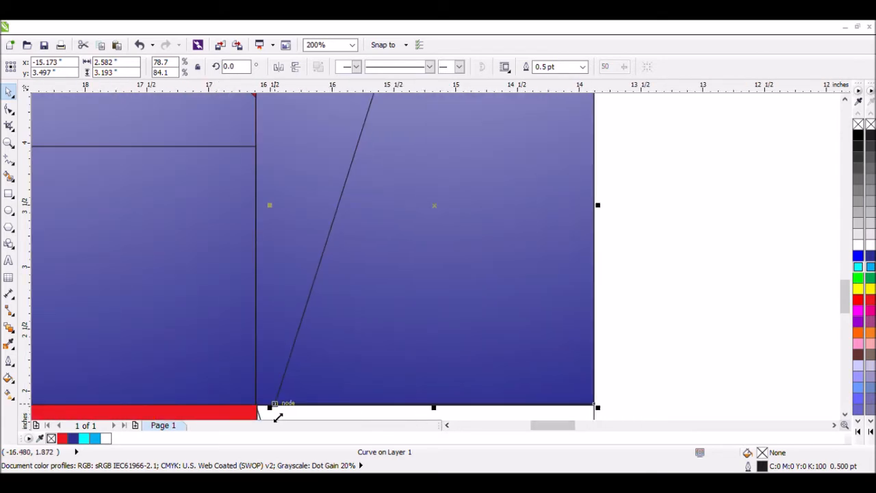
pyautogui.moveTo(278, 216); pyautogui.dragTo(260, 215)
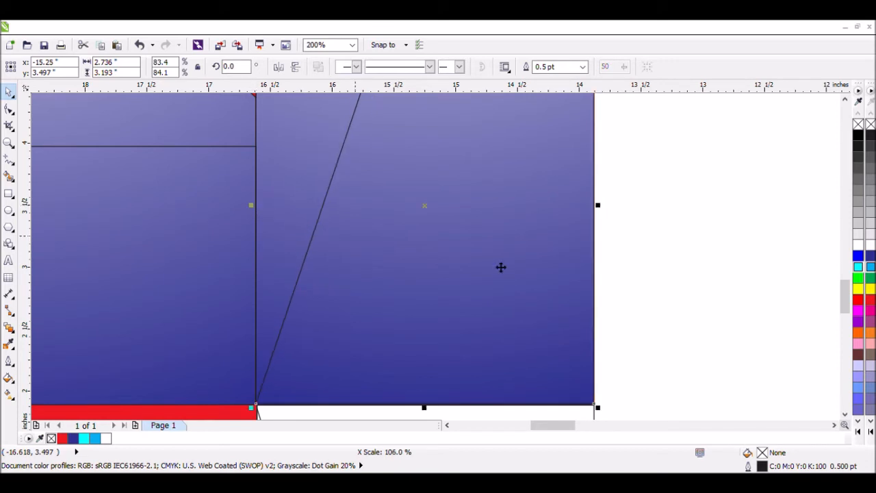
pyautogui.click(646, 260)
pyautogui.scroll(-2, 646, 260)
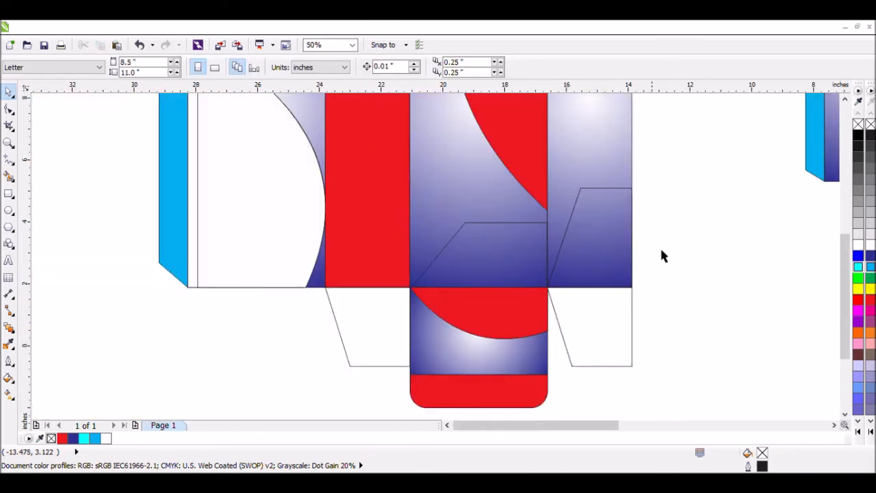
# Step: Fill the two trapezoids on the third and fourth panels with yellow
pyautogui.click(614, 252)
pyautogui.keyDown('shift'); pyautogui.click(491, 263); pyautogui.keyUp('shift')
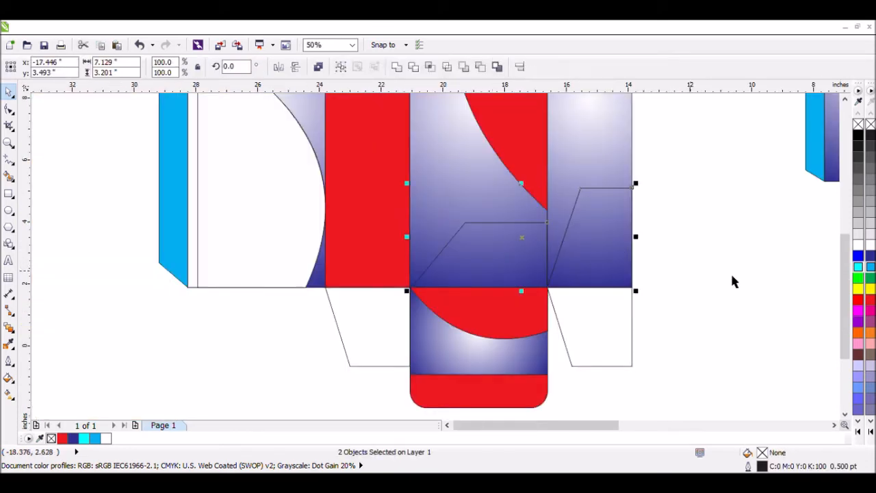
pyautogui.click(868, 289)
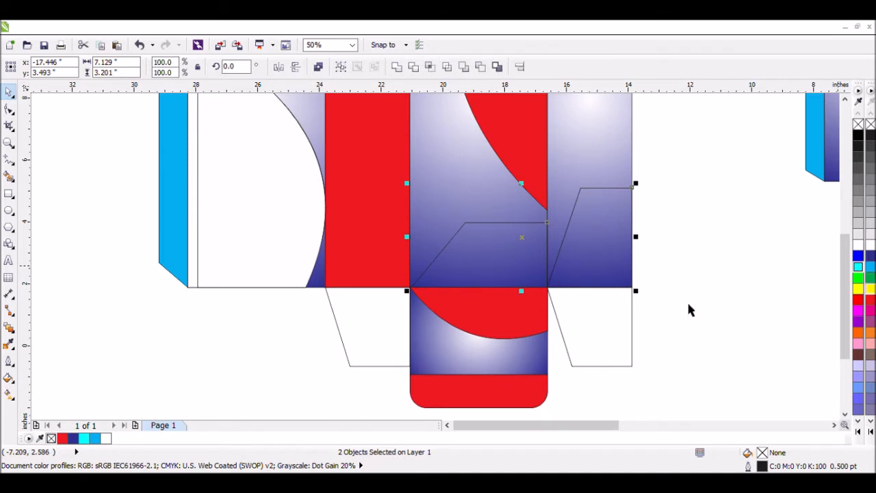
pyautogui.click(714, 277)
pyautogui.scroll(-2, 714, 278)
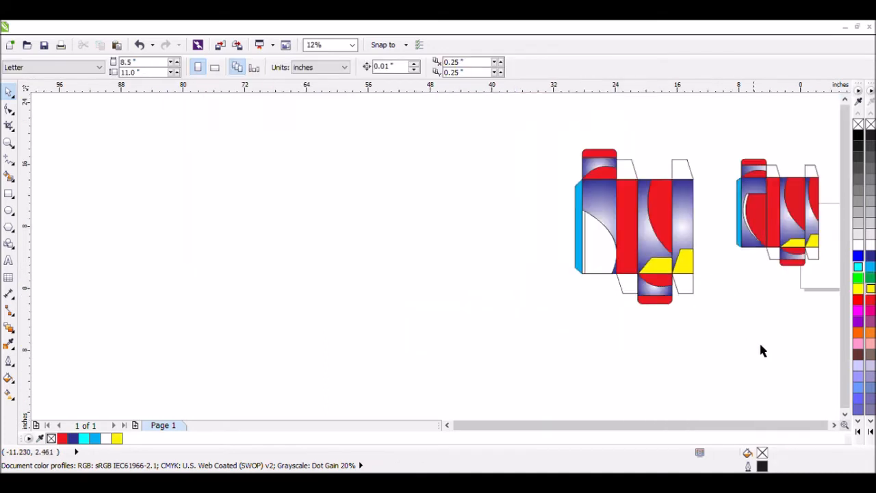
pyautogui.click(834, 426)
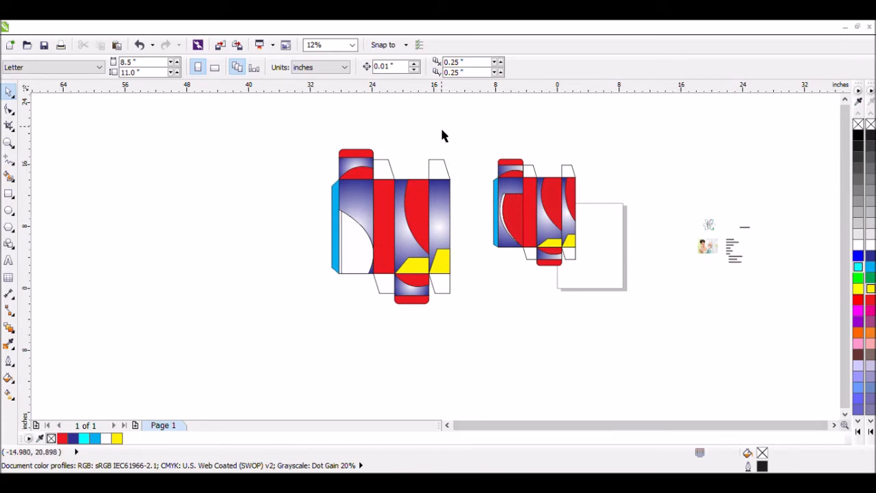
# Step: Copy the third panel's red curved shape to the fourth panel's upper outer corner and shrink it to about 1.48 by 4.93 inches
pyautogui.click(425, 221)
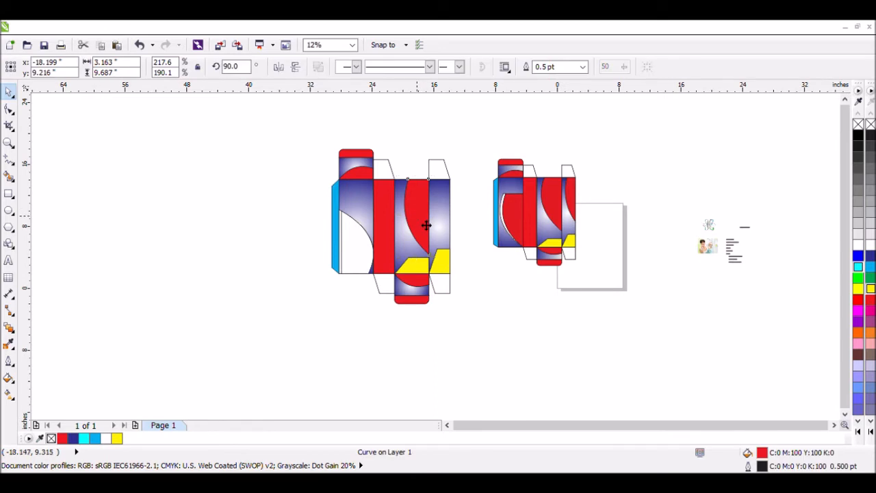
pyautogui.moveTo(426, 225); pyautogui.dragTo(448, 226)
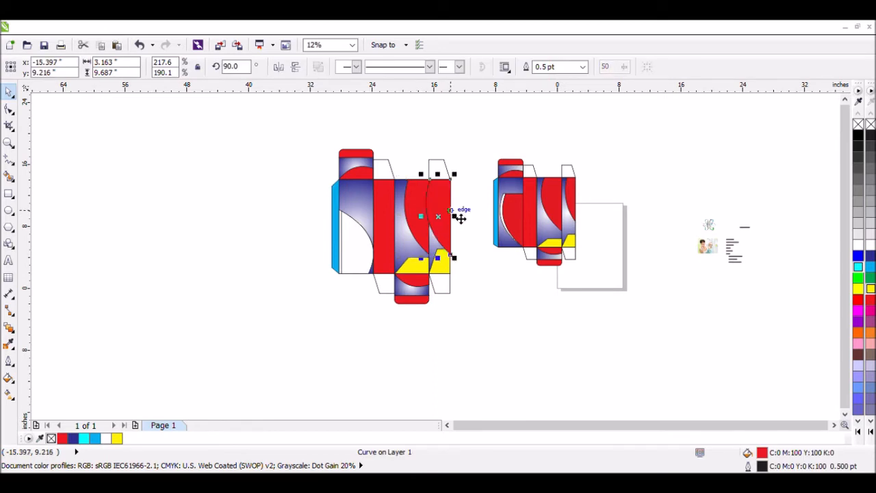
pyautogui.scroll(4, 456, 201)
pyautogui.moveTo(387, 401); pyautogui.dragTo(404, 265)
pyautogui.moveTo(331, 176); pyautogui.dragTo(393, 191)
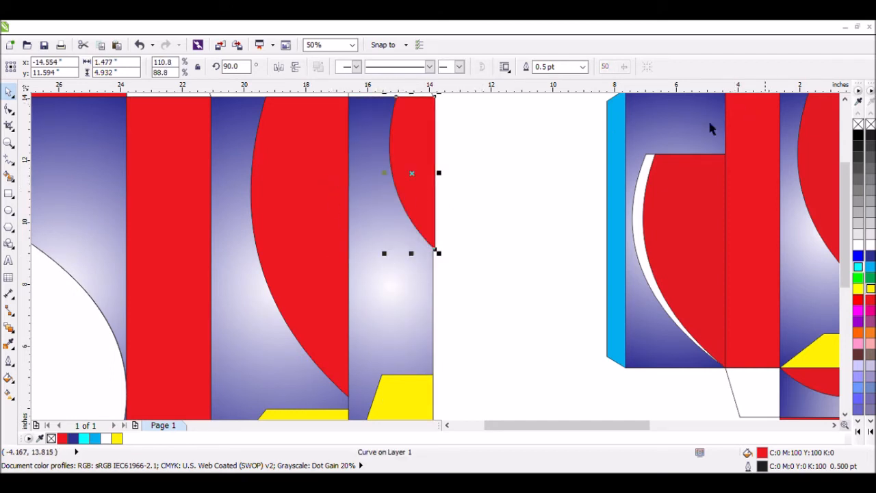
pyautogui.scroll(-1, 552, 176)
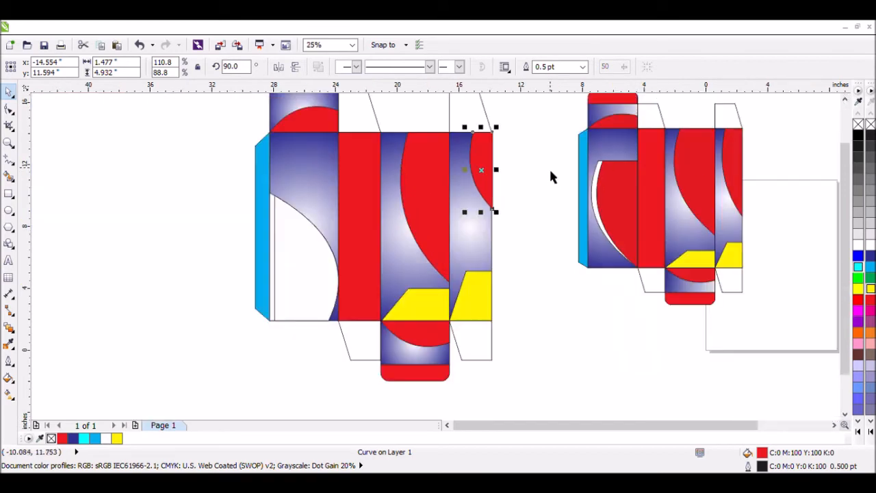
# Step: Widen the fourth panel's red curved shape to about 1.68 inches
pyautogui.scroll(1, 489, 117)
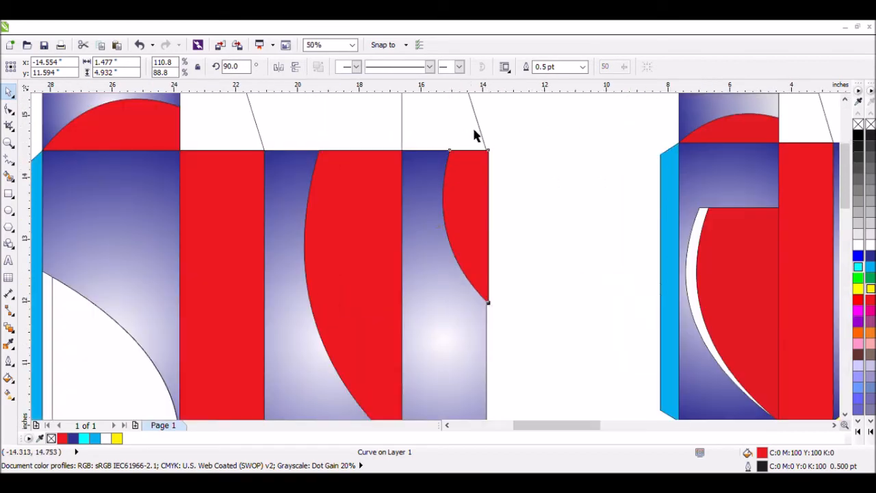
pyautogui.scroll(1, 473, 133)
pyautogui.scroll(3, 469, 172)
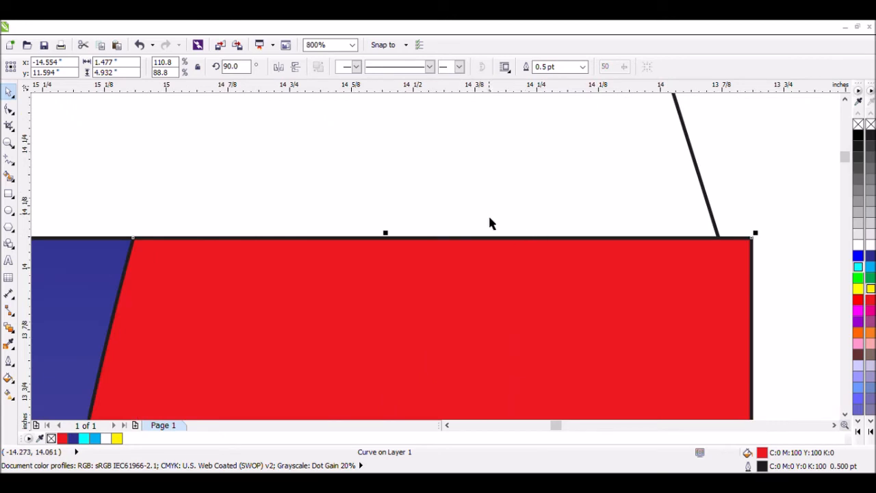
pyautogui.scroll(-2, 489, 223)
pyautogui.scroll(-1, 490, 223)
pyautogui.click(551, 243)
pyautogui.click(452, 293)
pyautogui.moveTo(464, 299); pyautogui.dragTo(456, 296)
pyautogui.click(558, 258)
pyautogui.scroll(-1, 560, 257)
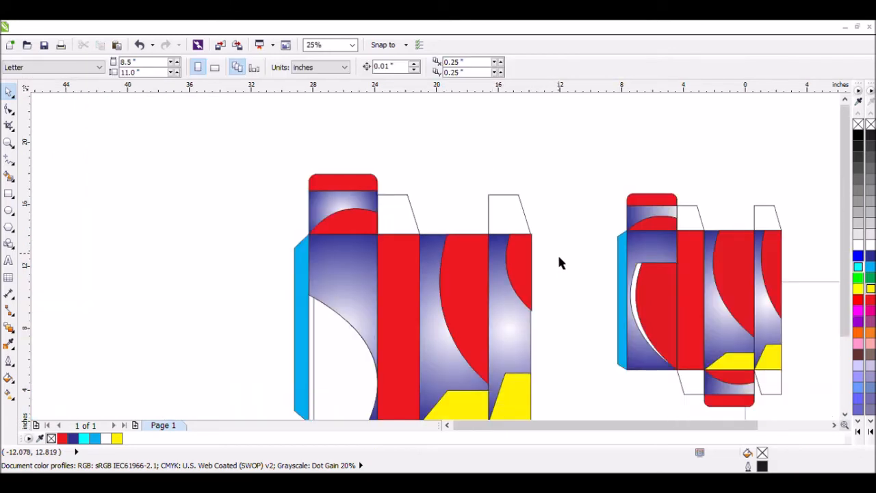
# Step: Stretch the fourth panel's red curved shape to about 2.01 by 7.32 inches
pyautogui.scroll(-1, 559, 263)
pyautogui.click(545, 280)
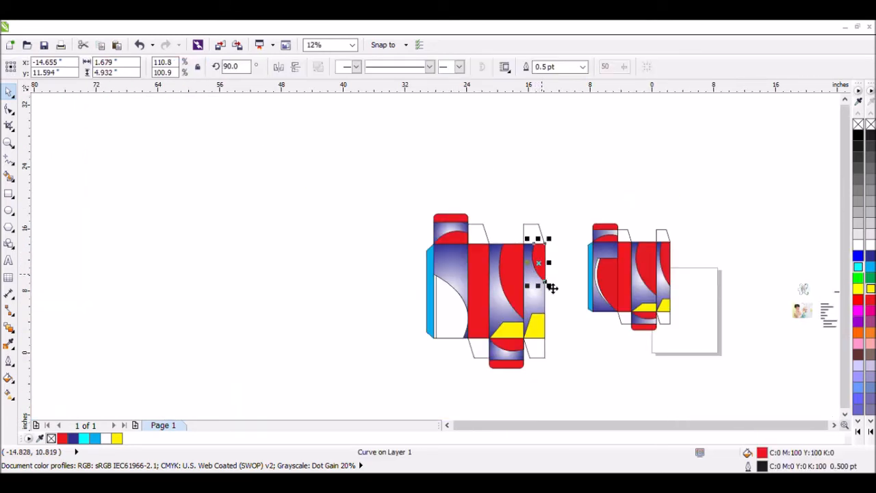
pyautogui.moveTo(548, 290); pyautogui.dragTo(549, 310)
pyautogui.click(550, 279)
pyautogui.click(550, 279)
pyautogui.moveTo(536, 281); pyautogui.dragTo(534, 283)
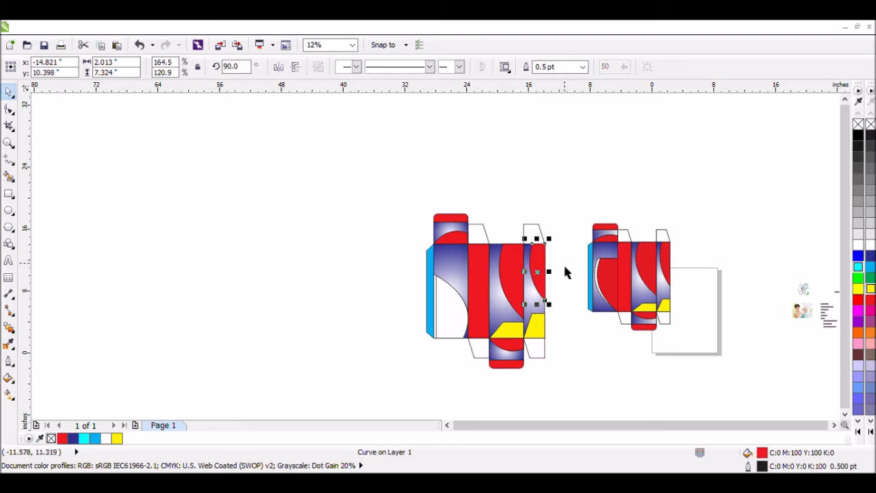
pyautogui.click(578, 299)
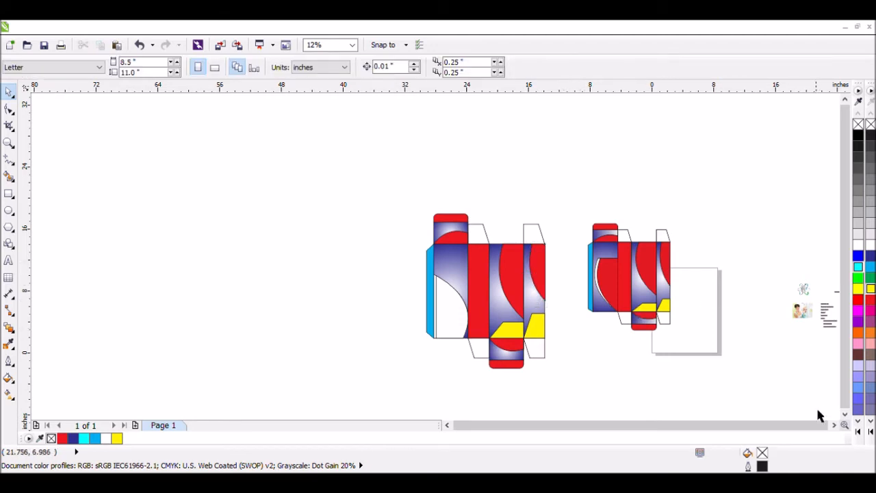
# Step: Copy the tooth image from beside the page onto the upper part of the new box's first panel
pyautogui.click(834, 425)
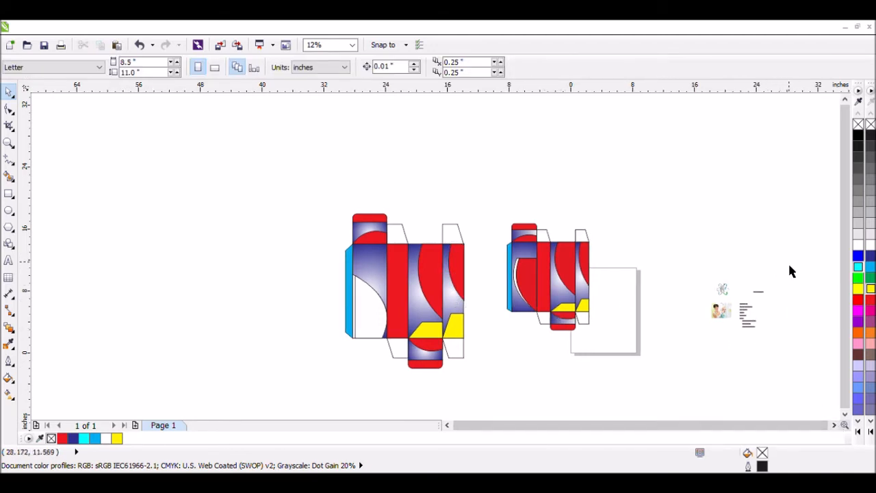
pyautogui.click(730, 297)
pyautogui.moveTo(732, 299); pyautogui.dragTo(384, 266)
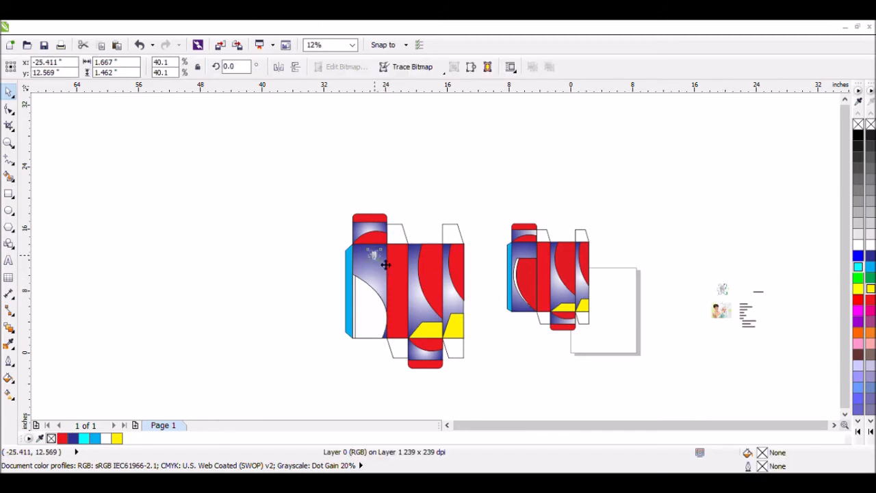
pyautogui.click(520, 182)
# Step: Copy the toothbrushing photo to the empty area beside the new box and set its rotation to 270 degrees
pyautogui.click(730, 319)
pyautogui.moveTo(732, 320); pyautogui.dragTo(280, 294)
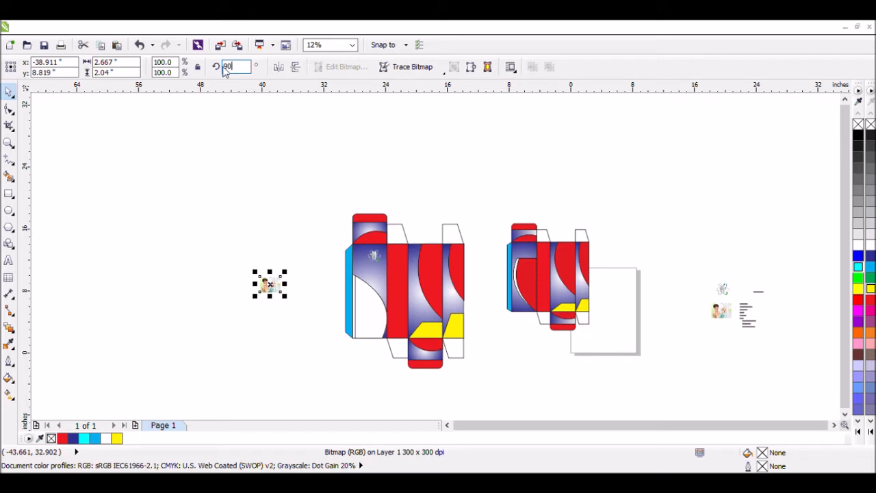
pyautogui.press('Return')
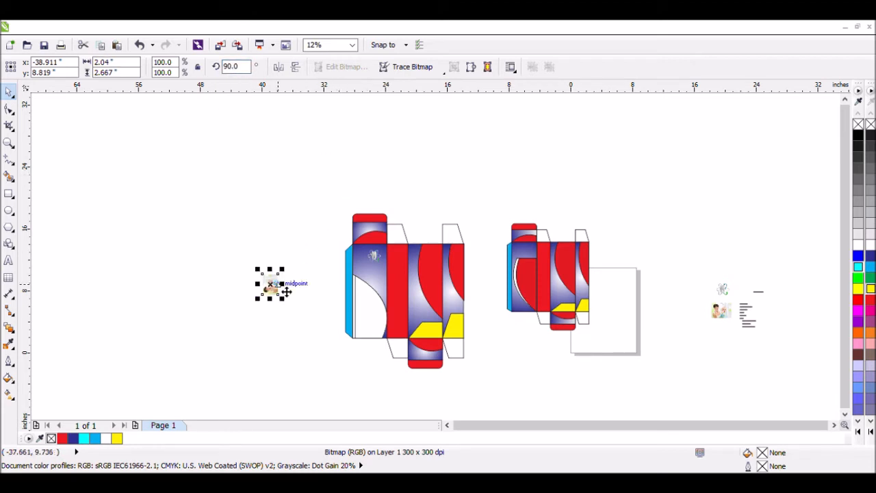
pyautogui.moveTo(245, 72); pyautogui.dragTo(226, 77)
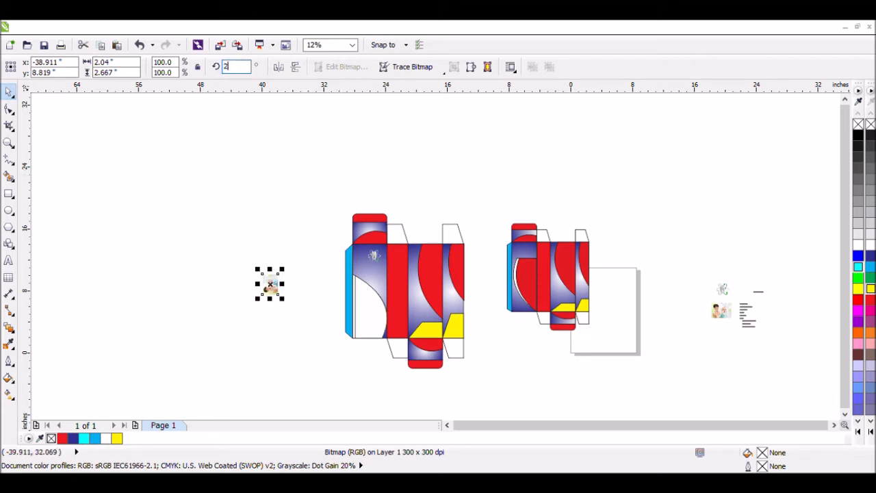
pyautogui.press('Return')
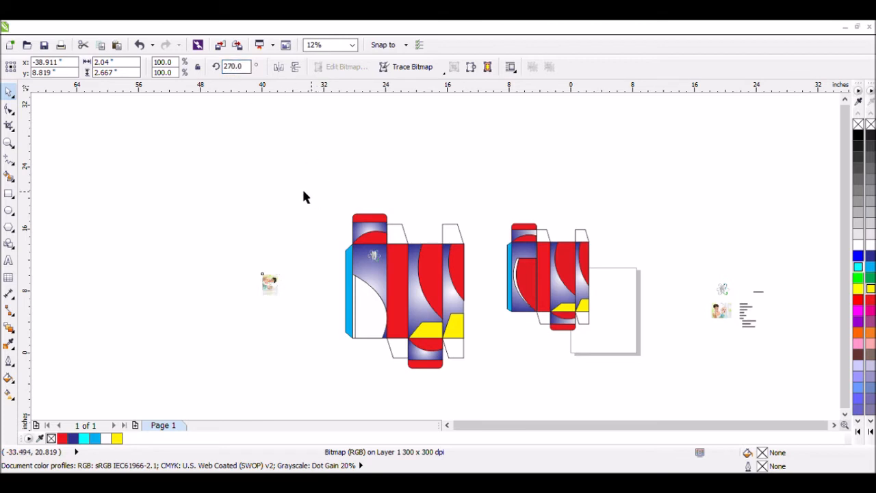
# Step: Try enlarging the photo to about 8.76 by 11.45 inches and PowerClipping it inside the first panel's white curved shape
pyautogui.moveTo(285, 299); pyautogui.dragTo(336, 388)
pyautogui.moveTo(258, 271); pyautogui.dragTo(252, 263)
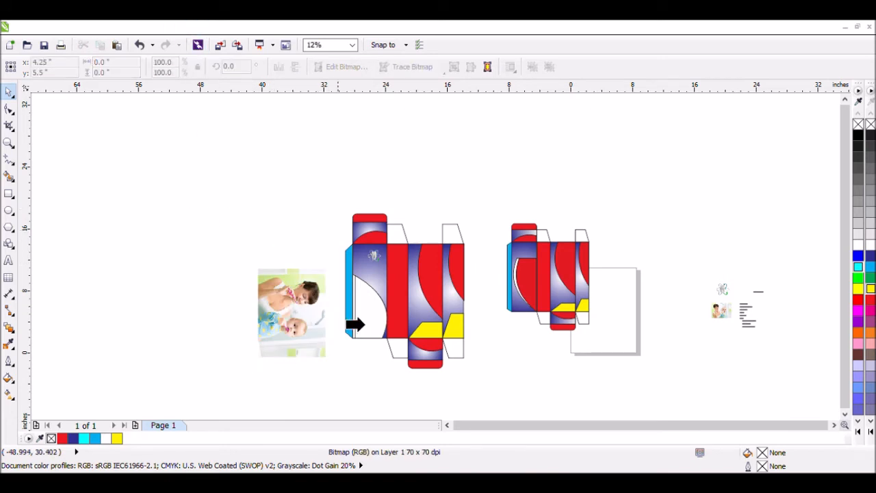
pyautogui.click(367, 313)
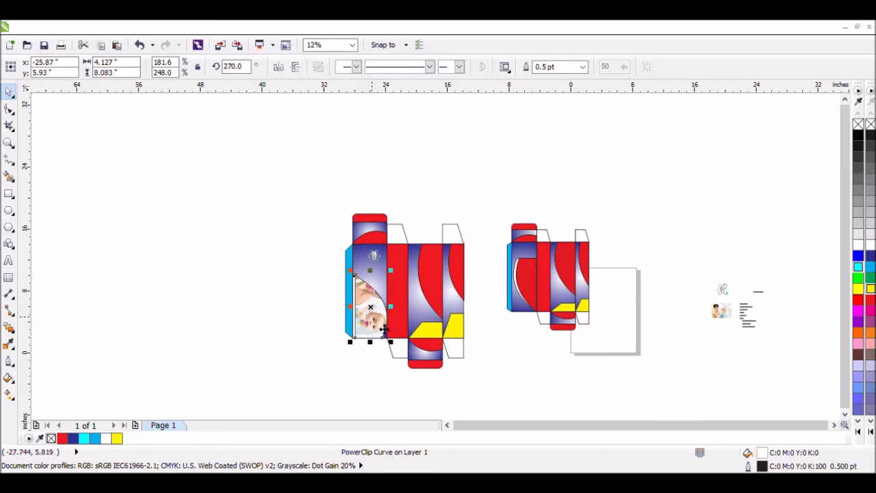
pyautogui.scroll(2, 377, 330)
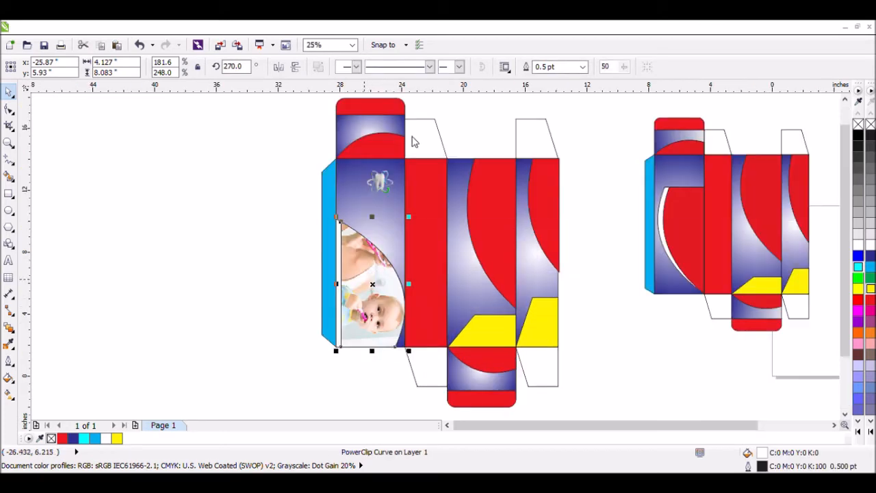
pyautogui.hotkey('ctrl', 'z')
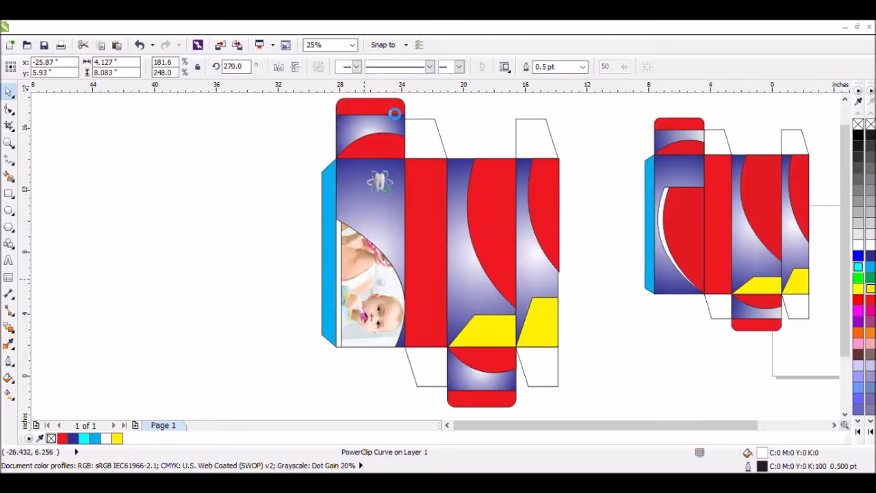
pyautogui.scroll(1, 393, 338)
pyautogui.scroll(-1, 430, 246)
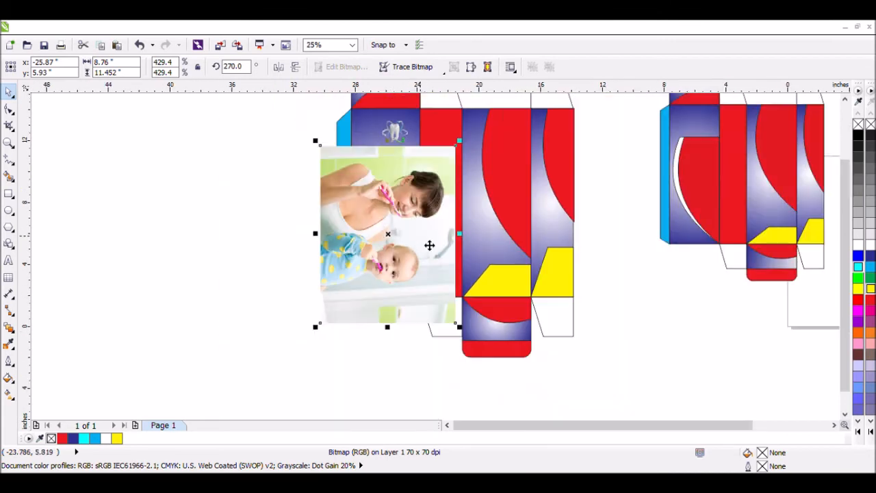
# Step: Shrink the photo to about 4.13 inches wide and PowerClip it inside the first panel's white curved shape
pyautogui.moveTo(465, 152); pyautogui.dragTo(400, 214)
pyautogui.scroll(1, 400, 214)
pyautogui.moveTo(386, 263); pyautogui.dragTo(382, 242)
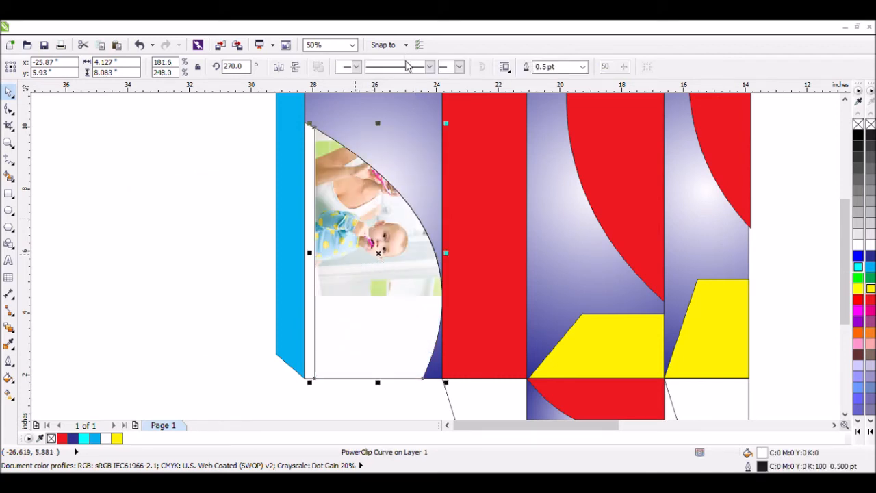
# Step: Release the photo from the clip, stretch it taller, and PowerClip it to fill the white curved shape
pyautogui.hotkey('ctrl', 'z')
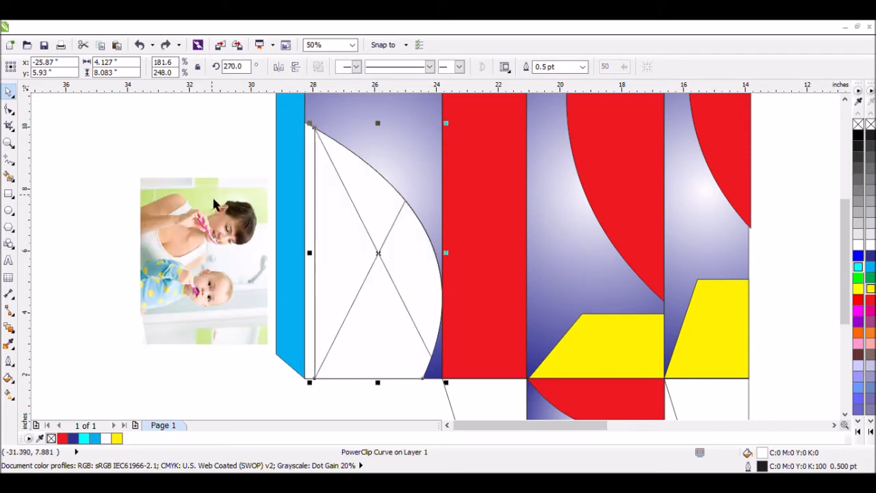
pyautogui.click(212, 309)
pyautogui.moveTo(207, 346); pyautogui.dragTo(213, 407)
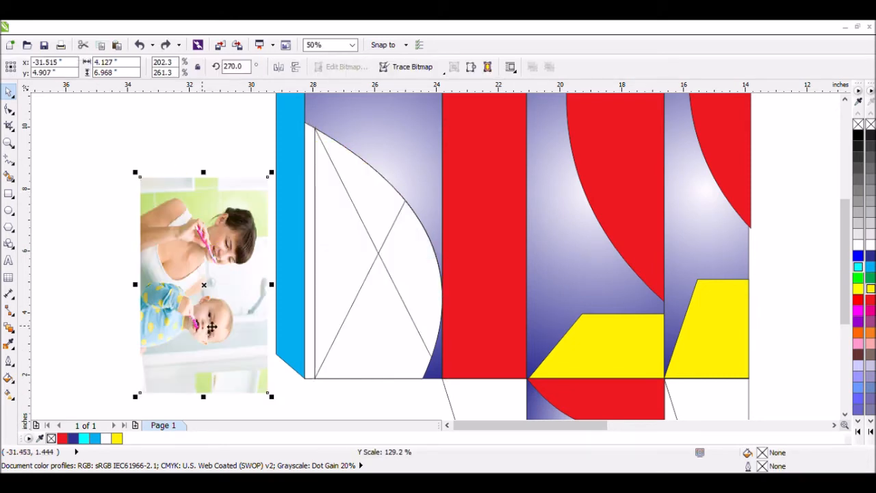
pyautogui.moveTo(211, 289); pyautogui.dragTo(158, 264)
pyautogui.moveTo(155, 376); pyautogui.dragTo(171, 410)
pyautogui.moveTo(198, 253); pyautogui.dragTo(402, 237)
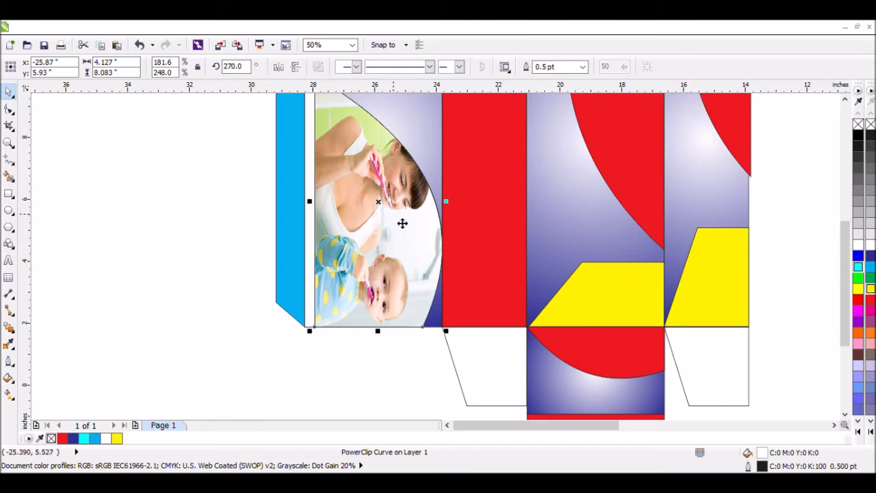
# Step: Bring the three text objects from beside the page to the empty area beside the new box's cyan flap
pyautogui.scroll(-1, 403, 223)
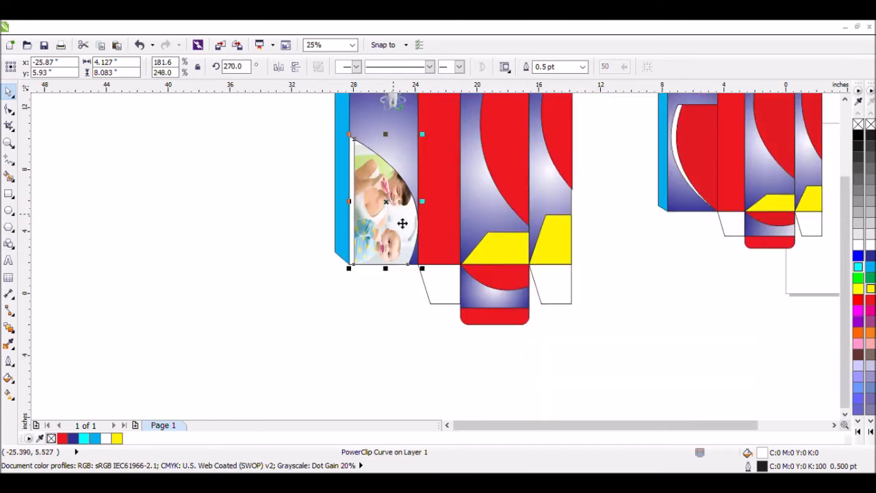
pyautogui.scroll(-1, 403, 223)
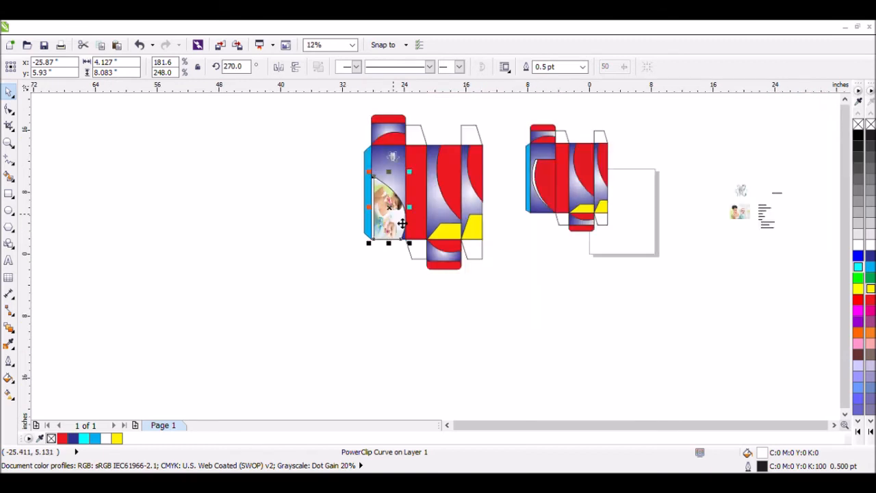
pyautogui.click(638, 128)
pyautogui.click(830, 425)
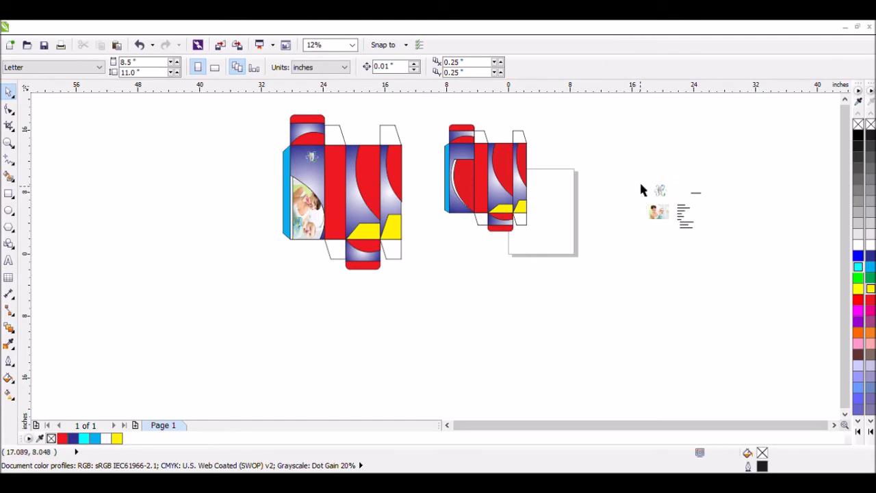
pyautogui.moveTo(668, 229); pyautogui.dragTo(672, 230)
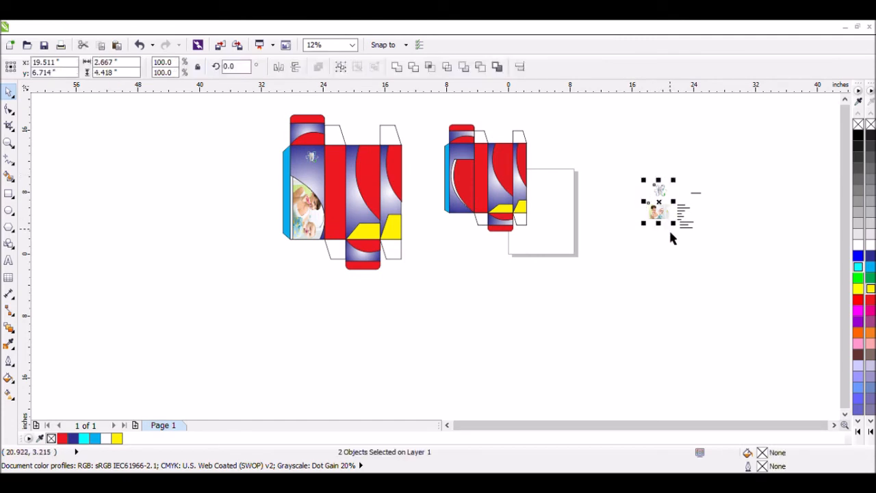
pyautogui.moveTo(718, 168); pyautogui.dragTo(260, 180)
# Step: Try Arial Black on the Colgate text, and set its font to Aircruiser Condensed Italic instead
pyautogui.click(9, 143)
pyautogui.moveTo(181, 104); pyautogui.dragTo(432, 299)
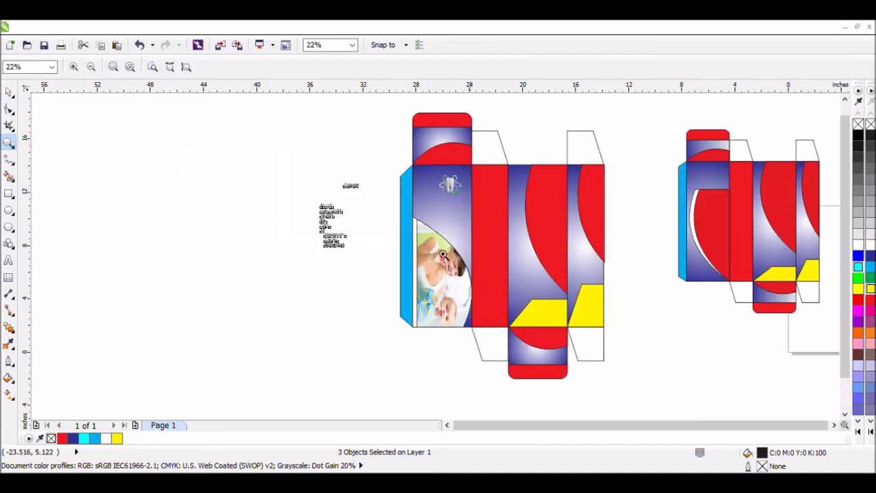
pyautogui.click(283, 182)
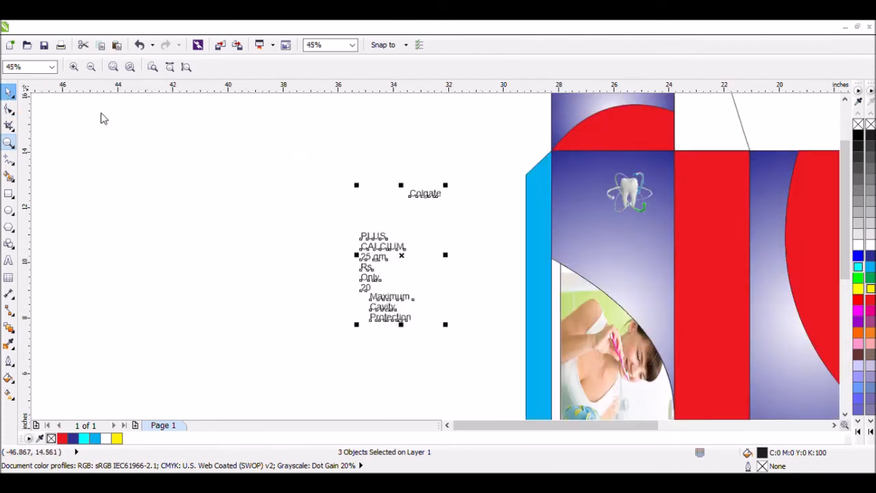
pyautogui.click(9, 91)
pyautogui.click(439, 198)
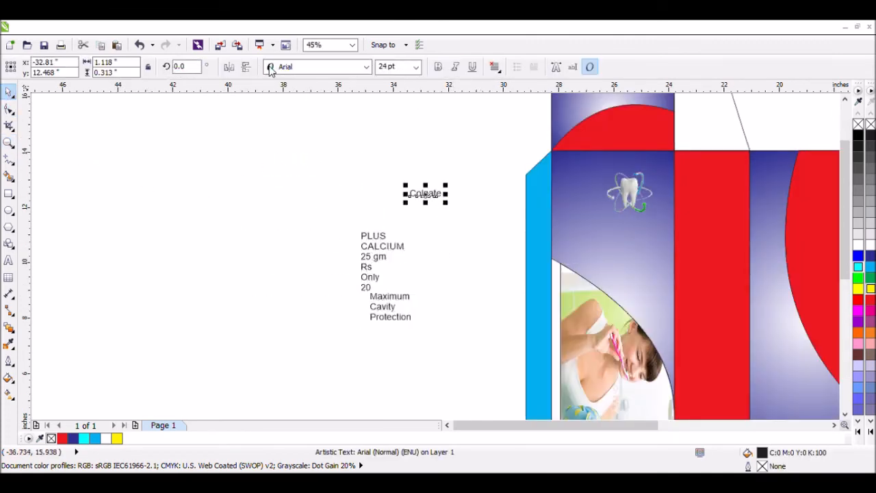
pyautogui.click(367, 67)
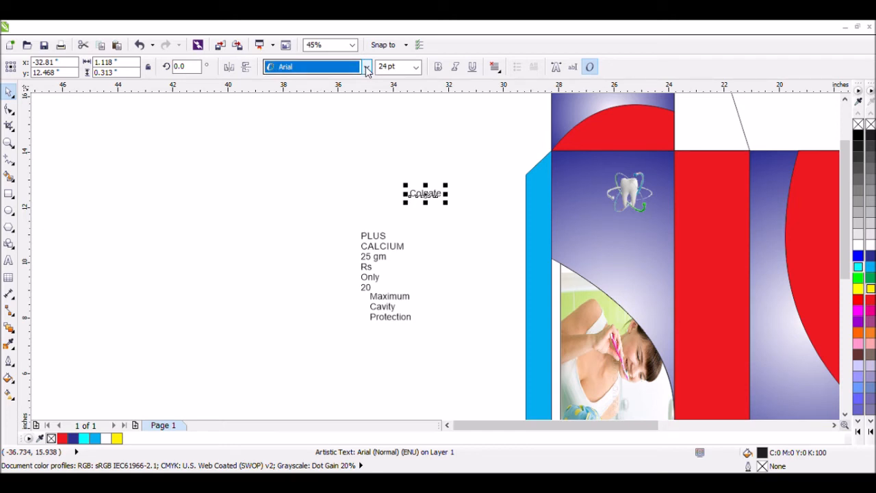
pyautogui.write('Arial Black')
pyautogui.press('Return')
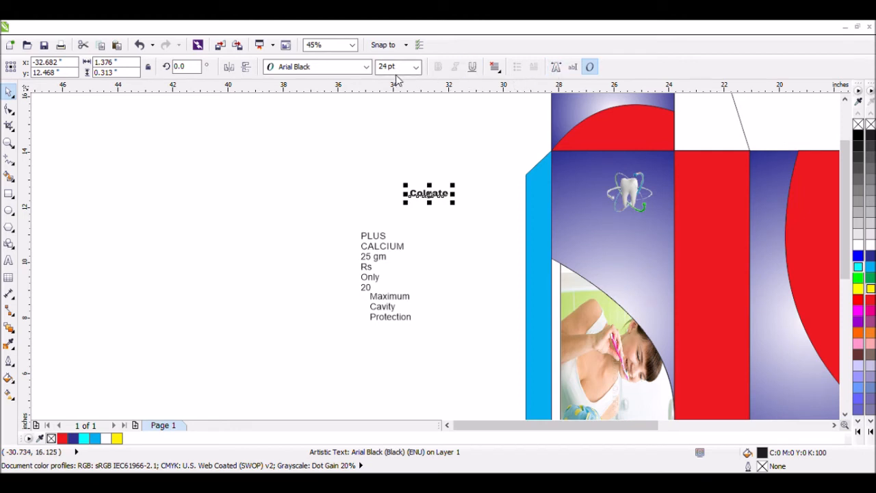
pyautogui.click(366, 68)
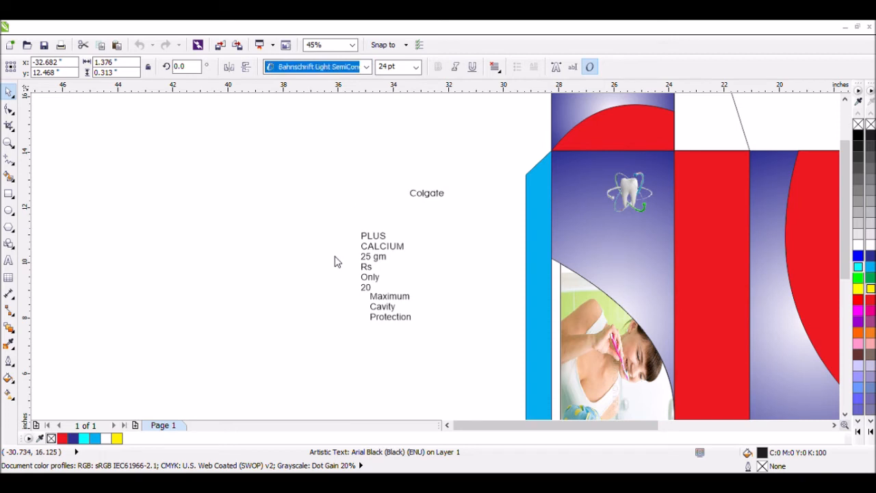
pyautogui.click(358, 125)
pyautogui.click(358, 125)
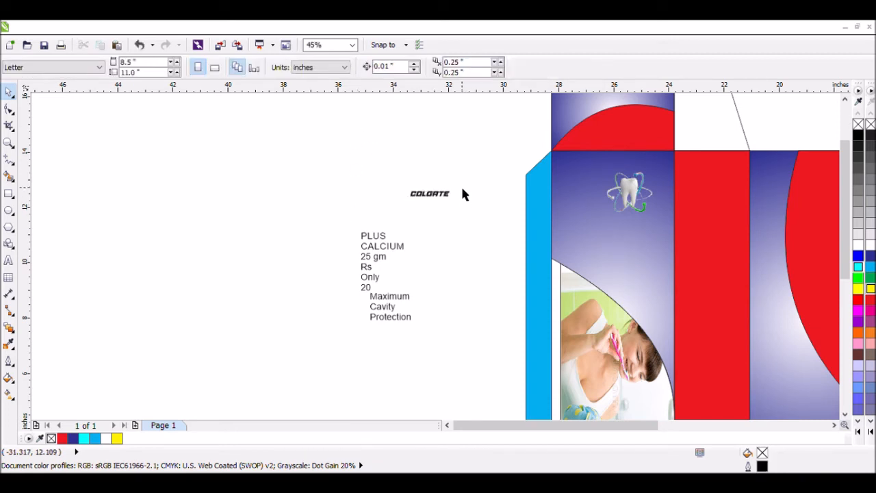
# Step: Move the Colgate text below the tooth image on the first panel and enlarge it to about 3.36 inches wide
pyautogui.moveTo(445, 198); pyautogui.dragTo(591, 248)
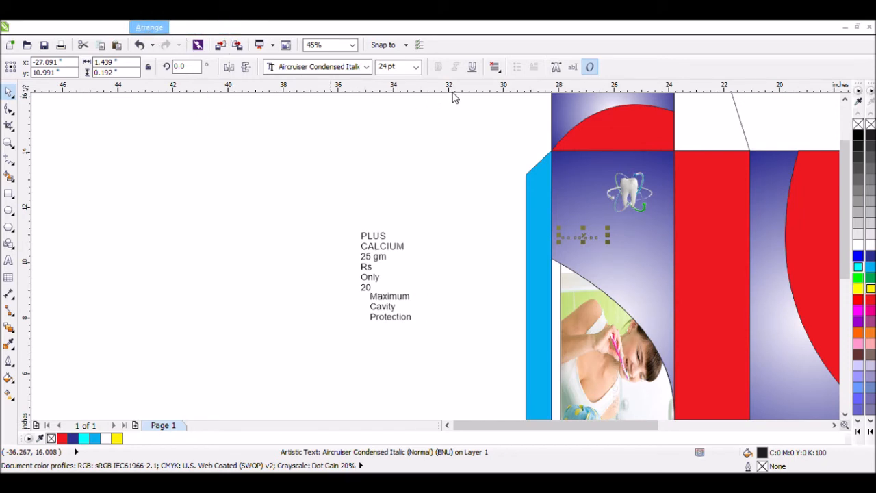
pyautogui.moveTo(616, 253); pyautogui.dragTo(663, 279)
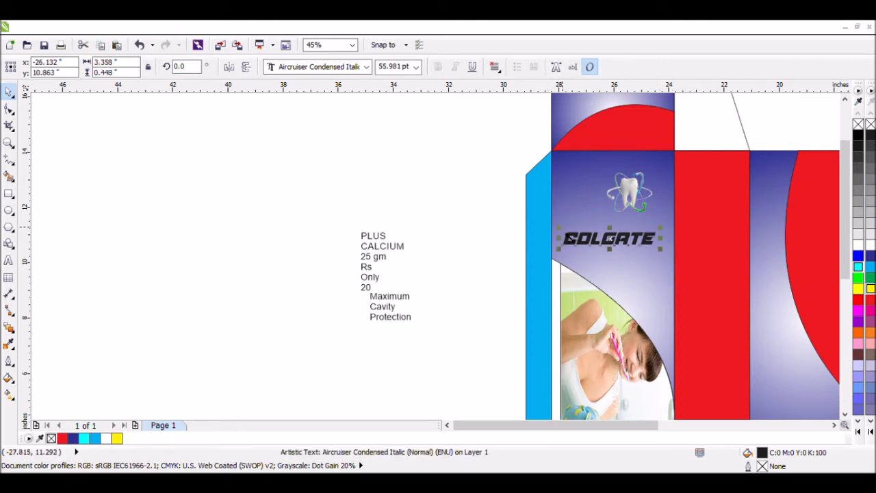
# Step: Shift the tooth image to sit above the Colgate text and enlarge it to about 2.55 inches wide
pyautogui.moveTo(640, 205); pyautogui.dragTo(620, 194)
pyautogui.keyDown('shift'); pyautogui.click(660, 215); pyautogui.keyUp('shift')
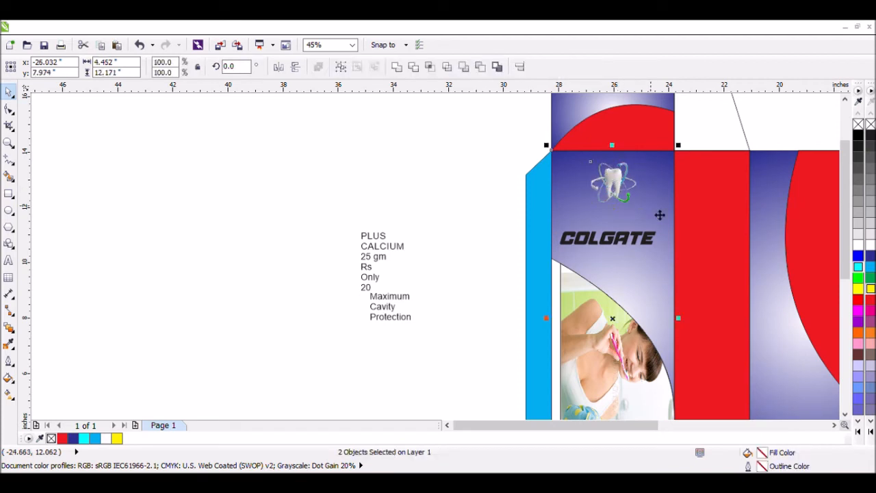
pyautogui.click(631, 214)
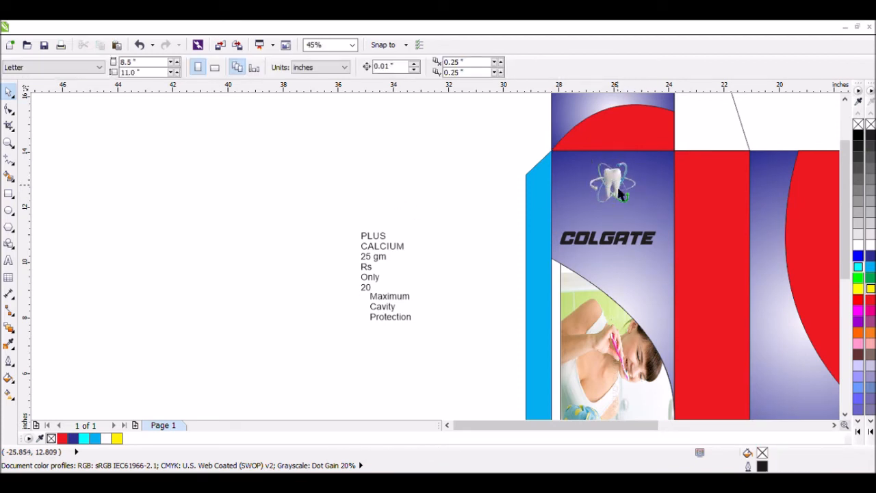
pyautogui.moveTo(638, 207); pyautogui.dragTo(651, 221)
pyautogui.moveTo(624, 194); pyautogui.dragTo(616, 199)
pyautogui.click(442, 182)
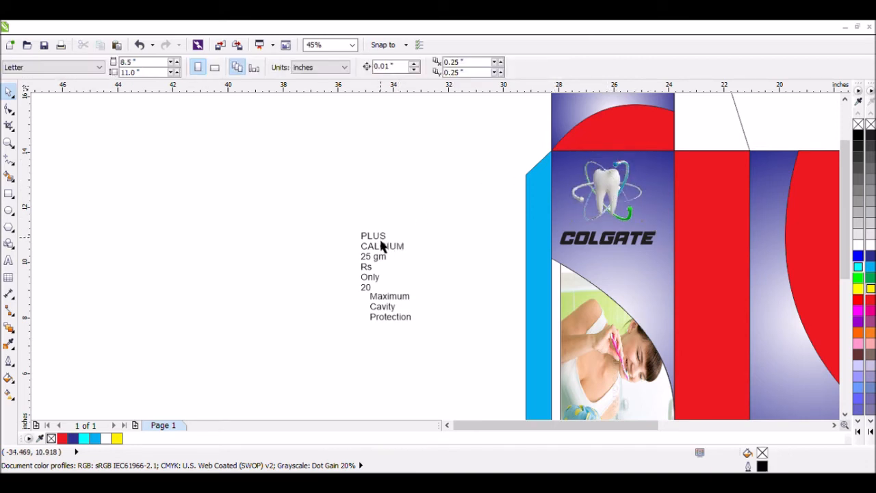
# Step: Break the text block starting with PLUS CALCIUM apart into separate lines
pyautogui.click(382, 246)
pyautogui.click(427, 210)
pyautogui.click(407, 303)
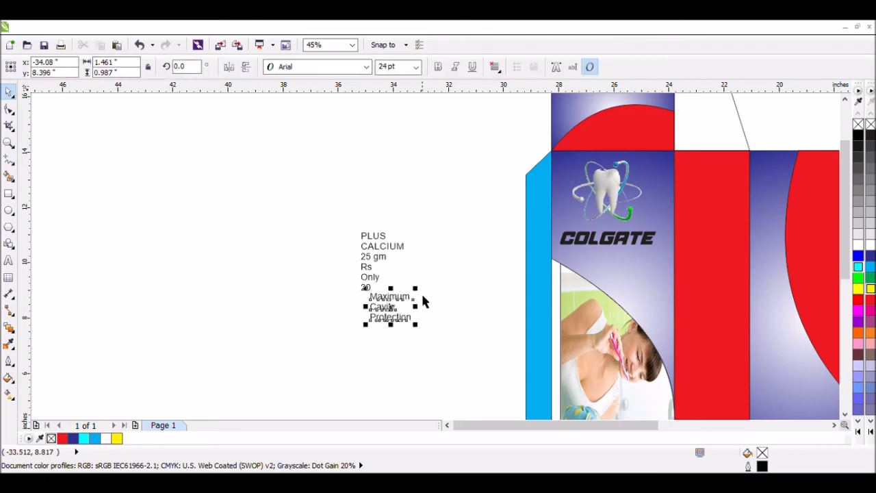
pyautogui.click(445, 294)
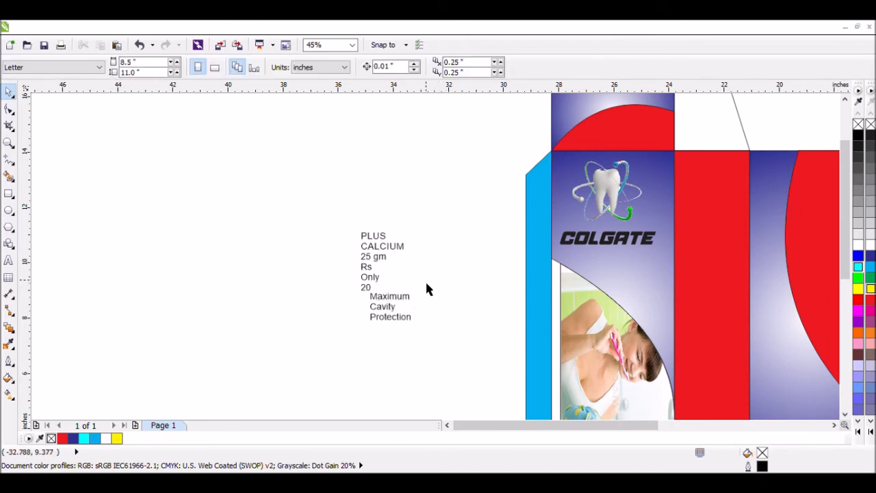
pyautogui.click(394, 262)
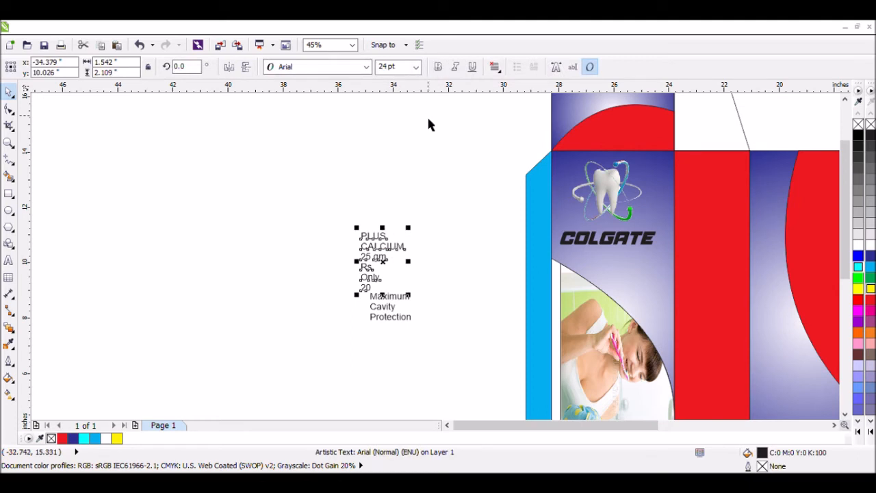
pyautogui.click(381, 210)
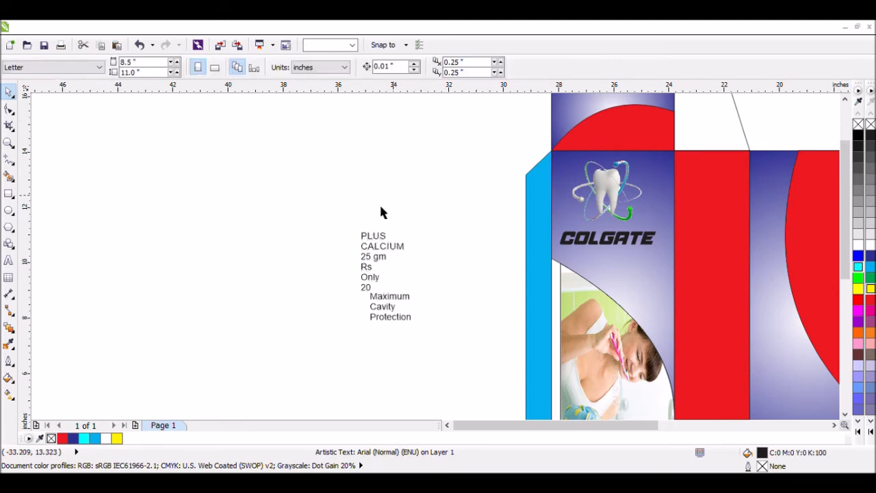
pyautogui.moveTo(417, 256); pyautogui.dragTo(419, 255)
pyautogui.moveTo(351, 220); pyautogui.dragTo(402, 255)
pyautogui.click(433, 224)
# Step: Draw a rectangle about 3.32 by 0.65 inches below the Colgate text on the first panel
pyautogui.click(9, 193)
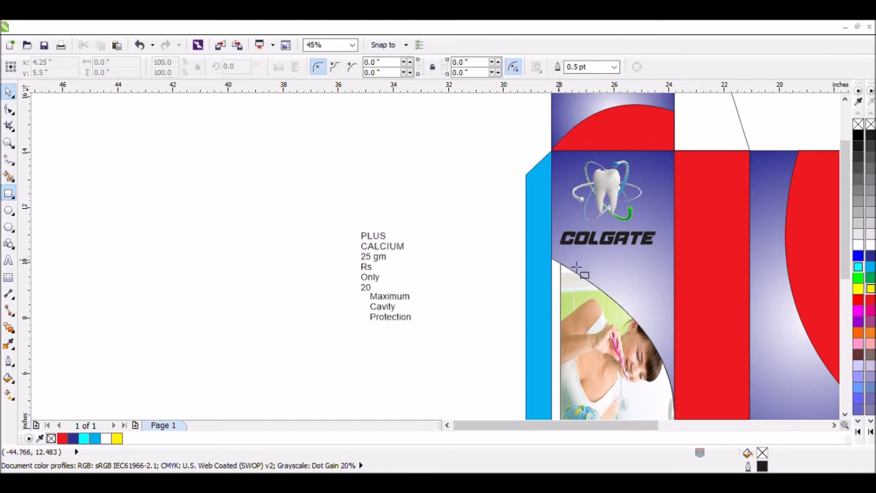
pyautogui.moveTo(649, 272); pyautogui.dragTo(630, 285)
pyautogui.click(9, 91)
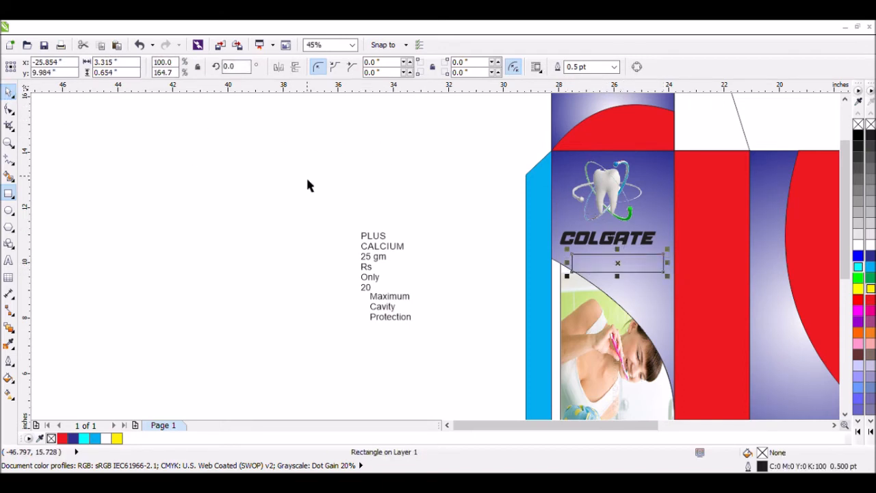
pyautogui.click(308, 184)
# Step: Shrink the tooth image to about 1.77 inches wide and move the Colgate text up closer beneath it
pyautogui.click(606, 215)
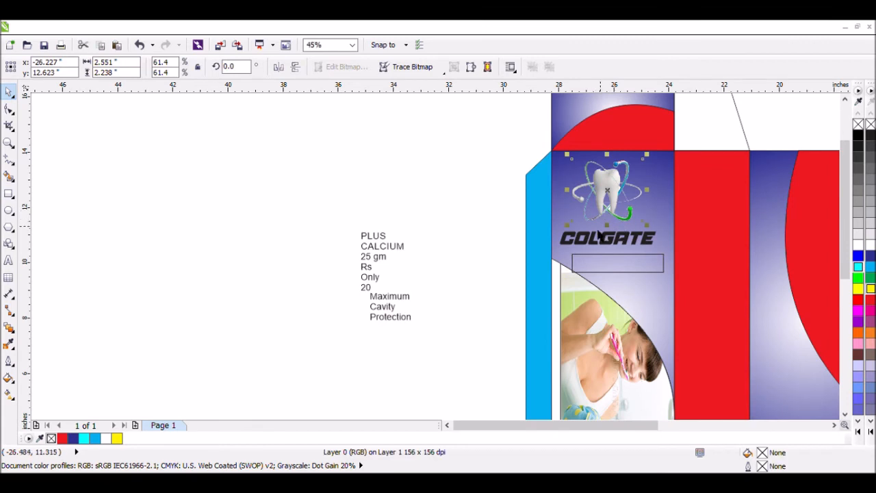
pyautogui.moveTo(567, 225); pyautogui.dragTo(580, 215)
pyautogui.click(616, 241)
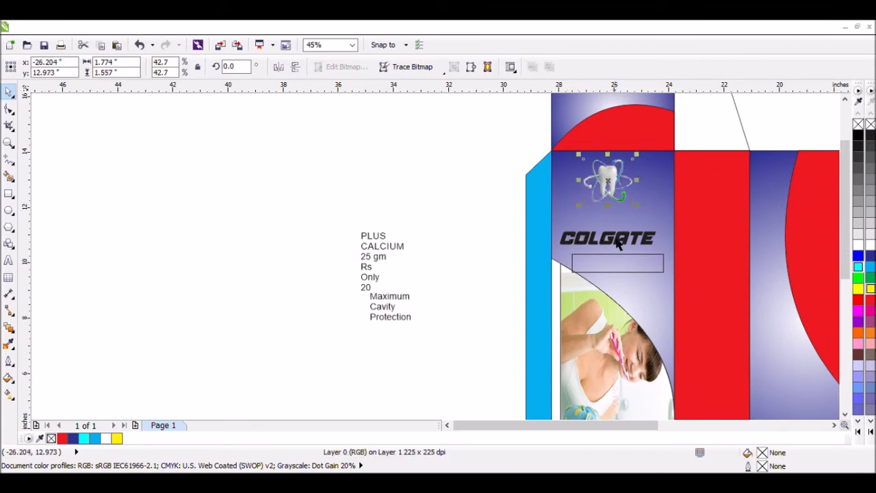
pyautogui.moveTo(618, 246)
pyautogui.mouseDown()
pyautogui.moveTo(618, 228)
pyautogui.moveTo(630, 247)
pyautogui.mouseUp()
# Step: Move the rectangle up under the Colgate text, enlarge it to about 3.6 by 0.91 inches and fill it yellow
pyautogui.click(629, 256)
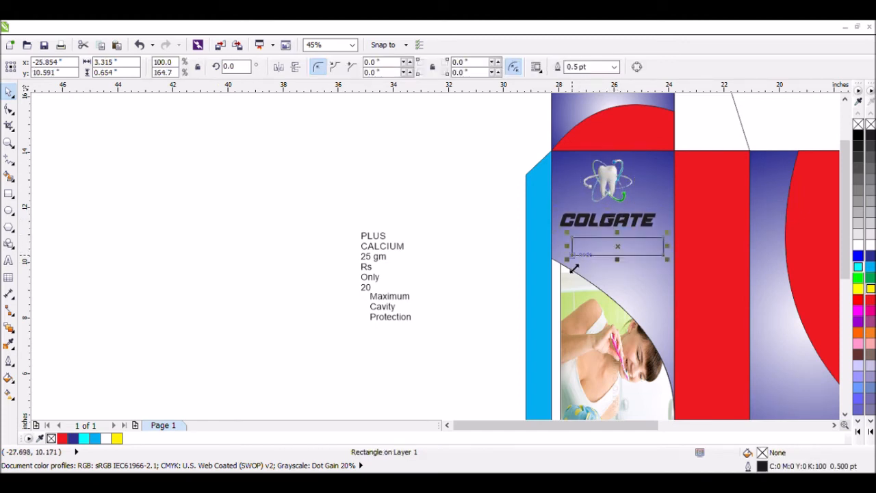
pyautogui.moveTo(574, 255); pyautogui.dragTo(567, 255)
pyautogui.moveTo(623, 270); pyautogui.dragTo(616, 277)
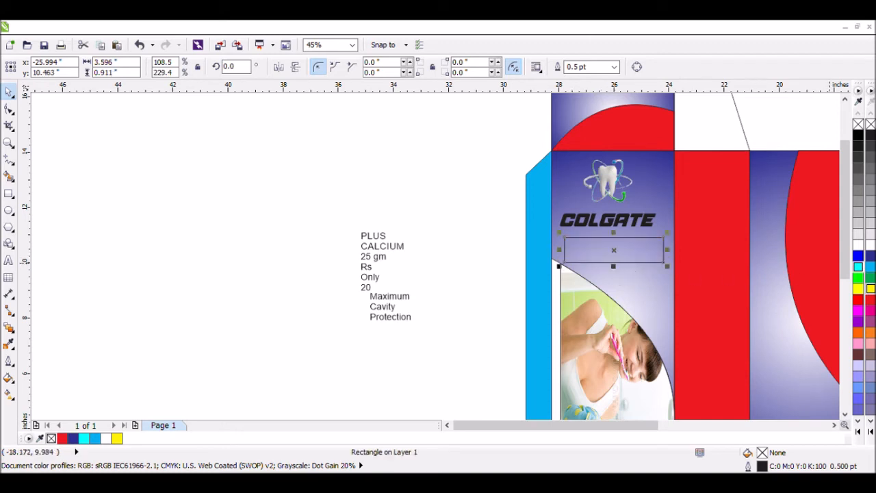
pyautogui.click(870, 288)
pyautogui.click(356, 192)
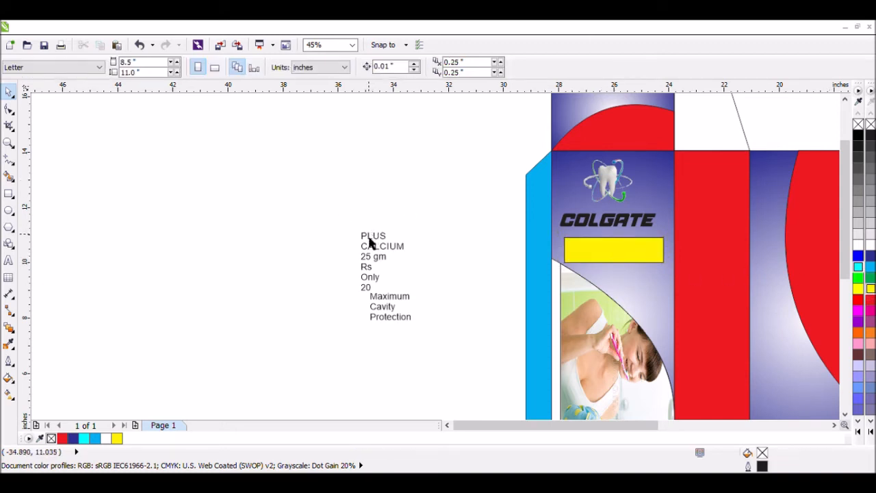
# Step: Set the font of the PLUS and CALCIUM lines to Arial Black
pyautogui.click(370, 241)
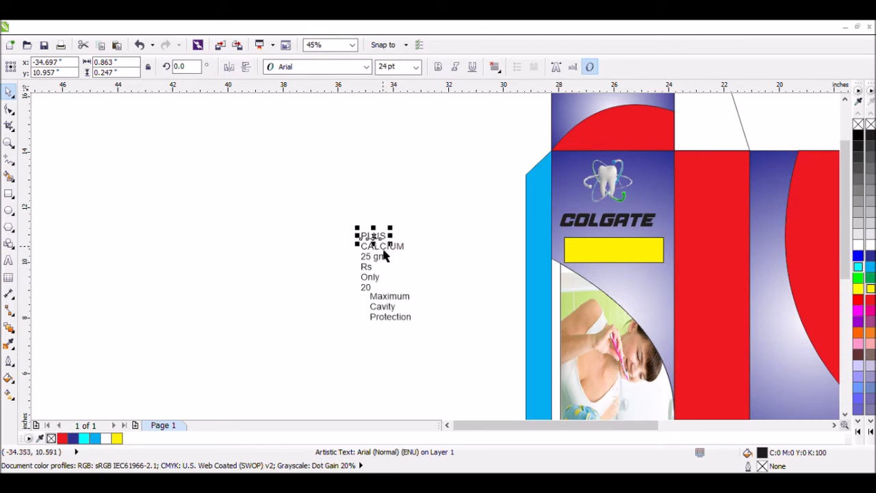
pyautogui.keyDown('shift'); pyautogui.click(383, 254); pyautogui.keyUp('shift')
pyautogui.click(356, 66)
pyautogui.press('Down')
pyautogui.press('Return')
pyautogui.click(425, 188)
# Step: Center the PLUS and CALCIUM lines over each other and group them in the empty area nearer the box
pyautogui.click(385, 237)
pyautogui.keyDown('shift'); pyautogui.click(392, 250); pyautogui.keyUp('shift')
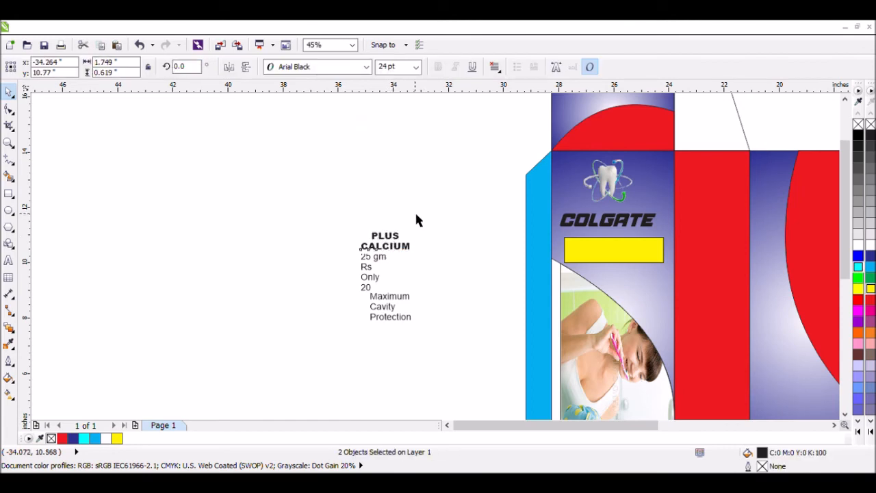
pyautogui.press('c')
pyautogui.moveTo(430, 212); pyautogui.dragTo(452, 193)
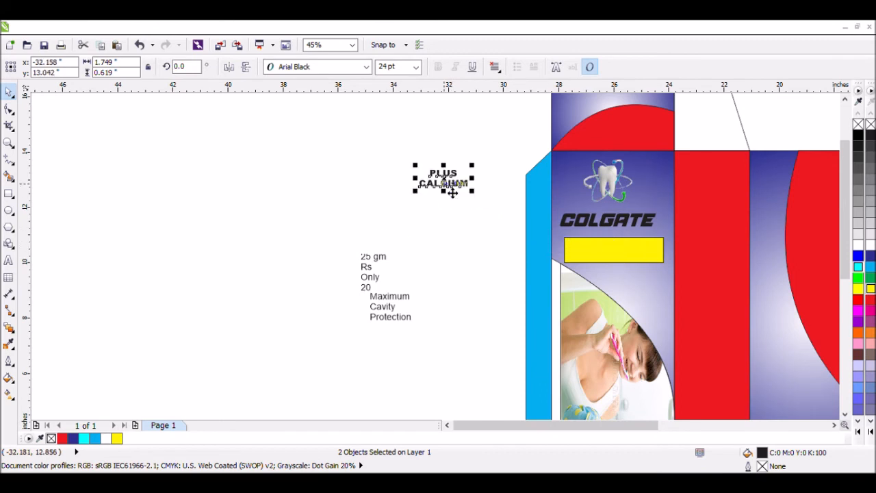
pyautogui.hotkey('ctrl', 'g')
# Step: Bring the PLUS CALCIUM group to the front and center it both ways on the yellow rectangle
pyautogui.keyDown('shift'); pyautogui.click(614, 257); pyautogui.keyUp('shift')
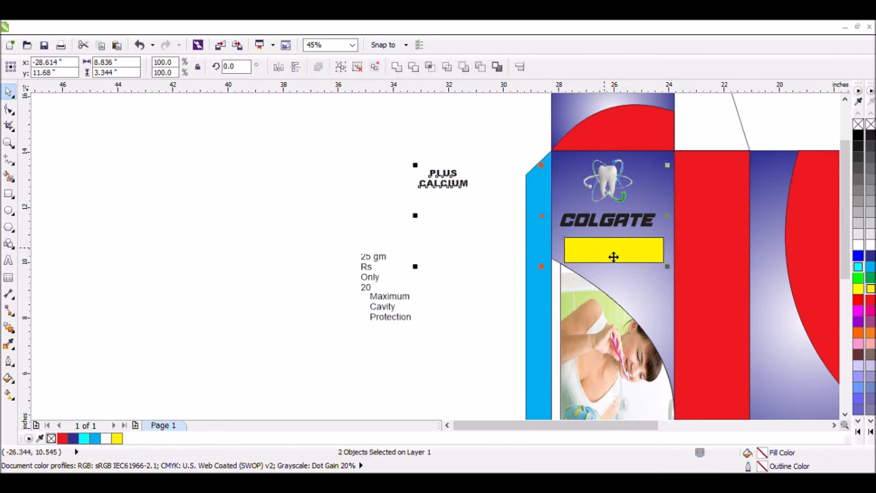
pyautogui.press('e')
pyautogui.press('c')
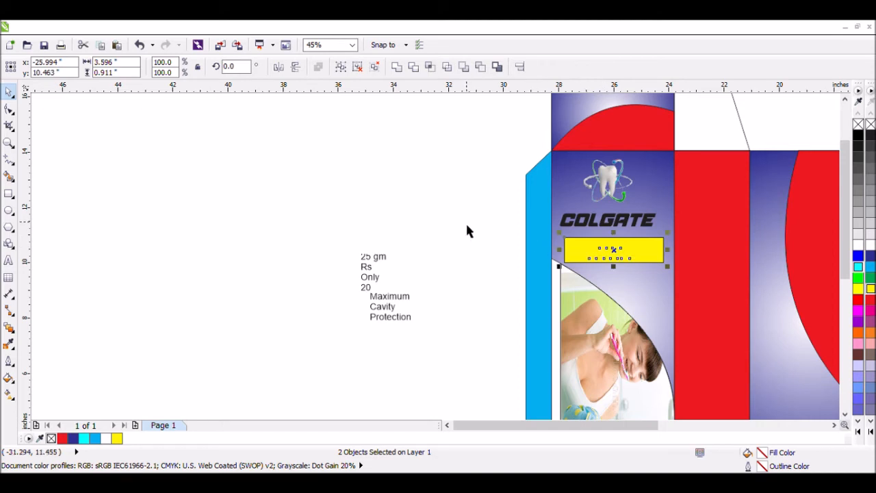
pyautogui.hotkey('ctrl', 'z')
pyautogui.click(449, 252)
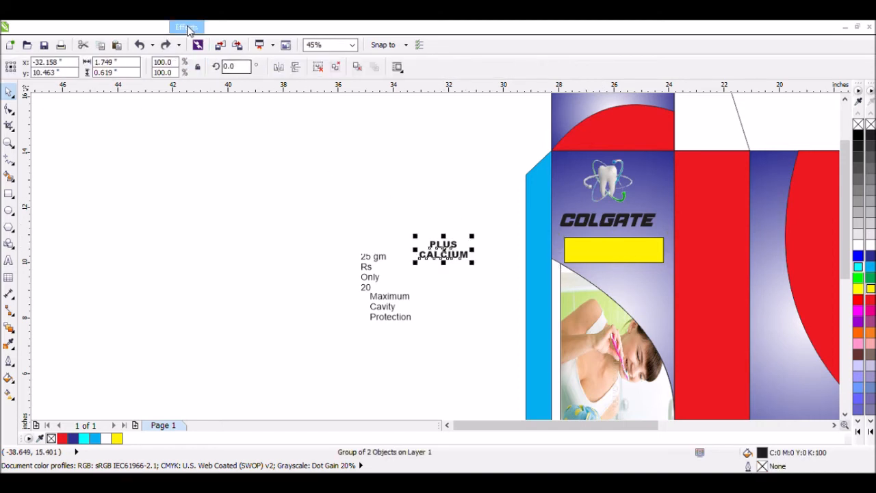
pyautogui.click(353, 135)
pyautogui.keyDown('shift'); pyautogui.click(603, 258); pyautogui.keyUp('shift')
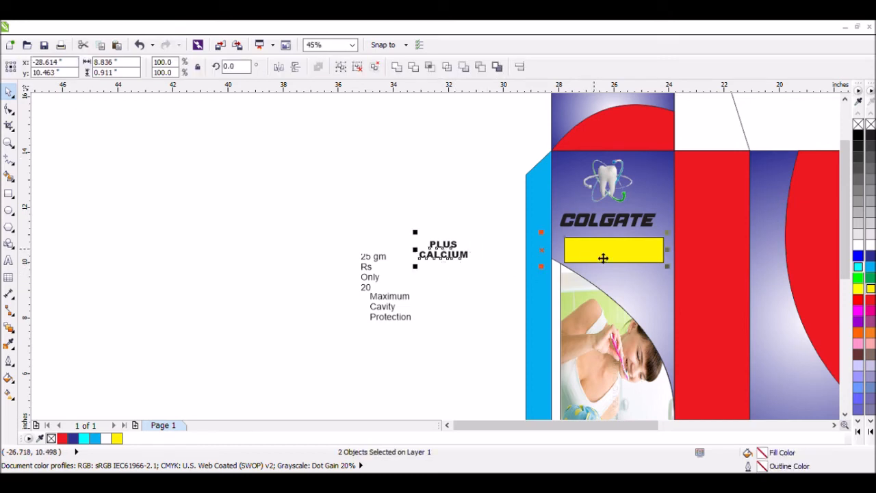
pyautogui.press('c')
pyautogui.press('e')
pyautogui.press('Escape')
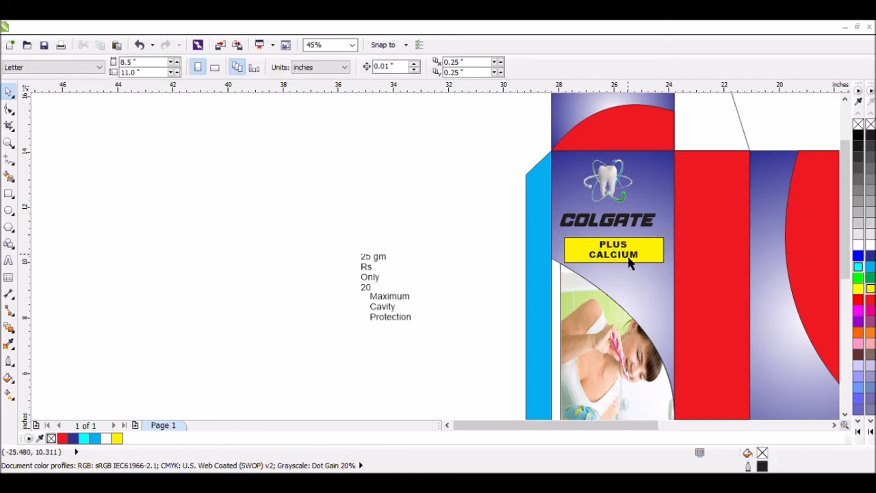
# Step: Fill the Colgate text with white
pyautogui.click(609, 220)
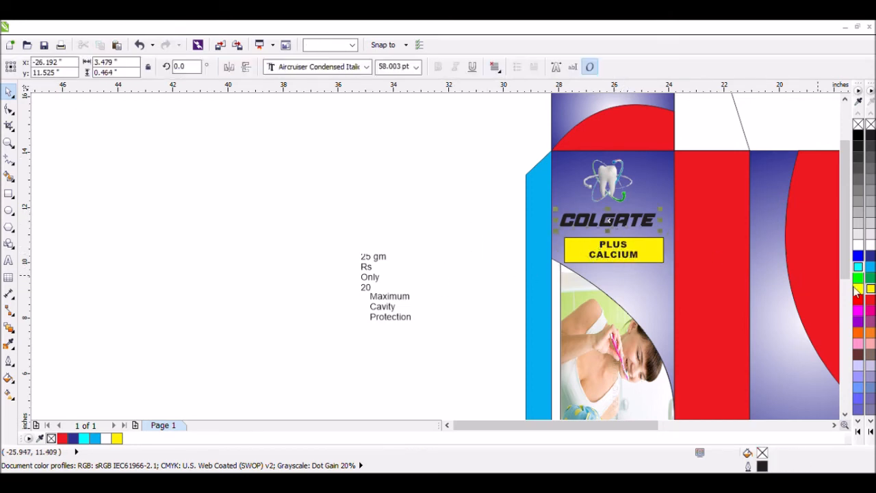
pyautogui.click(870, 246)
pyautogui.click(460, 195)
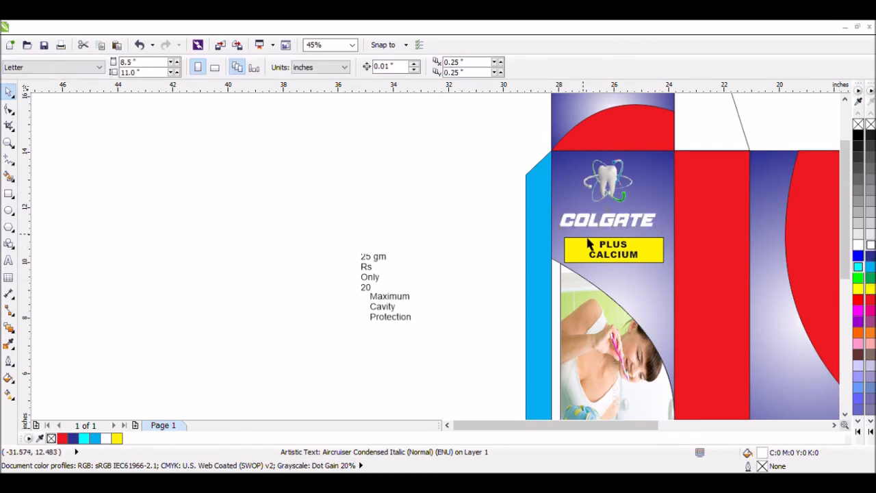
# Step: Try green, white and dark blue fills on the PLUS CALCIUM text, and set its fill to black
pyautogui.click(625, 262)
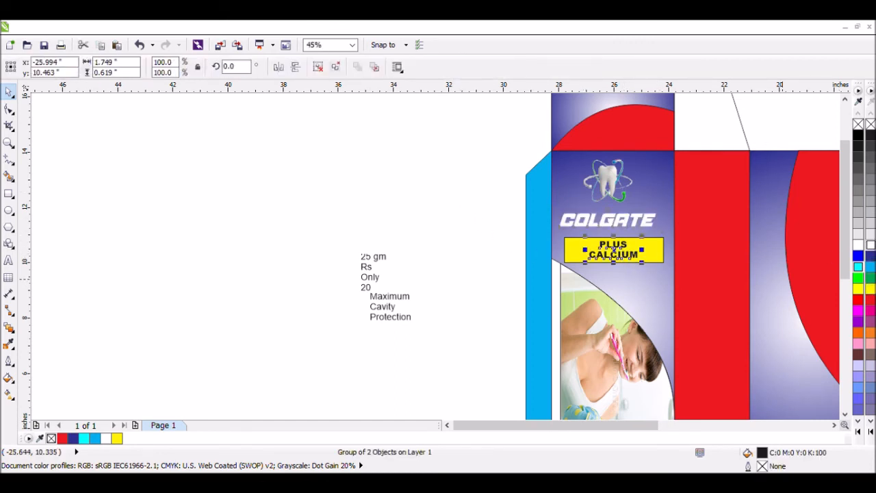
pyautogui.click(870, 278)
pyautogui.click(871, 245)
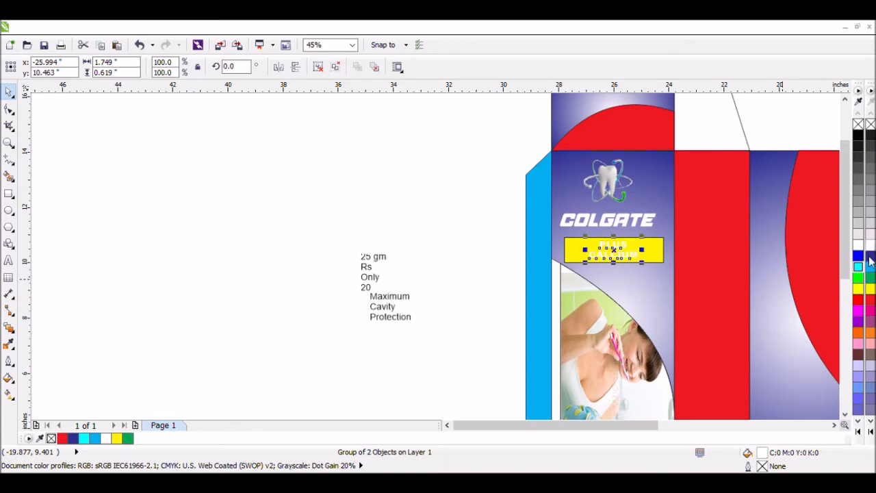
pyautogui.click(870, 256)
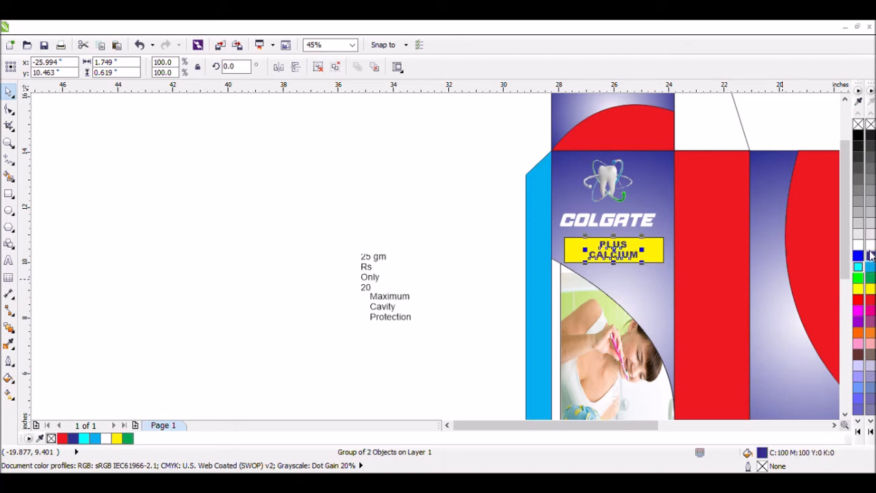
pyautogui.click(859, 137)
pyautogui.click(436, 180)
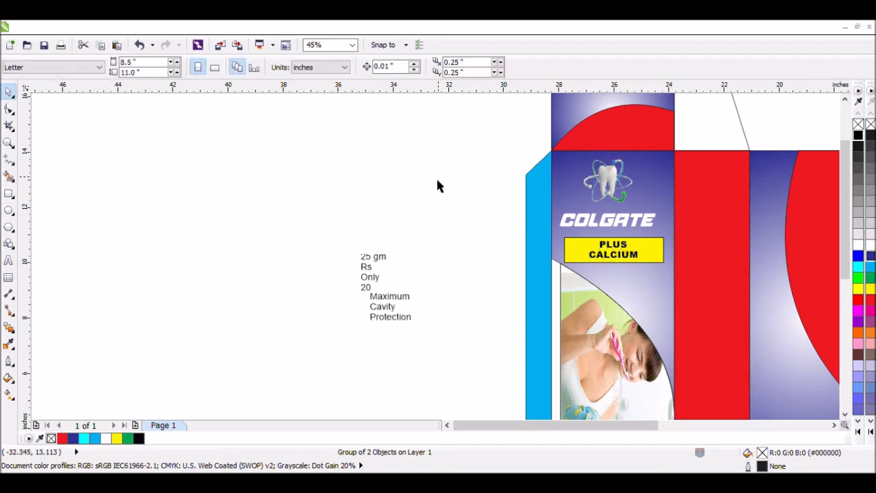
# Step: Narrow the yellow rectangle around its center to about 2.29 inches wide and remove its outline
pyautogui.click(575, 250)
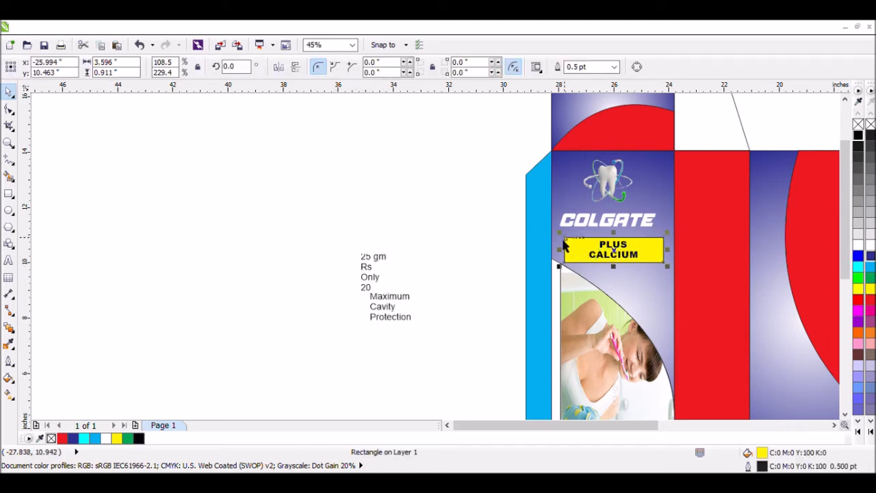
pyautogui.moveTo(571, 259)
pyautogui.mouseDown()
pyautogui.moveTo(586, 263)
pyautogui.moveTo(579, 267)
pyautogui.mouseUp()
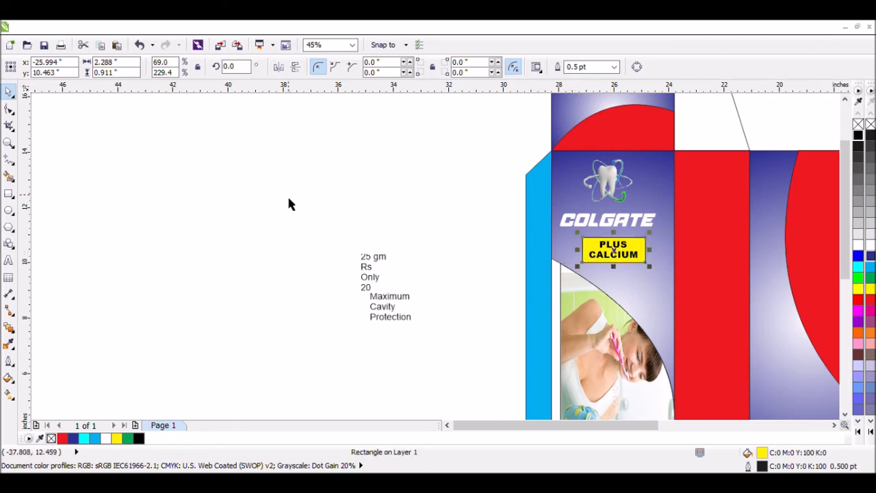
pyautogui.rightClick(870, 125)
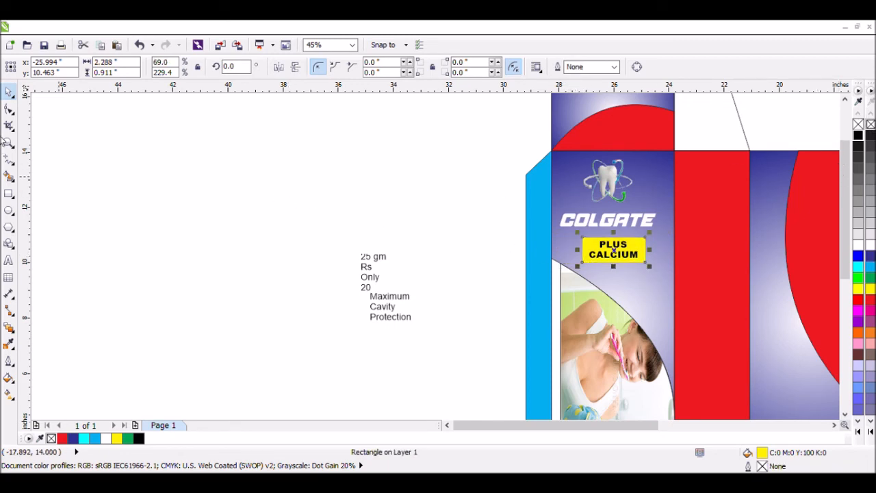
# Step: Round the yellow rectangle's corners to a radius of about 0.28 inches
pyautogui.click(9, 110)
pyautogui.moveTo(584, 243); pyautogui.dragTo(592, 244)
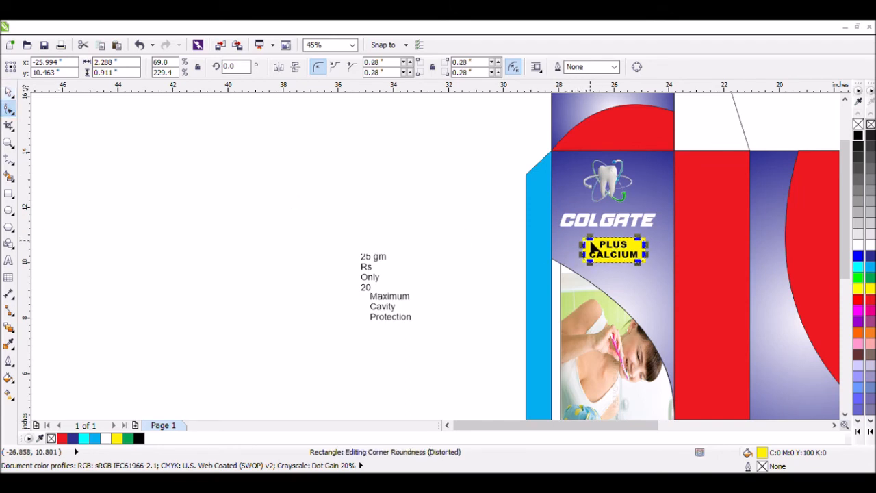
pyautogui.click(9, 92)
pyautogui.click(309, 183)
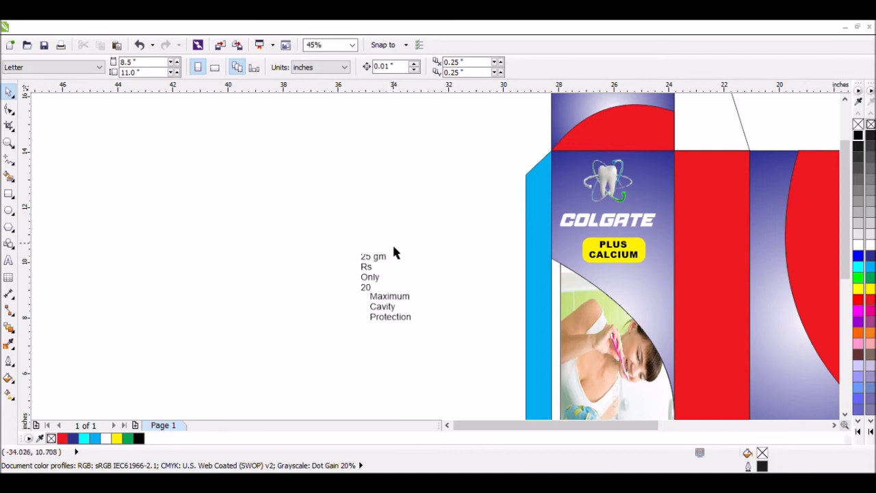
# Step: Set the 25 gm text in AvantGarde Md BT, enlarge it to about 41.5 pt and place it below the yellow badge on the front panel
pyautogui.scroll(2, 394, 252)
pyautogui.scroll(-4, 394, 252)
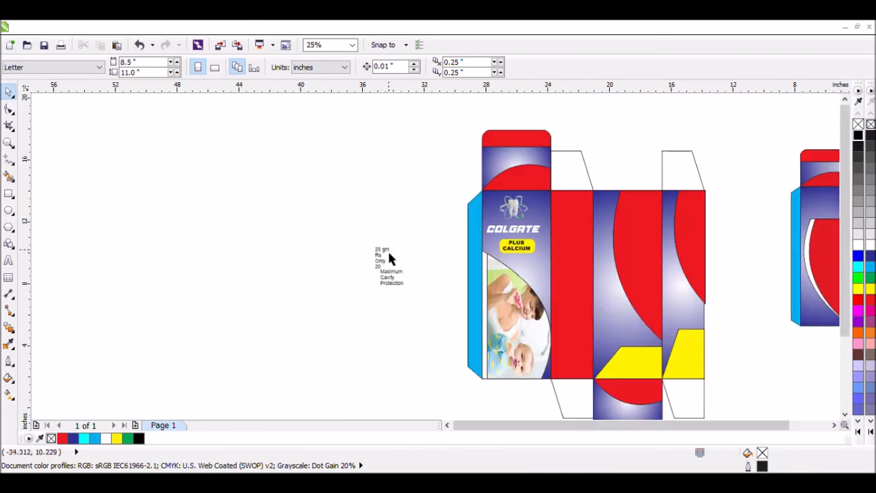
pyautogui.click(389, 254)
pyautogui.click(363, 68)
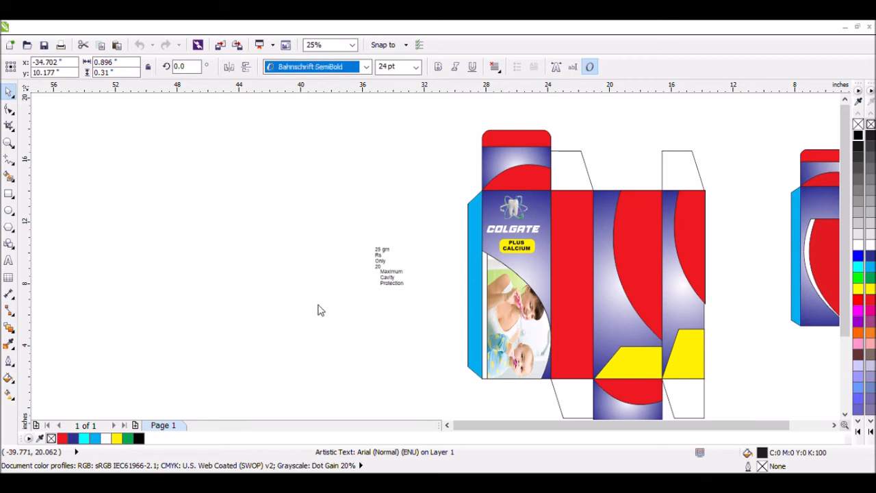
pyautogui.click(326, 239)
pyautogui.moveTo(388, 251); pyautogui.dragTo(542, 279)
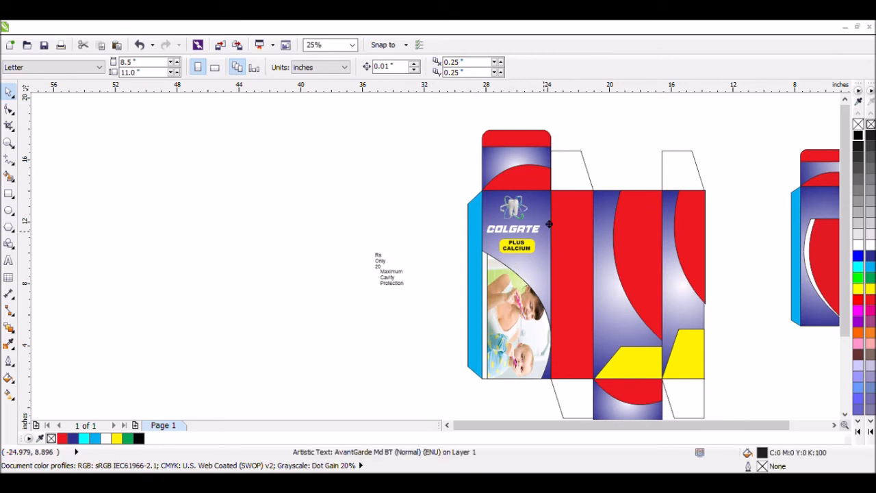
pyautogui.moveTo(549, 224); pyautogui.dragTo(555, 289)
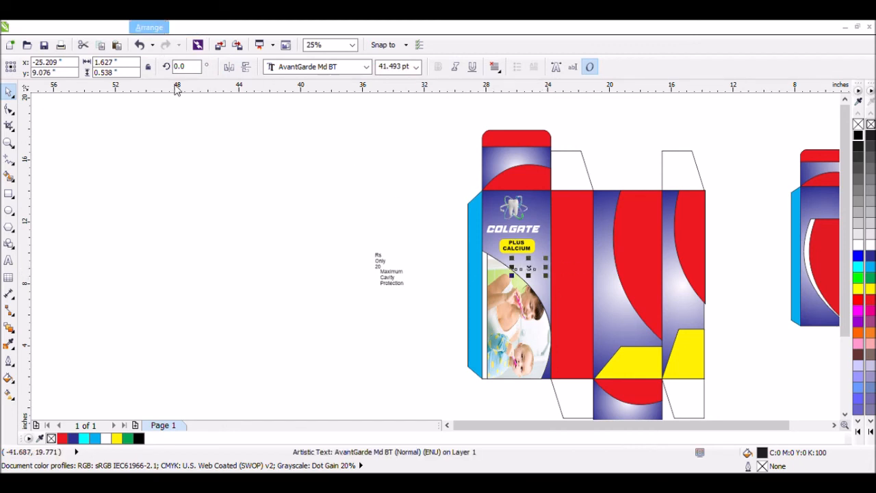
pyautogui.click(448, 264)
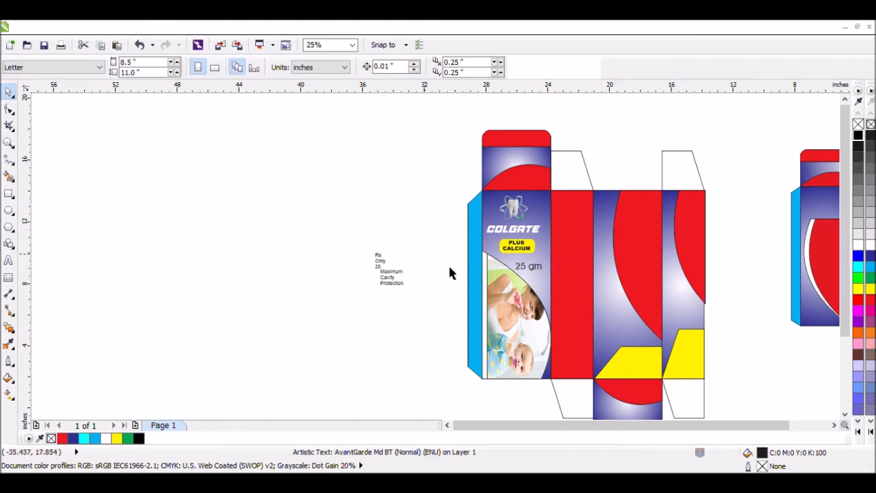
# Step: Fill the 25 gm text with red
pyautogui.click(533, 275)
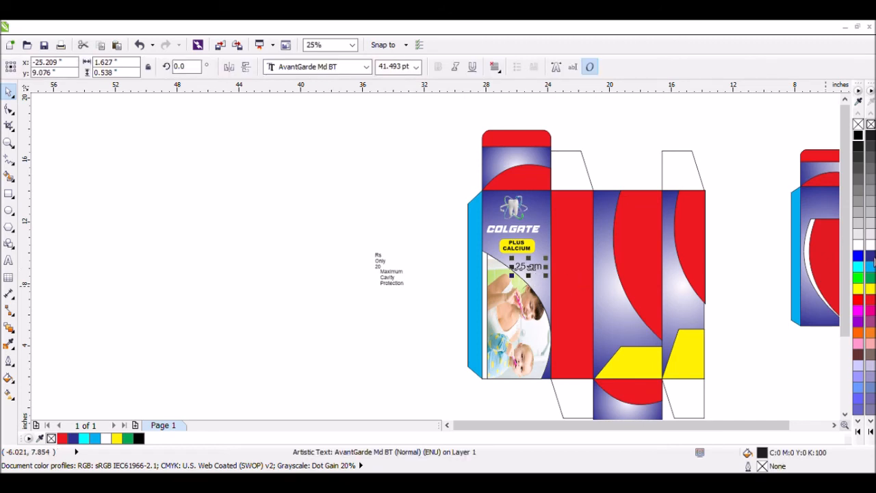
pyautogui.click(871, 300)
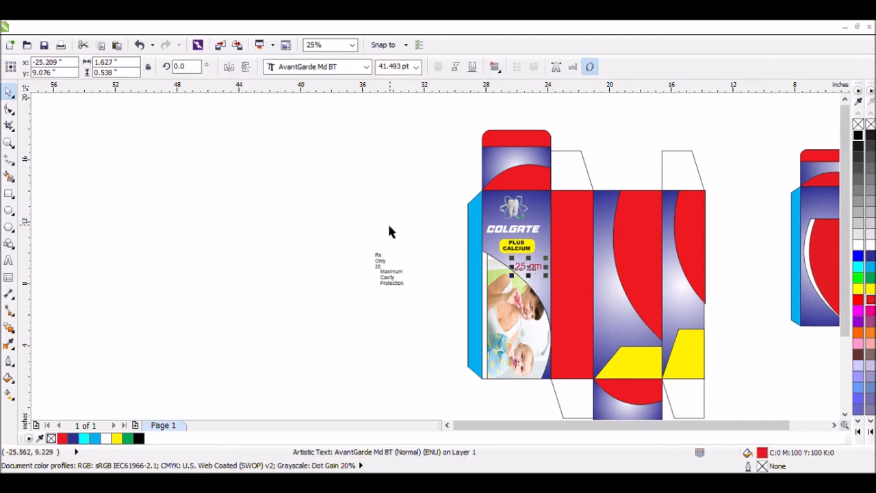
pyautogui.click(387, 245)
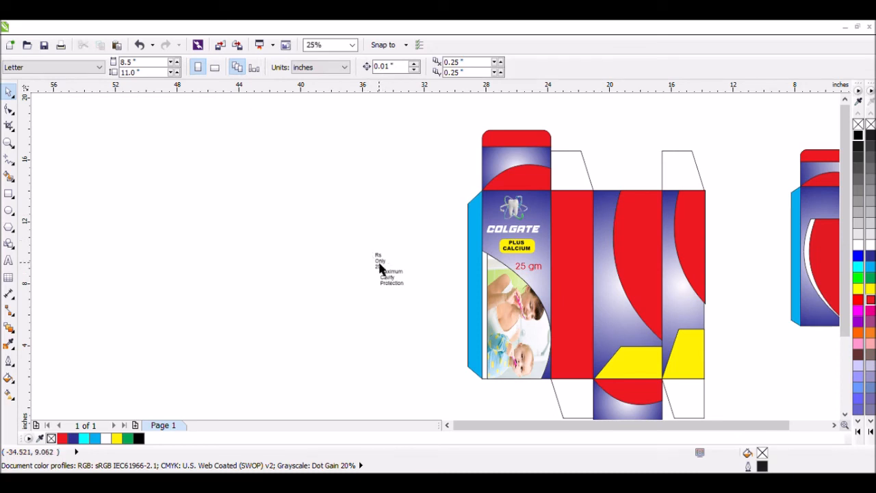
# Step: Move the Rs, Only and 20 texts away from the other loose text and set their font to Arial Black
pyautogui.moveTo(334, 267); pyautogui.dragTo(315, 264)
pyautogui.click(371, 268)
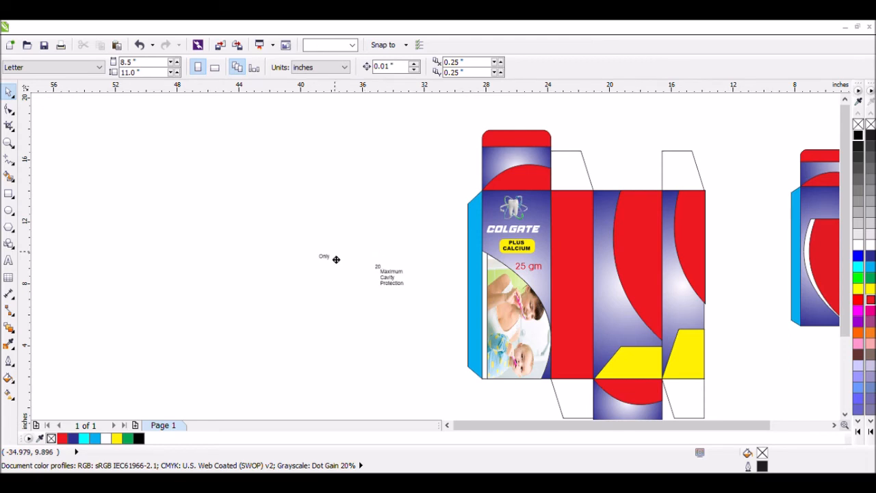
pyautogui.moveTo(336, 259); pyautogui.dragTo(333, 253)
pyautogui.moveTo(381, 269); pyautogui.dragTo(332, 259)
pyautogui.moveTo(343, 224); pyautogui.dragTo(308, 274)
pyautogui.click(342, 67)
pyautogui.press('Down')
pyautogui.press('Down')
pyautogui.press('Down')
pyautogui.press('Return')
# Step: Place the 20 text between Rs and Only and align the three texts on a common vertical center
pyautogui.click(8, 144)
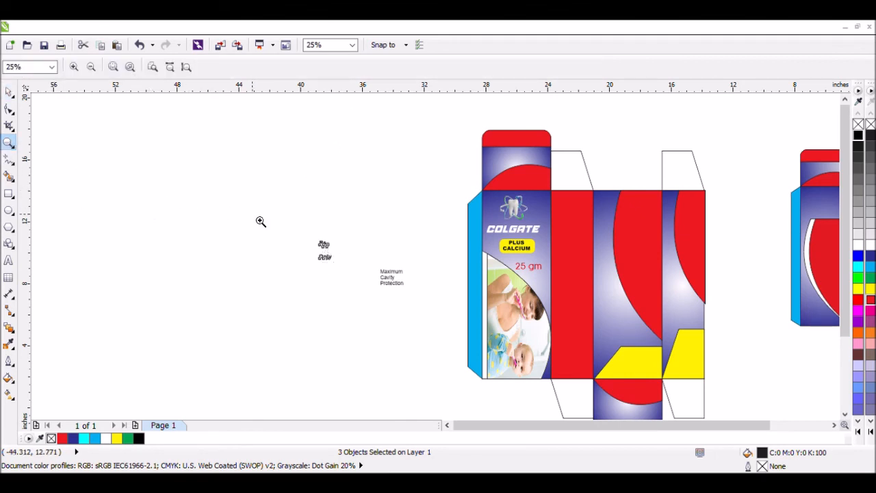
pyautogui.moveTo(260, 221); pyautogui.dragTo(376, 297)
pyautogui.click(8, 94)
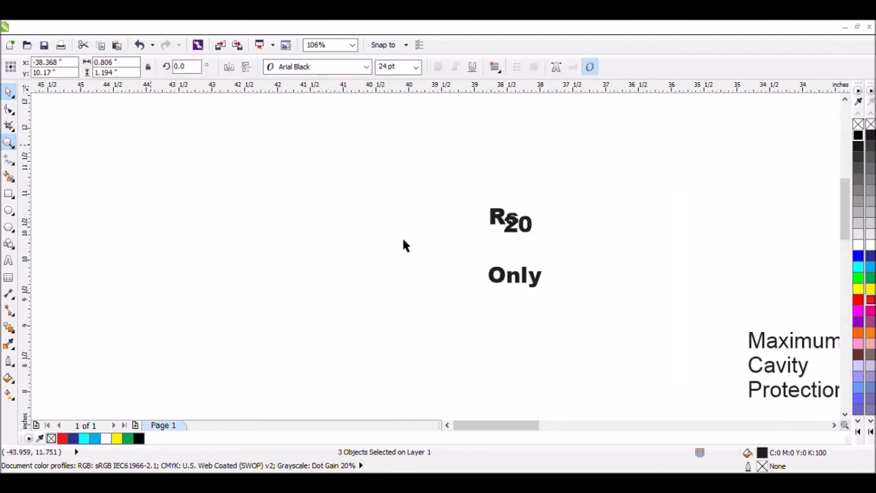
pyautogui.click(546, 245)
pyautogui.moveTo(530, 254); pyautogui.dragTo(524, 261)
pyautogui.moveTo(582, 184); pyautogui.dragTo(461, 319)
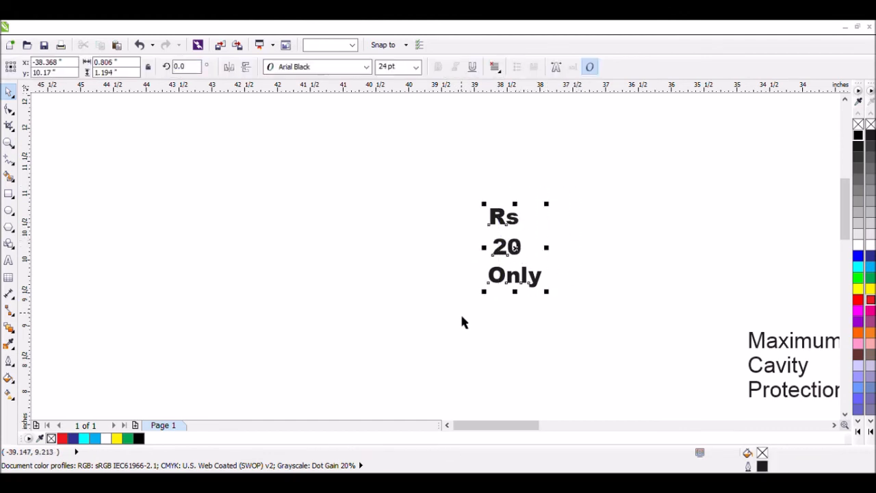
pyautogui.press('c')
pyautogui.click(528, 252)
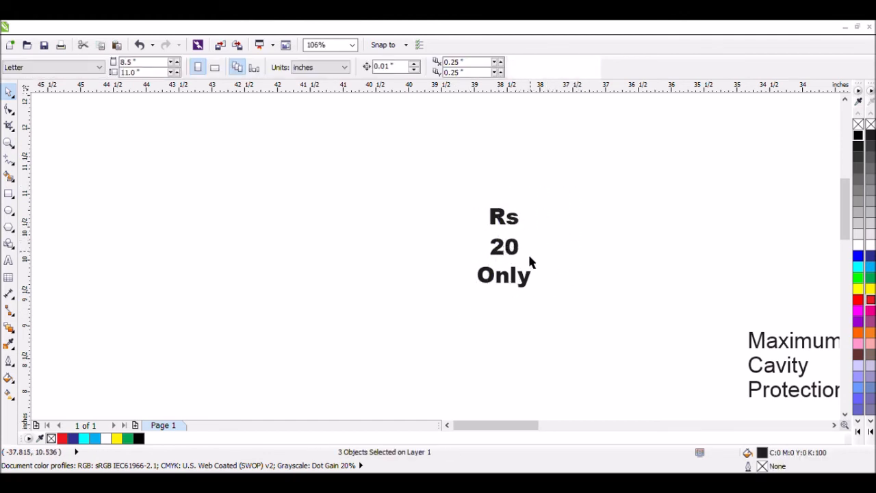
# Step: Move the Only text up and the Rs text down to tighten the stack around the 20
pyautogui.click(508, 286)
pyautogui.moveTo(515, 287); pyautogui.dragTo(514, 280)
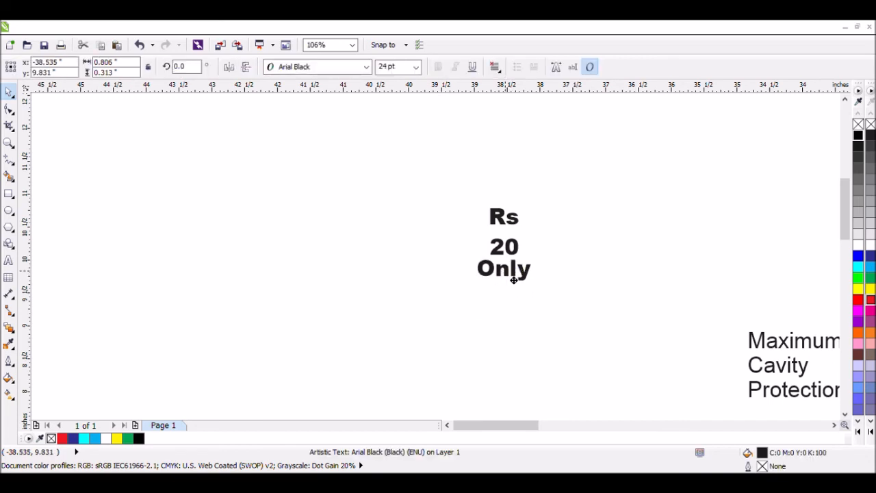
pyautogui.click(511, 222)
pyautogui.moveTo(513, 229); pyautogui.dragTo(512, 233)
# Step: Place the Rs 20 Only texts at about 51 pt above the yellow shape on the second blue panel and fill them with white
pyautogui.moveTo(560, 192); pyautogui.dragTo(460, 302)
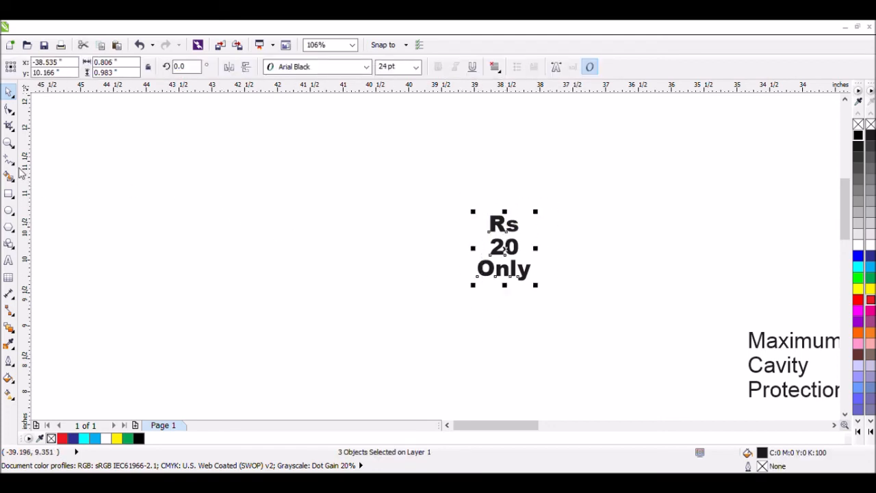
pyautogui.click(9, 143)
pyautogui.rightClick(505, 222)
pyautogui.click(9, 91)
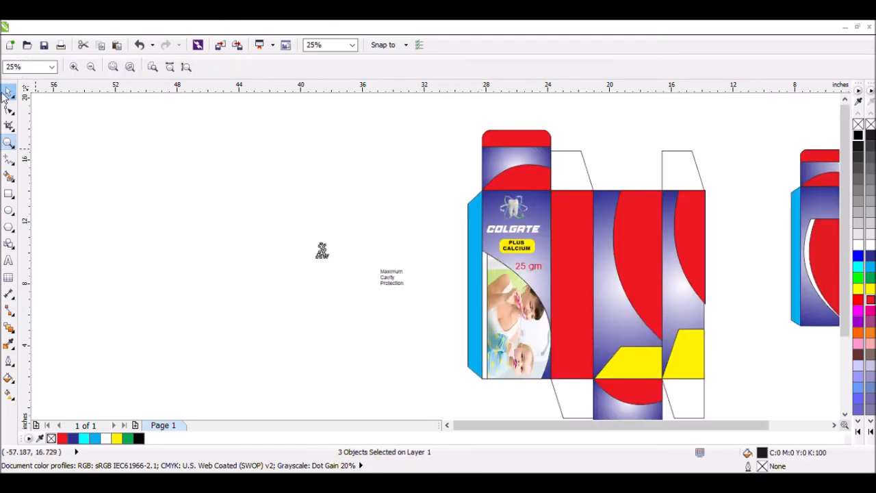
pyautogui.moveTo(266, 178); pyautogui.dragTo(624, 321)
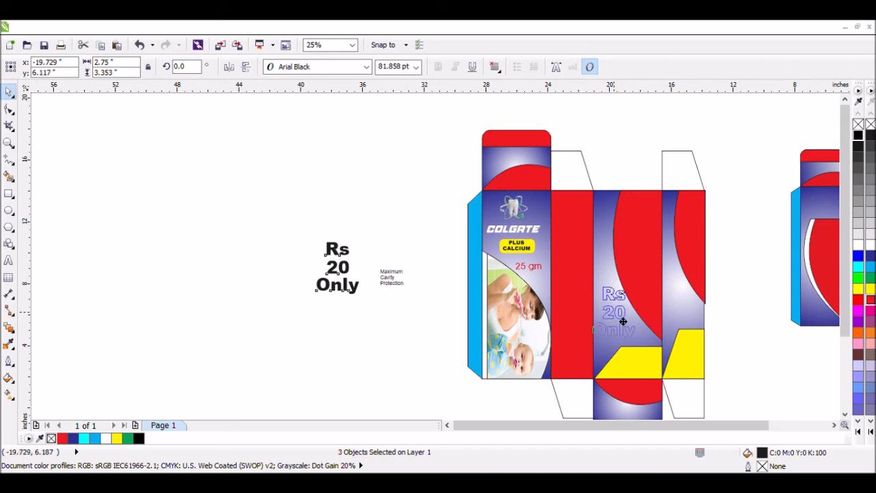
pyautogui.moveTo(623, 321); pyautogui.dragTo(623, 321)
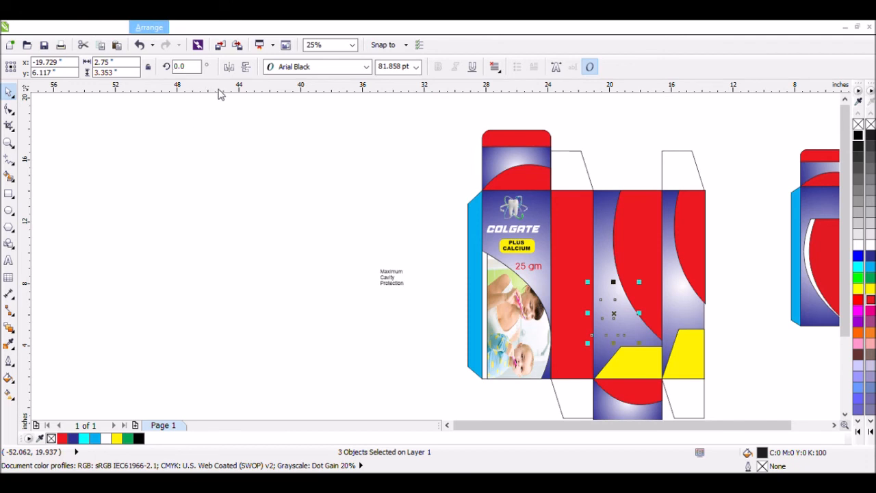
pyautogui.moveTo(639, 343); pyautogui.dragTo(618, 340)
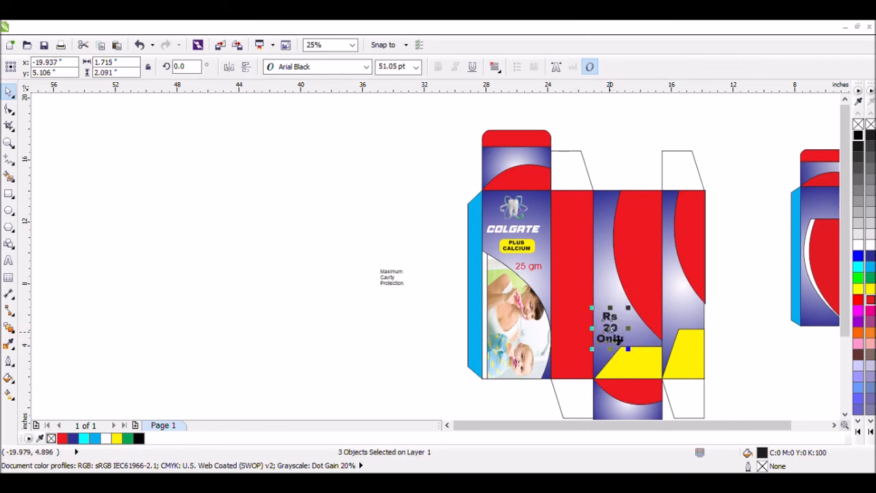
pyautogui.click(870, 244)
pyautogui.click(378, 246)
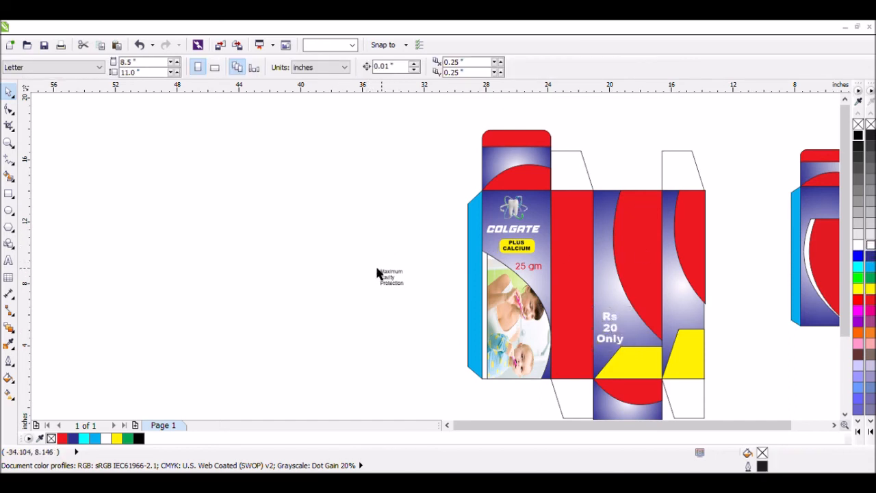
# Step: Enlarge the Maximum Cavity Protection text to about 34.9 pt
pyautogui.moveTo(372, 261); pyautogui.dragTo(416, 299)
pyautogui.click(423, 230)
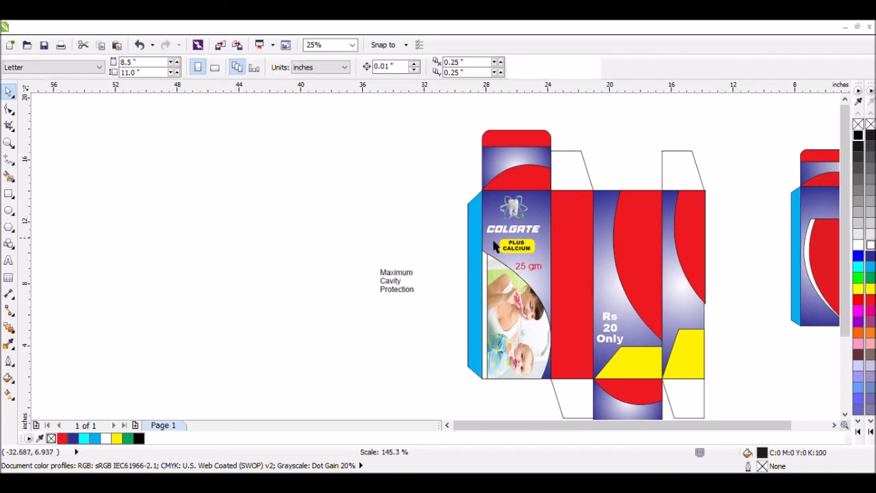
pyautogui.click(507, 238)
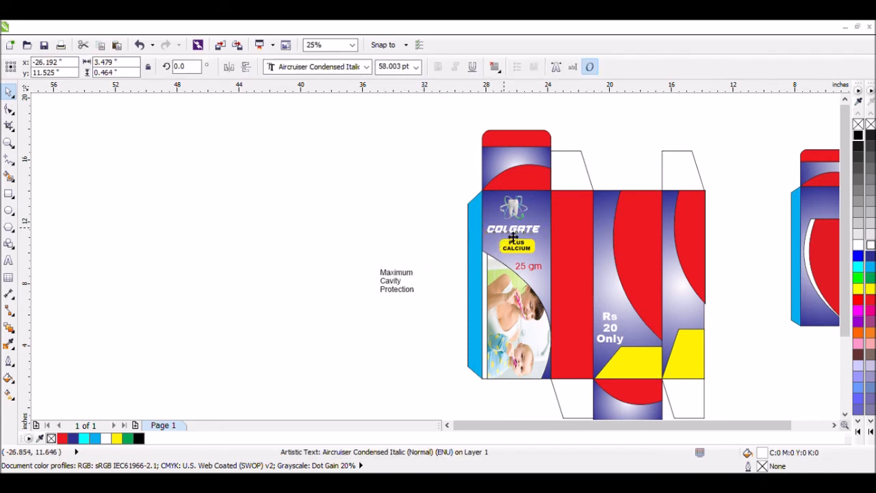
pyautogui.moveTo(514, 237); pyautogui.dragTo(371, 213)
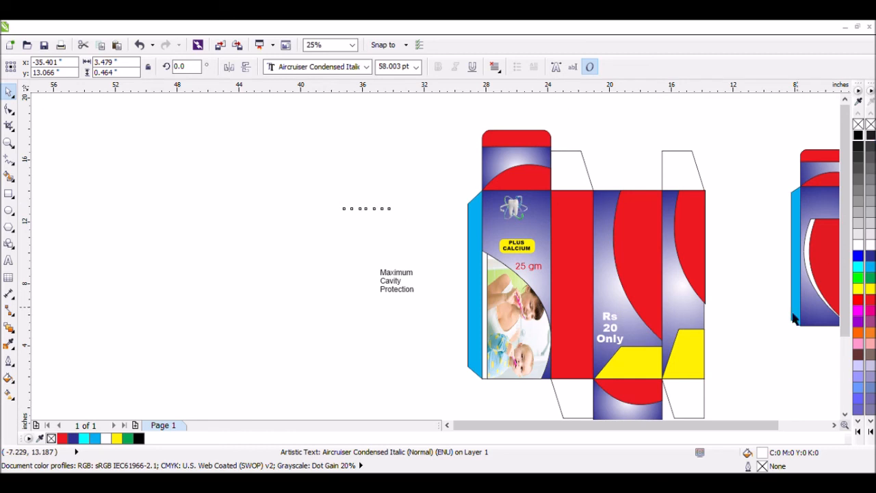
pyautogui.click(719, 365)
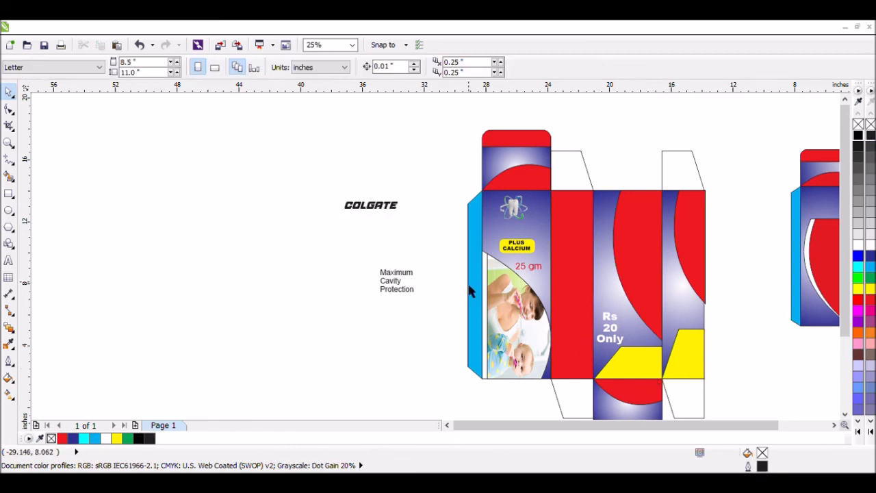
pyautogui.hotkey('ctrl', 'z')
pyautogui.hotkey('ctrl', 'z')
# Step: Copy the Colgate text to the empty area beside the box and fill the copy with black
pyautogui.moveTo(522, 230); pyautogui.dragTo(382, 225)
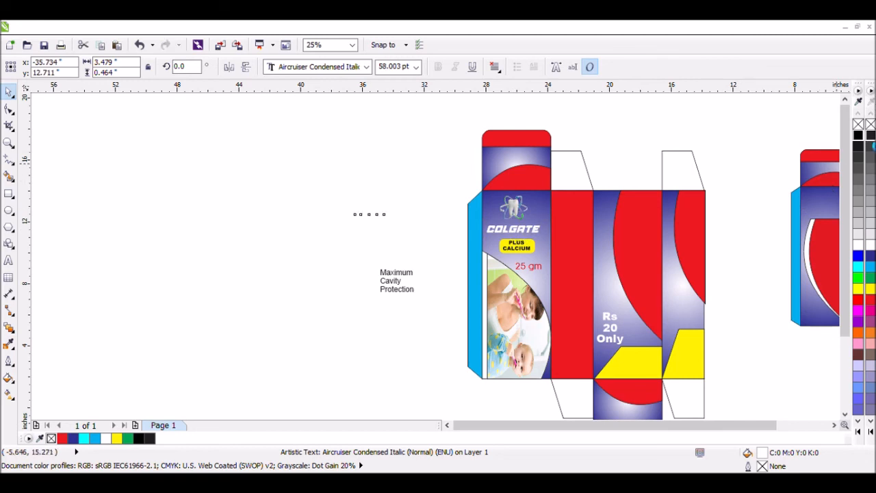
pyautogui.click(750, 274)
# Step: Group the Rs 20 Only texts, shrink the group to about 0.82 inches wide and place it below 25 gm on the front panel
pyautogui.click(619, 346)
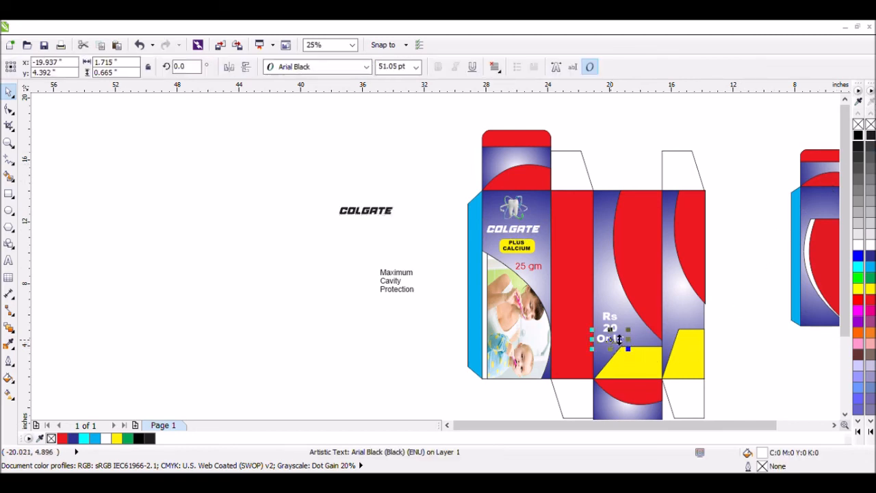
pyautogui.moveTo(533, 392); pyautogui.dragTo(619, 324)
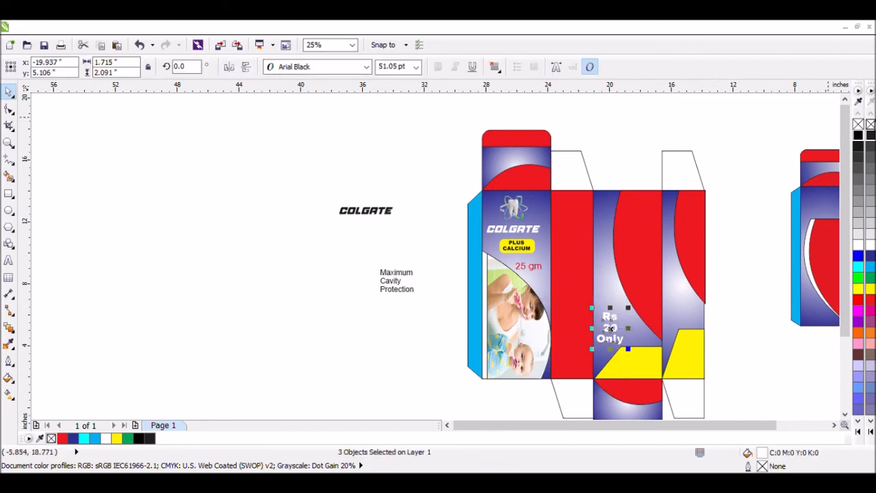
pyautogui.hotkey('ctrl', 'g')
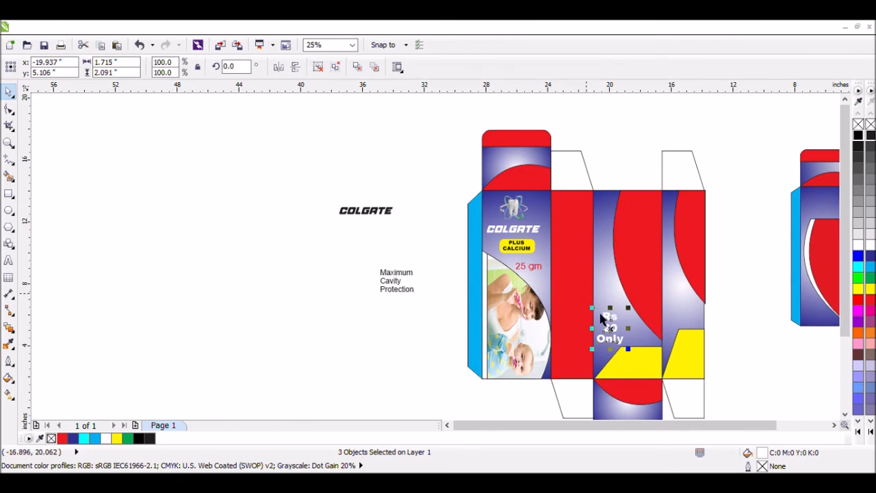
pyautogui.moveTo(621, 340); pyautogui.dragTo(546, 296)
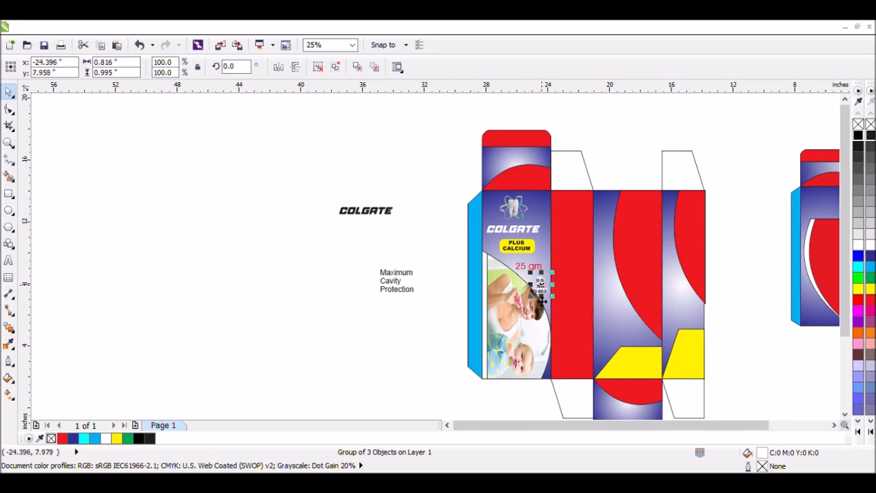
# Step: Place a copy of the black Colgate text on the red curve of the second blue panel and rotate it 90 degrees
pyautogui.moveTo(342, 252); pyautogui.dragTo(413, 305)
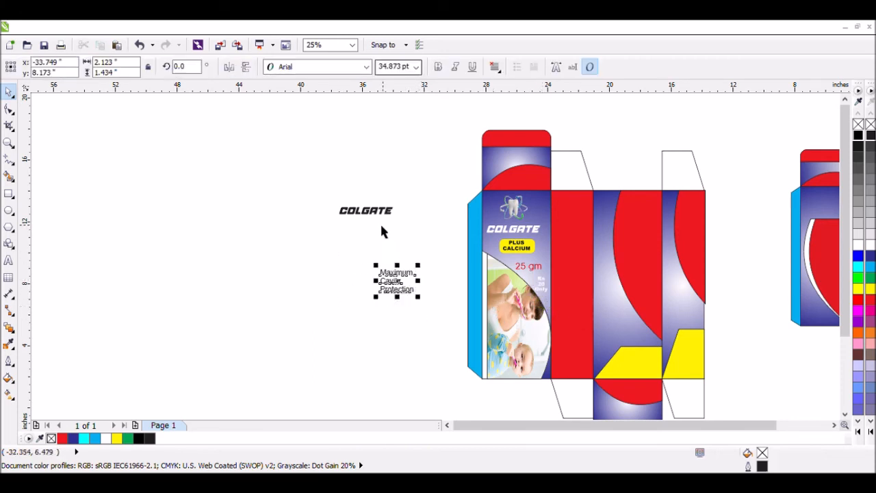
pyautogui.click(370, 211)
pyautogui.moveTo(515, 245); pyautogui.dragTo(645, 256)
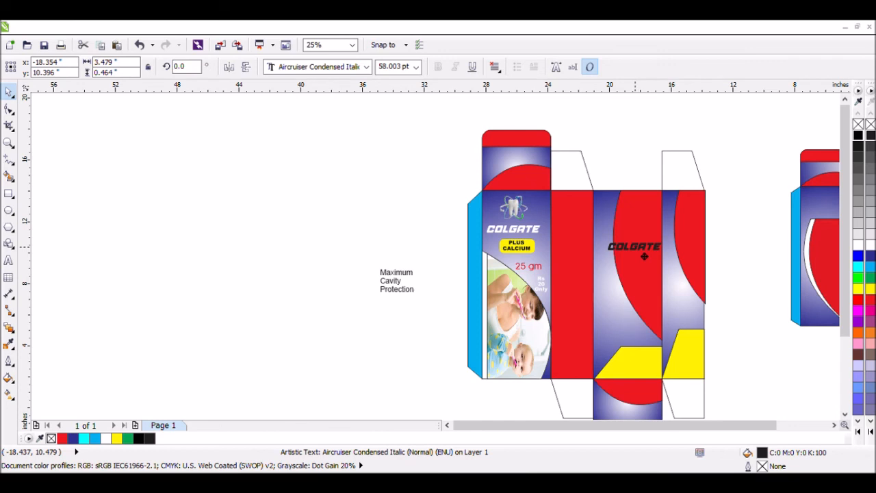
pyautogui.moveTo(644, 256); pyautogui.dragTo(644, 258)
pyautogui.rightClick(644, 258)
pyautogui.click(184, 69)
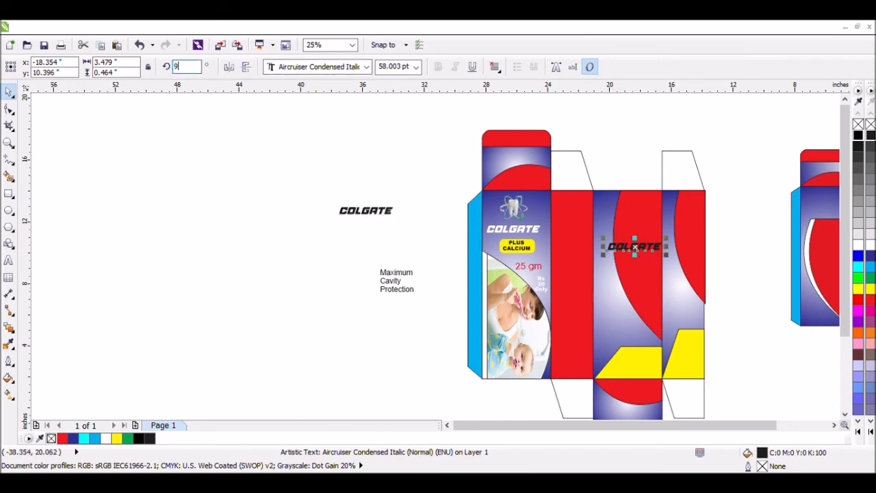
pyautogui.press('Return')
pyautogui.click(330, 133)
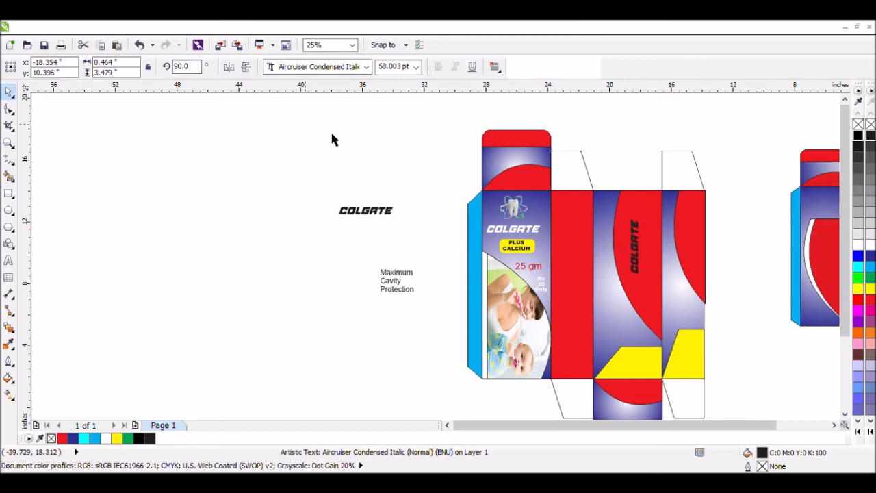
# Step: Enlarge the vertical Colgate text to about 83.9 pt and move it over the outer edge of the red curve
pyautogui.click(641, 255)
pyautogui.moveTo(651, 283); pyautogui.dragTo(657, 315)
pyautogui.moveTo(651, 271); pyautogui.dragTo(642, 256)
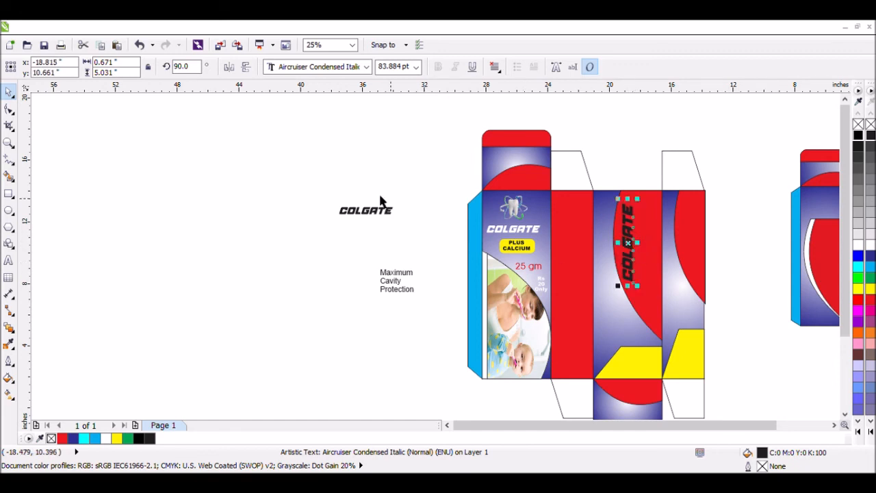
# Step: Duplicate the Maximum Cavity Protection text below the original
pyautogui.click(333, 202)
pyautogui.moveTo(376, 261); pyautogui.dragTo(398, 350)
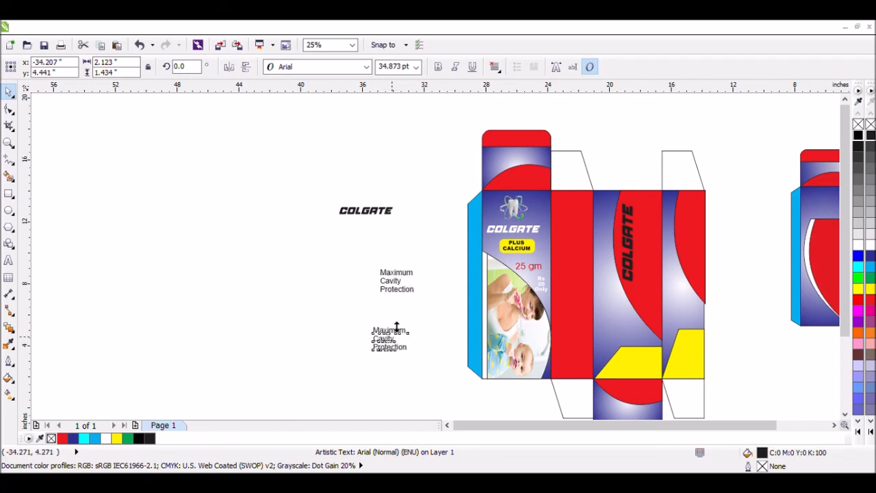
# Step: Rotate the duplicated Maximum Cavity Protection text 90 degrees and place it beside the vertical Colgate text on the red curve
pyautogui.click(198, 71)
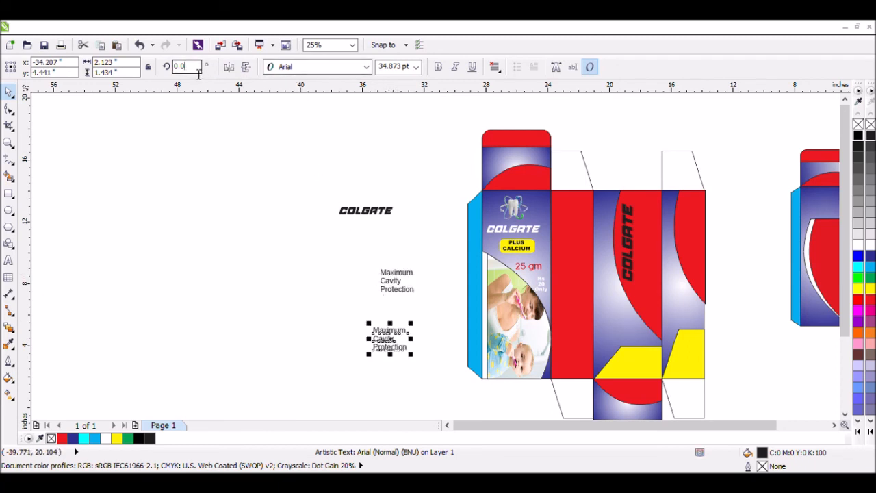
pyautogui.write('90')
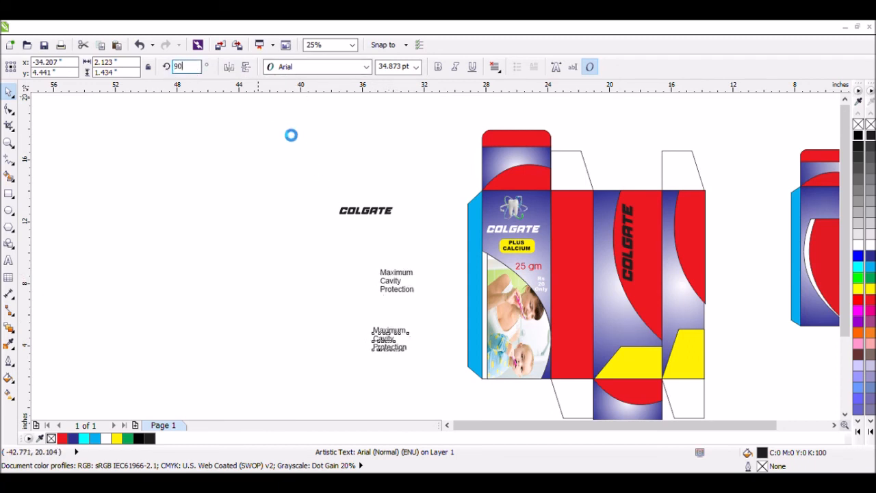
pyautogui.press('Return')
pyautogui.moveTo(586, 316); pyautogui.dragTo(658, 254)
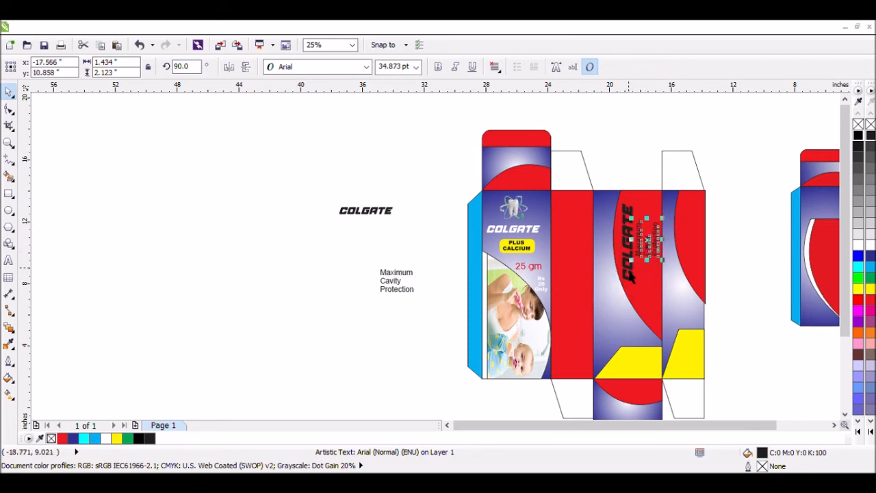
# Step: Try to align the centres of the vertical Maximum Cavity Protection and Colgate texts, and undo the alignment
pyautogui.keyDown('shift'); pyautogui.click(630, 270); pyautogui.keyUp('shift')
pyautogui.press('c')
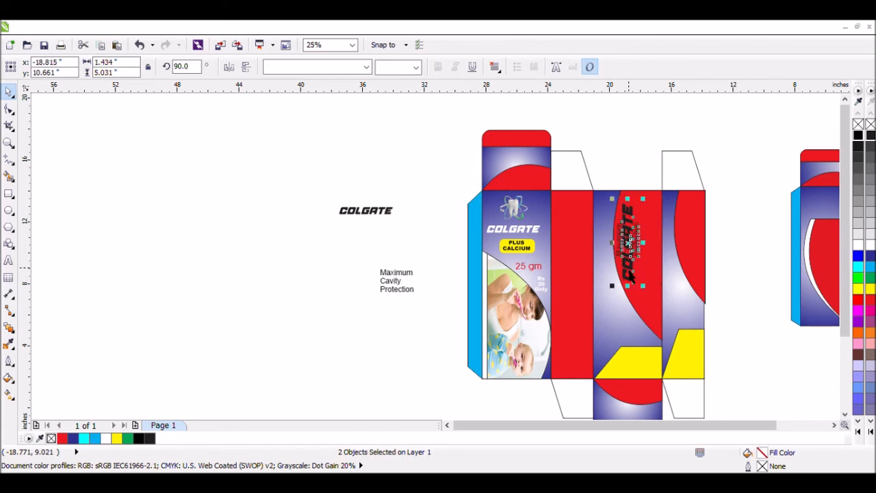
pyautogui.click(393, 159)
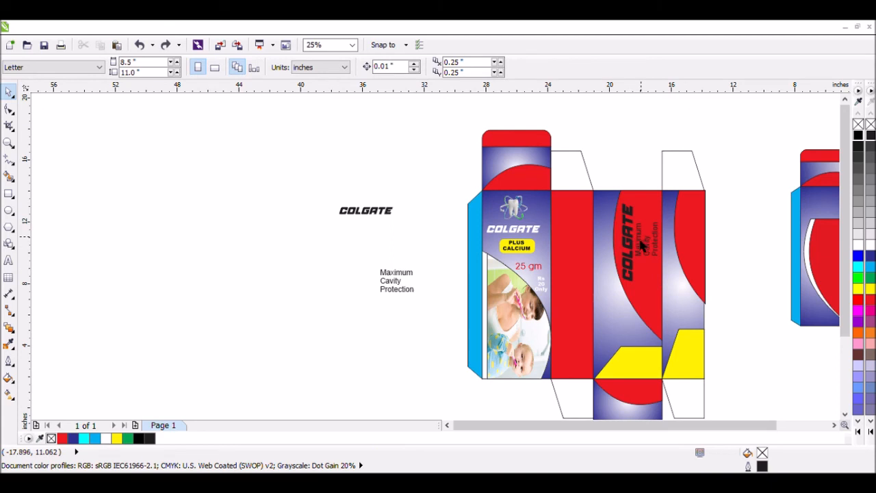
pyautogui.click(644, 245)
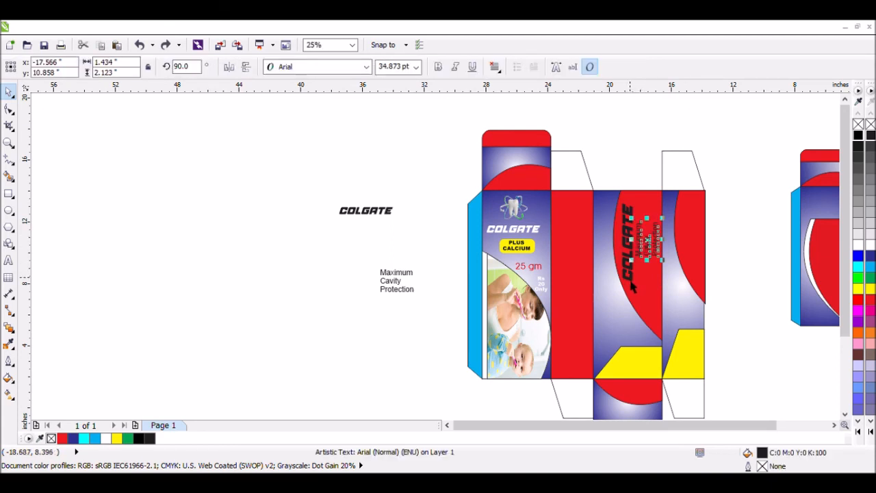
pyautogui.keyDown('shift'); pyautogui.click(634, 288); pyautogui.keyUp('shift')
pyautogui.press('c')
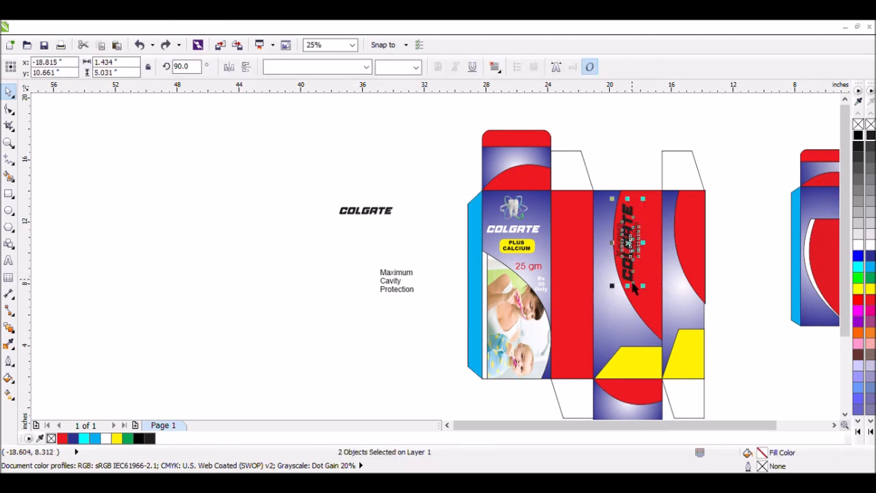
pyautogui.hotkey('ctrl', 'z')
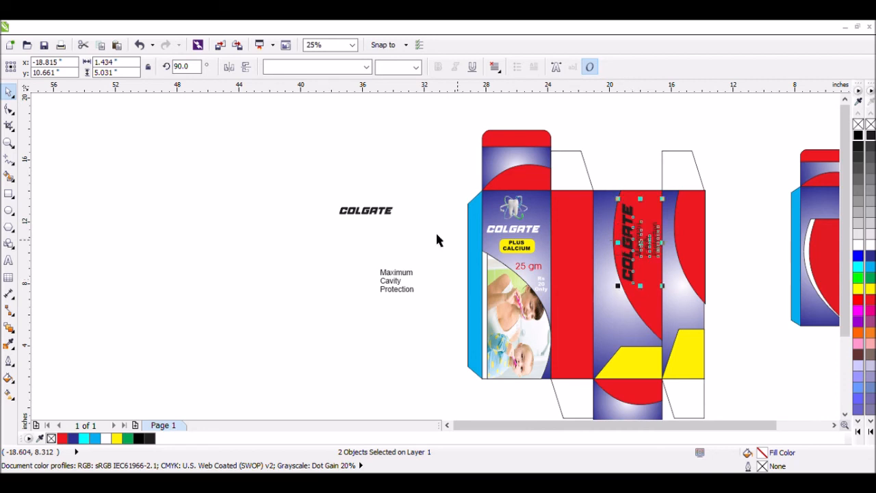
# Step: Fill the vertical Maximum Cavity Protection text with white and the vertical Colgate text beside it with yellow
pyautogui.click(871, 245)
pyautogui.click(627, 278)
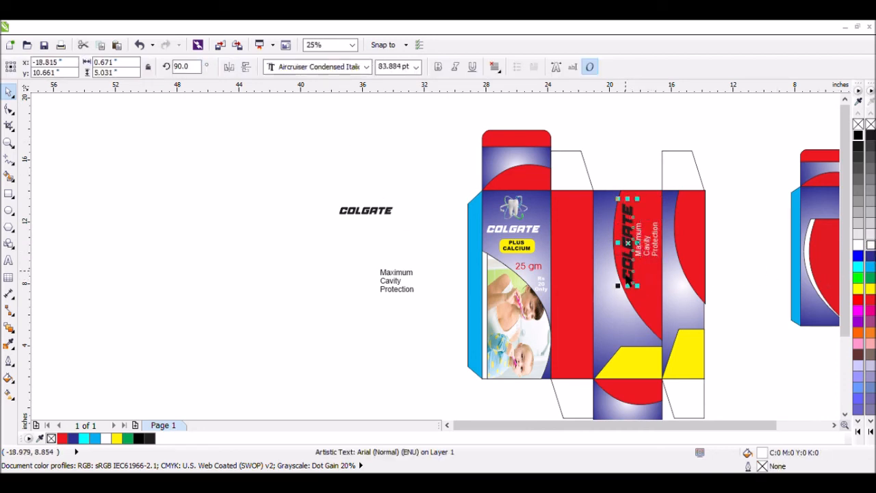
pyautogui.click(871, 291)
# Step: Place a copy of the black Colgate text on the last narrow blue panel and rotate it 90 degrees
pyautogui.click(389, 189)
pyautogui.moveTo(390, 218); pyautogui.dragTo(725, 241)
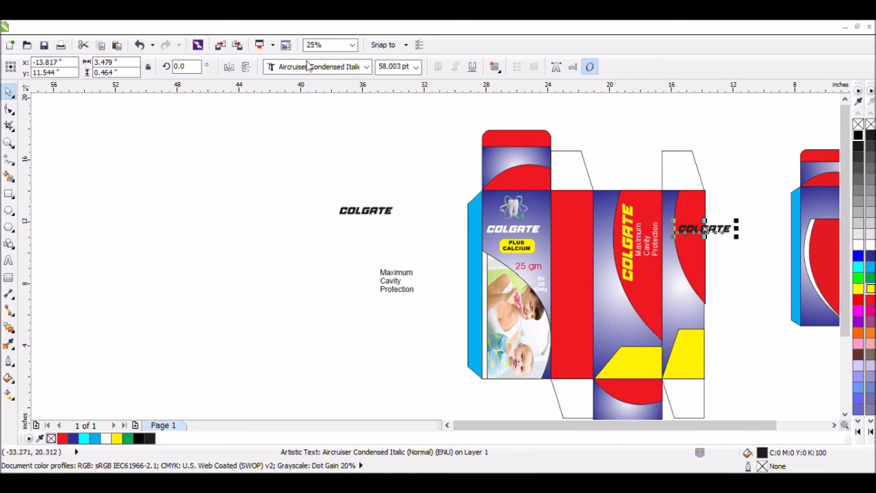
pyautogui.click(183, 66)
pyautogui.write('90')
pyautogui.press('Return')
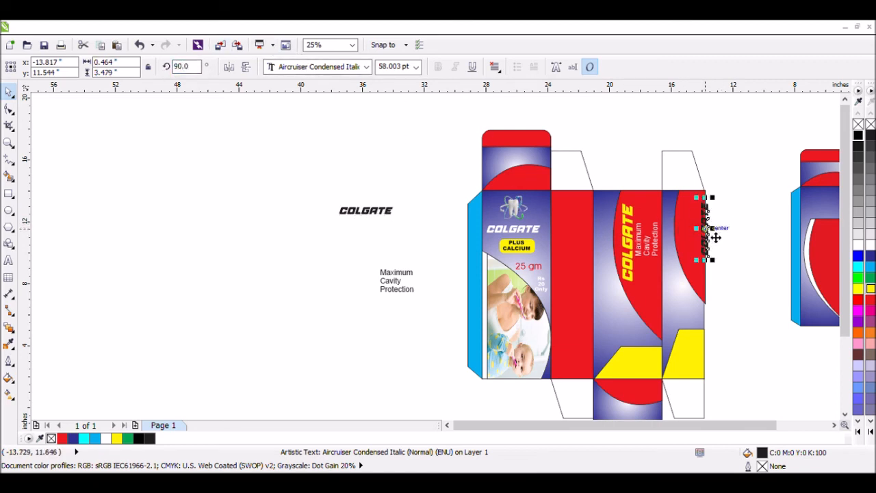
# Step: Enlarge the narrow panel's Colgate text to about 81.5 pt, position it on the red curve and fill it with white
pyautogui.moveTo(710, 243); pyautogui.dragTo(701, 238)
pyautogui.moveTo(708, 272); pyautogui.dragTo(716, 292)
pyautogui.moveTo(700, 257); pyautogui.dragTo(697, 250)
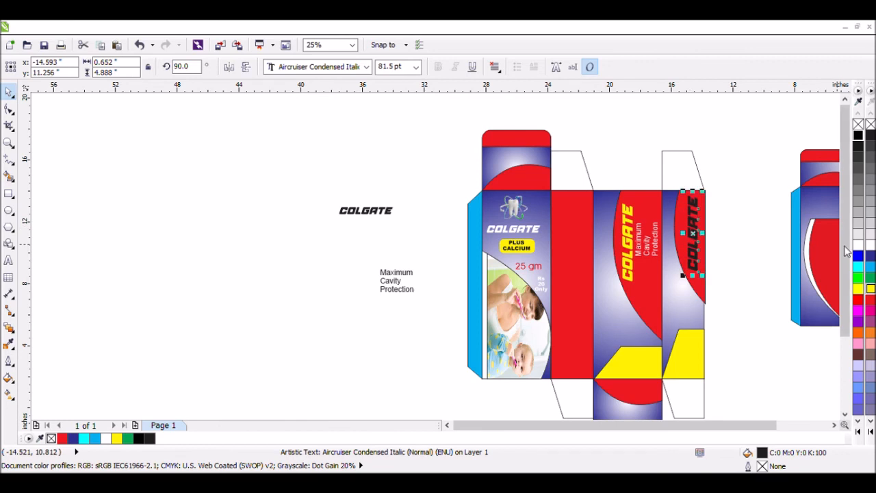
pyautogui.click(719, 168)
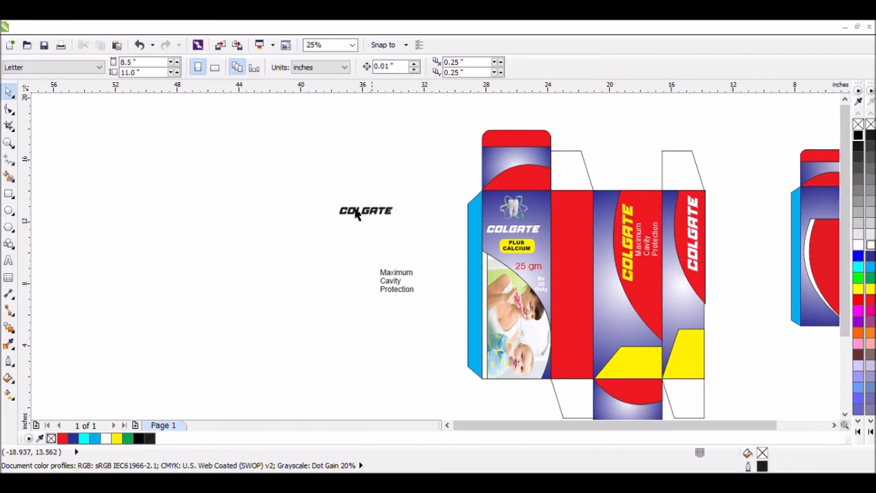
# Step: Delete the spare Colgate text outside the box and move the remaining Maximum Cavity Protection text above the wide panel's yellow shape
pyautogui.moveTo(301, 178); pyautogui.dragTo(410, 244)
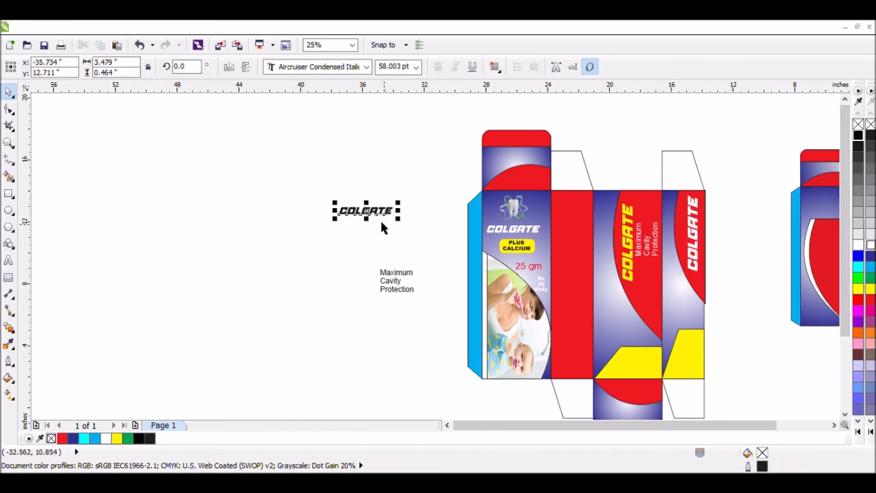
pyautogui.press('Delete')
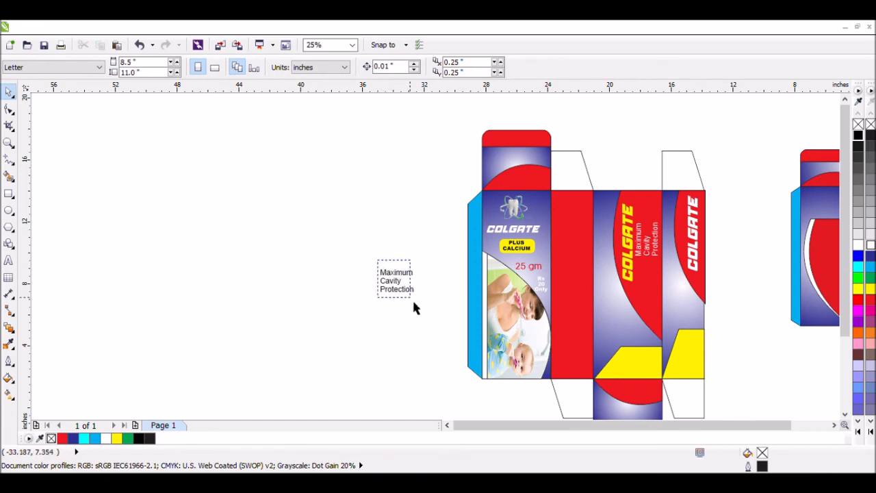
pyautogui.click(408, 288)
pyautogui.moveTo(408, 287); pyautogui.dragTo(625, 341)
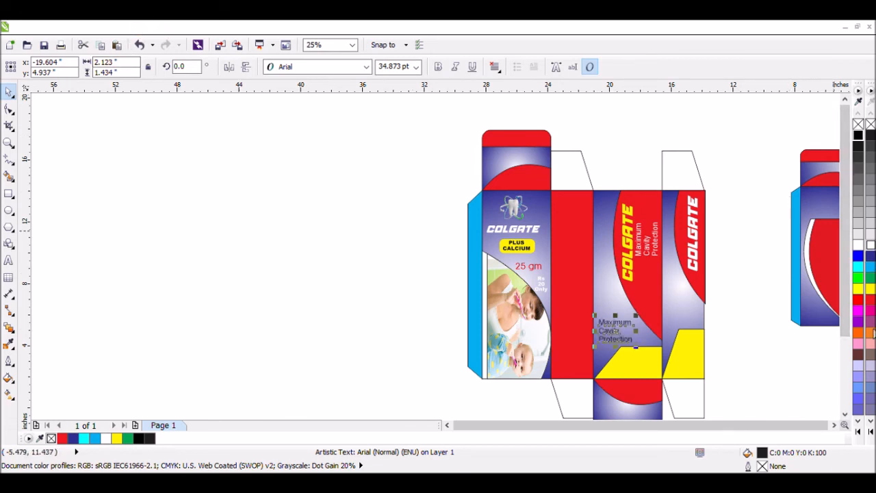
# Step: Fill the horizontal Maximum Cavity Protection text above the yellow shape with white
pyautogui.click(870, 299)
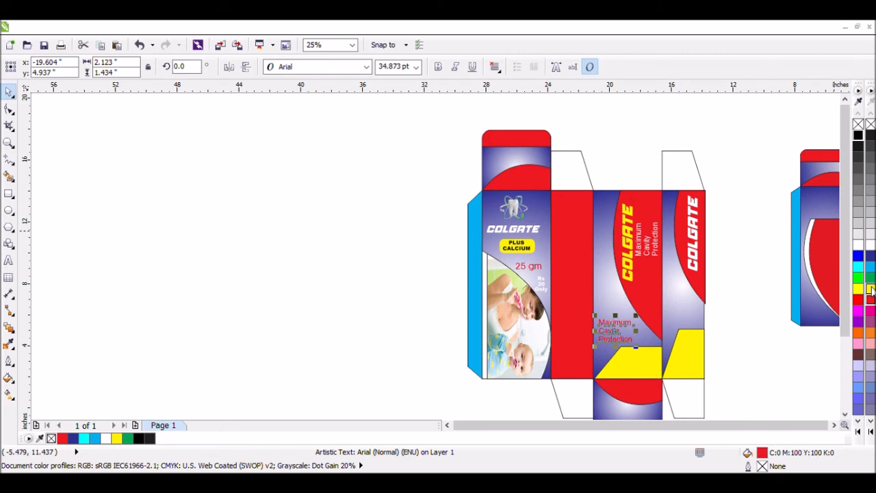
pyautogui.click(870, 273)
pyautogui.click(870, 255)
pyautogui.click(396, 246)
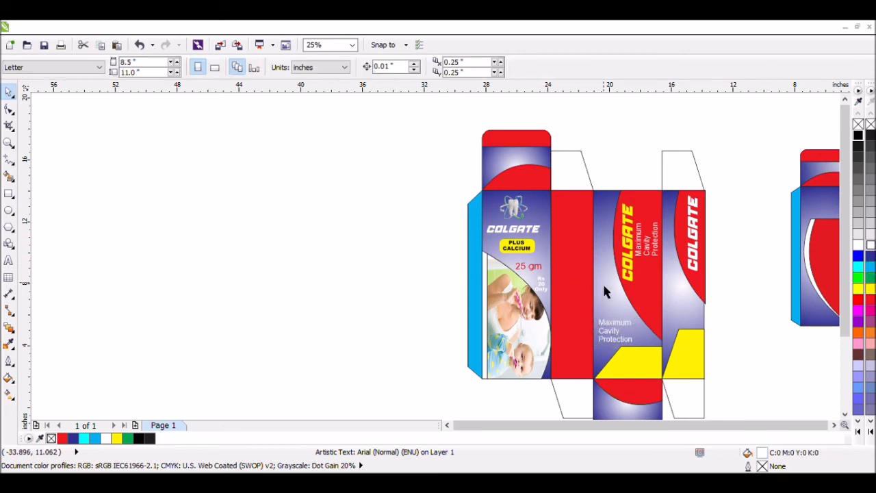
# Step: Delete the entire smaller box template that overlaps the page
pyautogui.scroll(-1, 604, 281)
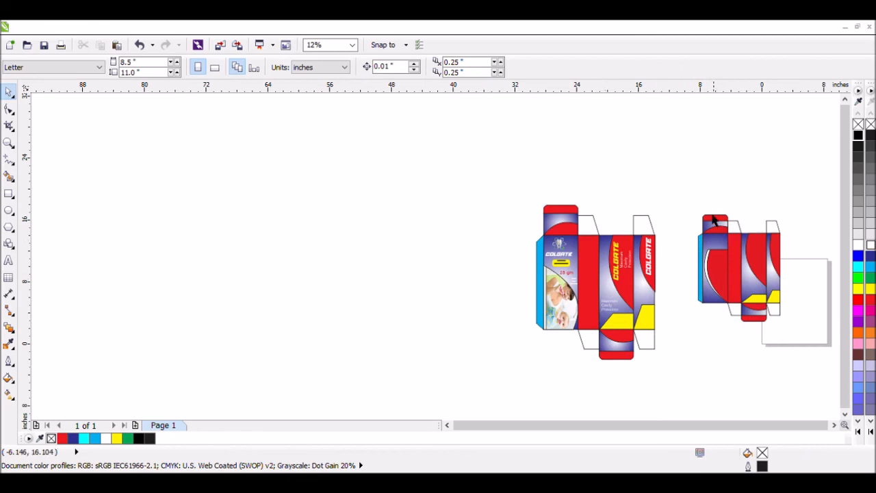
pyautogui.moveTo(696, 204); pyautogui.dragTo(804, 352)
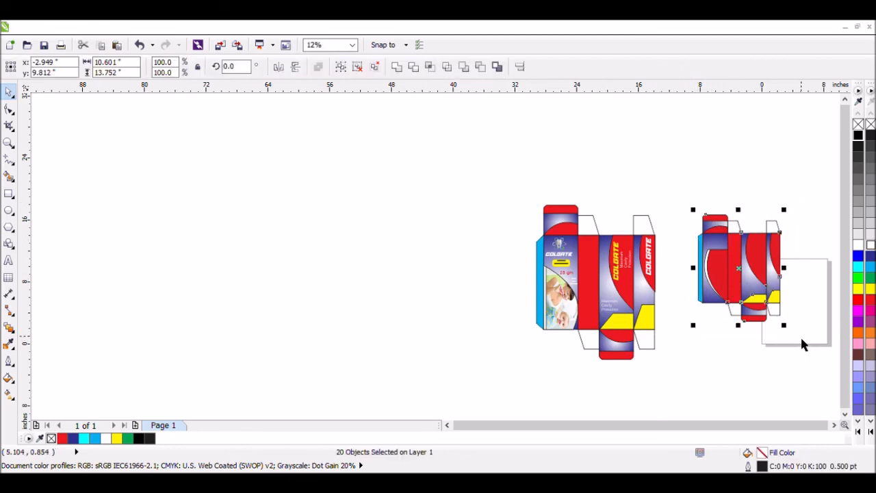
pyautogui.press('Delete')
pyautogui.click(9, 143)
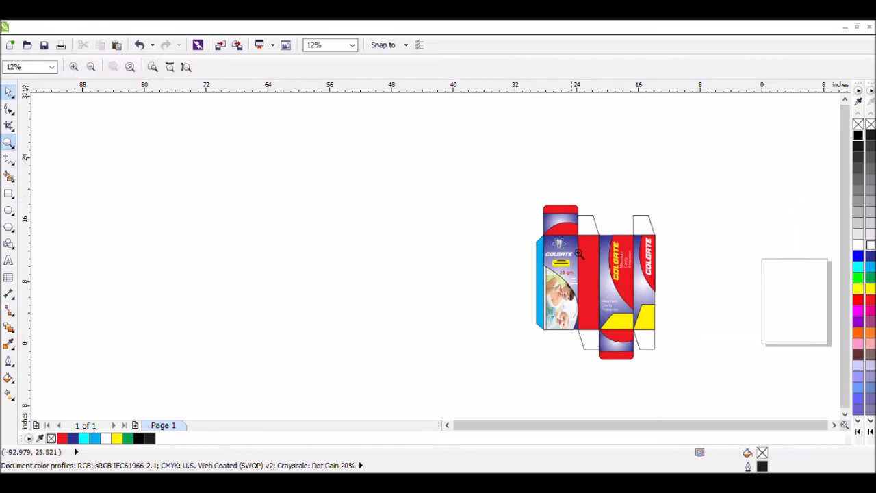
pyautogui.moveTo(523, 196); pyautogui.dragTo(673, 372)
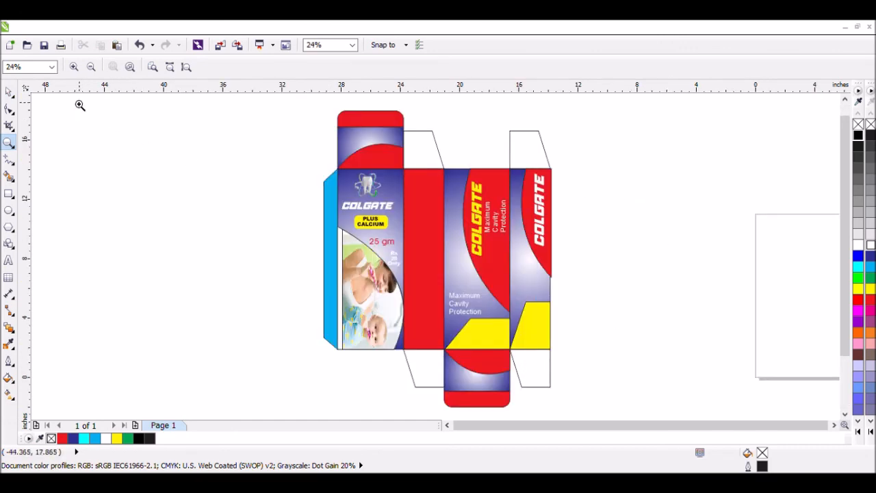
pyautogui.click(8, 91)
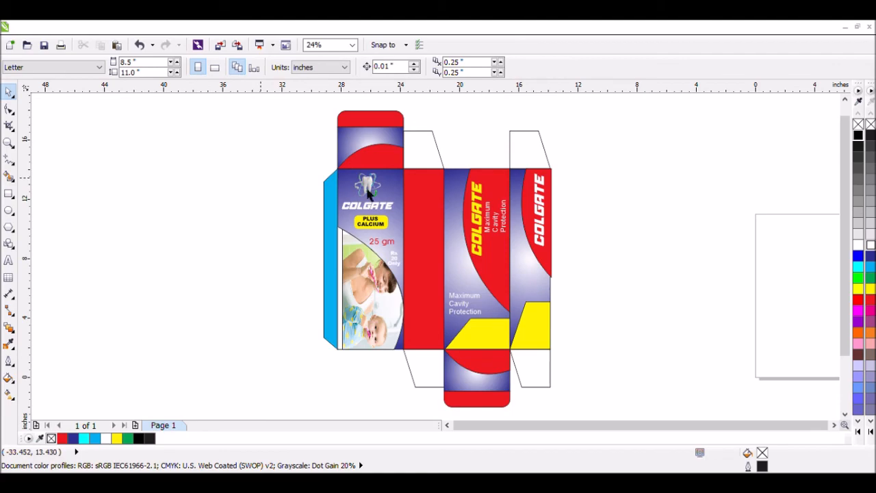